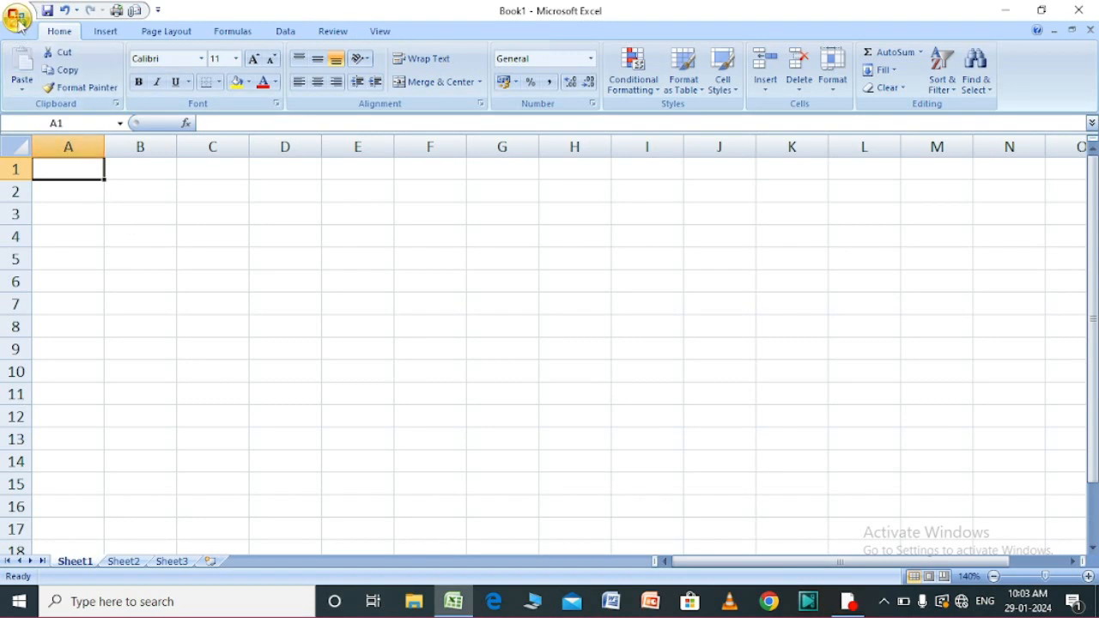
# Save the workbook to the Desktop under the file name "rcp computer"
pyautogui.click(19, 17)
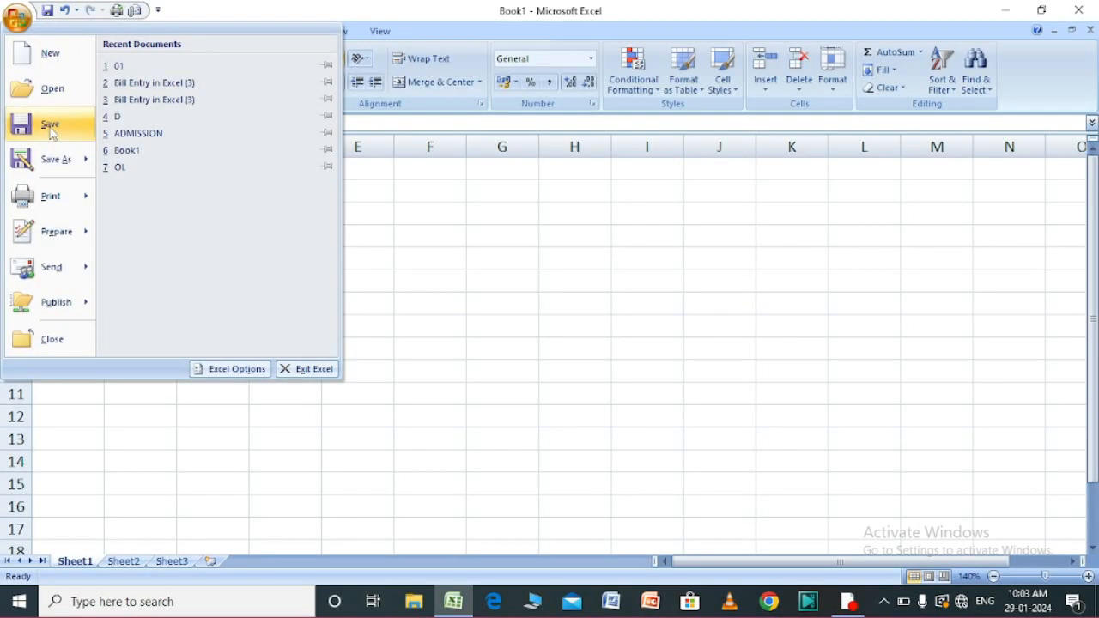
pyautogui.click(50, 126)
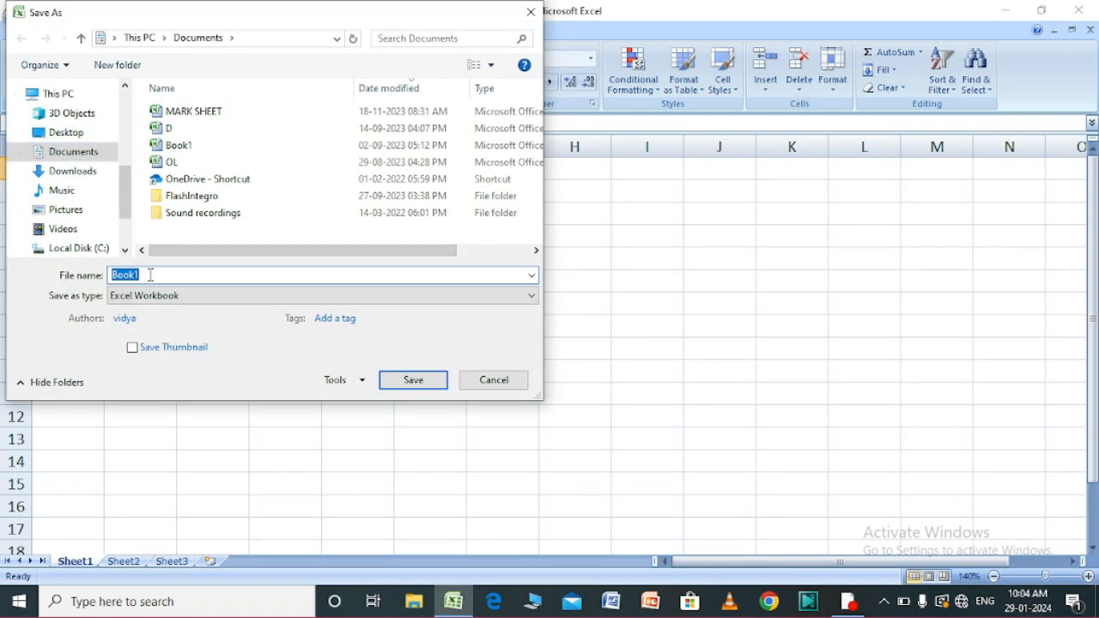
pyautogui.press('BackSpace')
pyautogui.write('rcp computer')
pyautogui.click(73, 137)
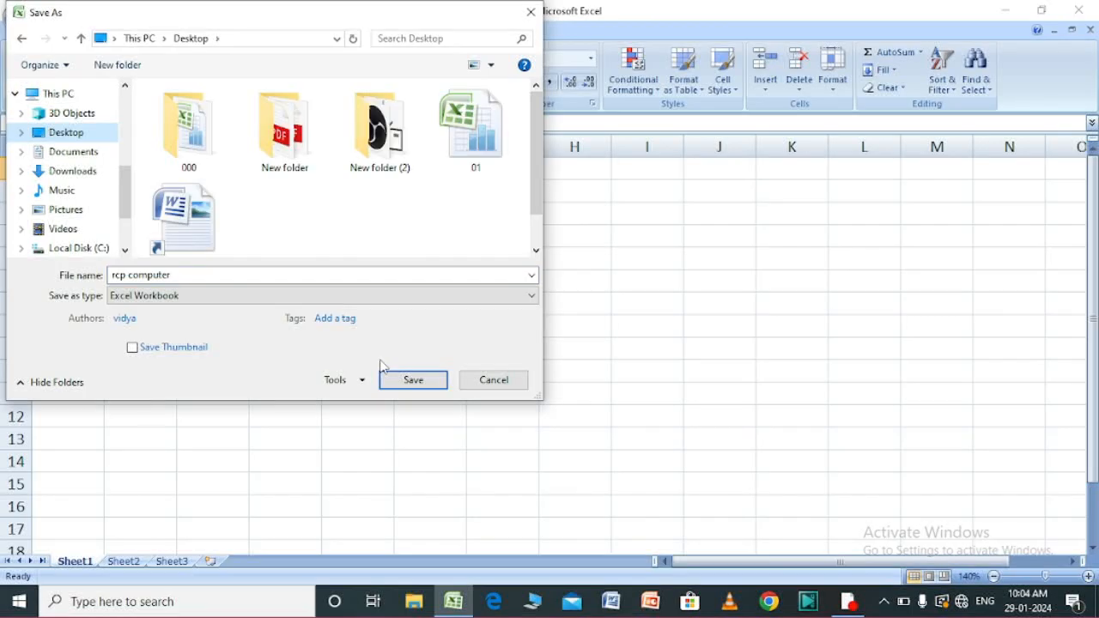
pyautogui.click(412, 380)
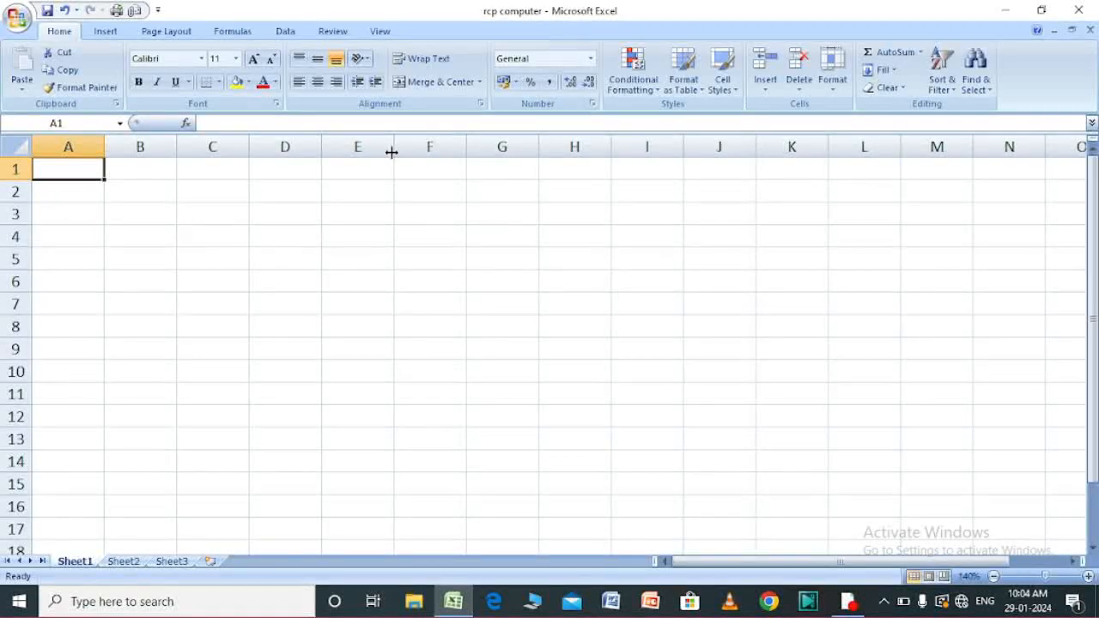
# Enter the number 1 in cell A2 and the number 2 in cell A3
pyautogui.click(147, 196)
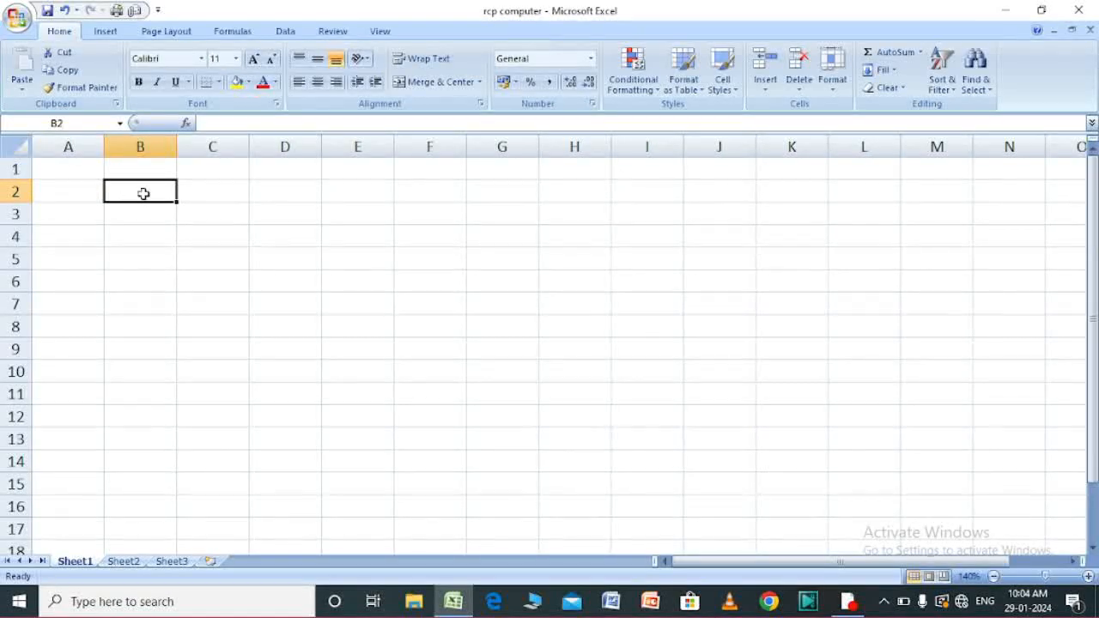
pyautogui.click(69, 165)
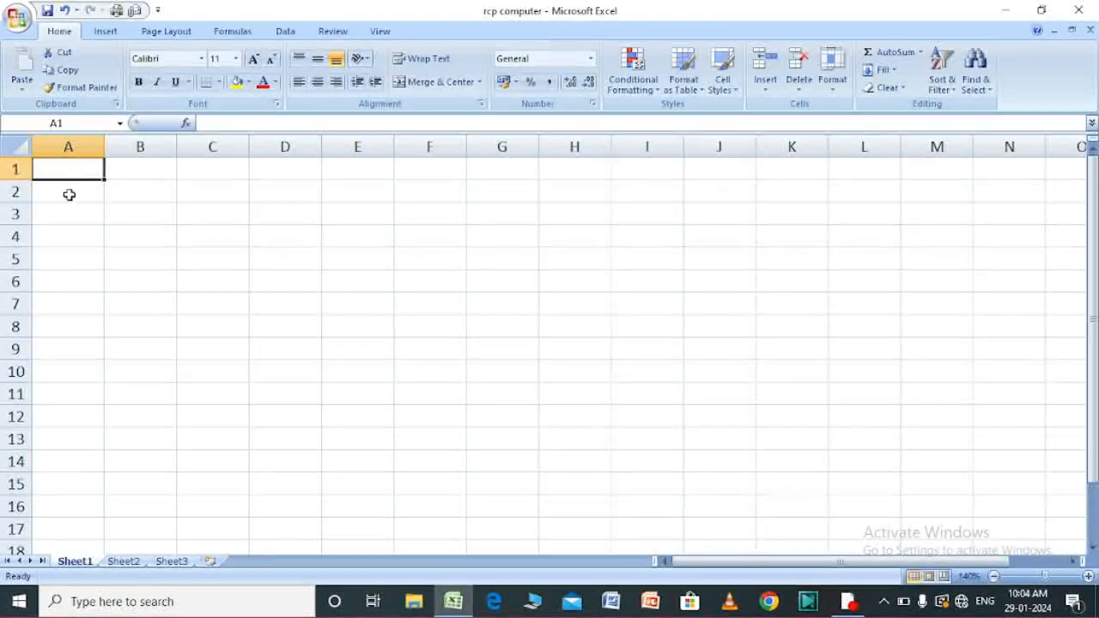
pyautogui.click(69, 193)
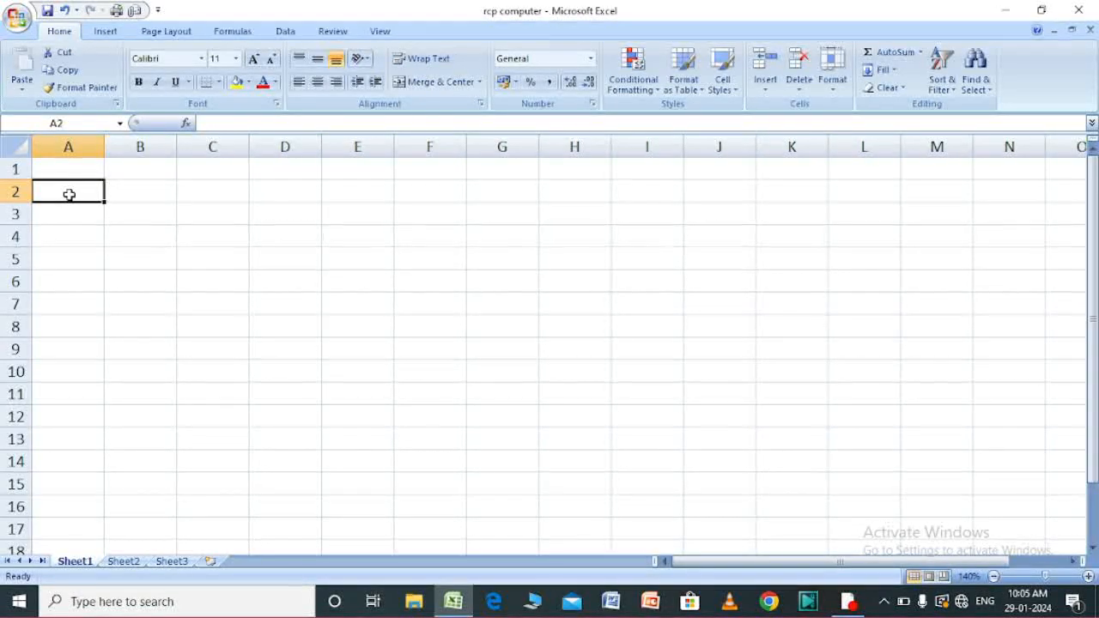
pyautogui.write('1')
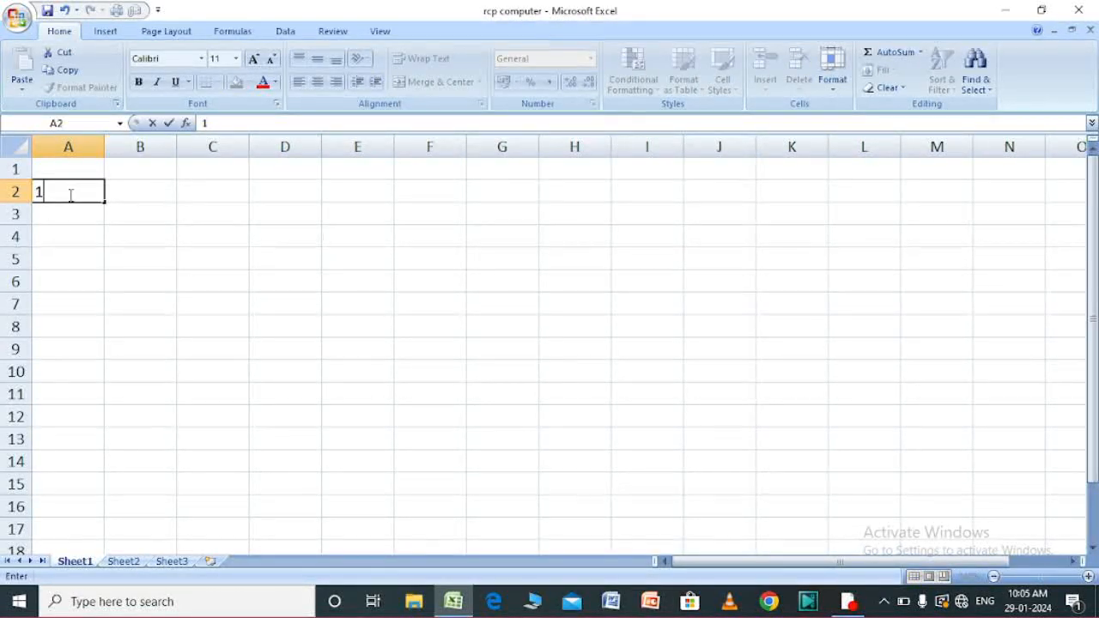
pyautogui.press('Return')
pyautogui.write('2')
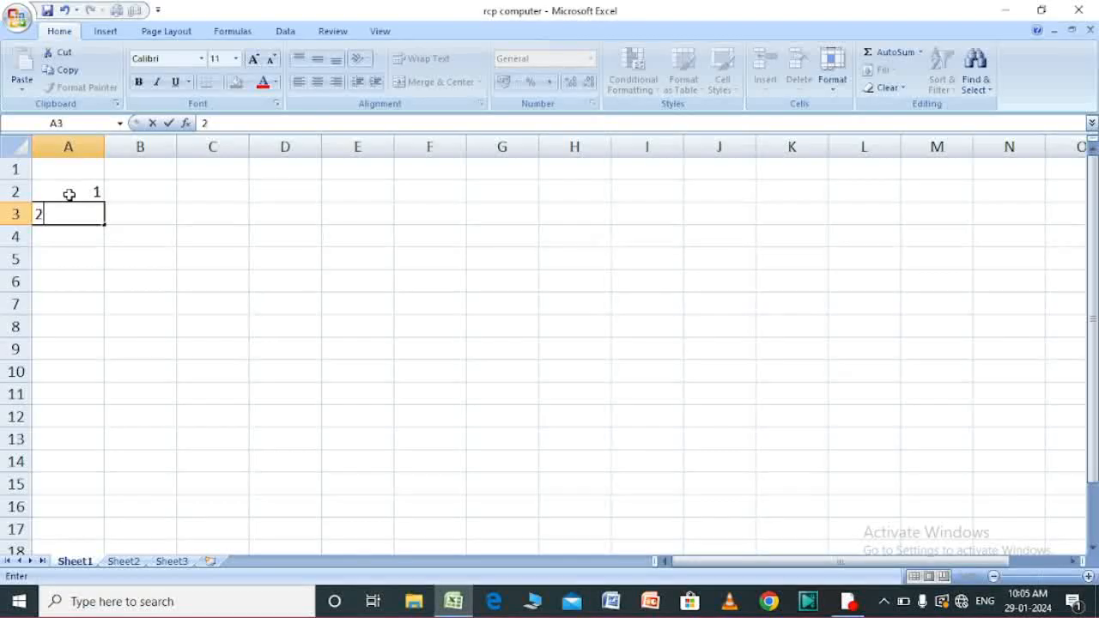
pyautogui.click(131, 215)
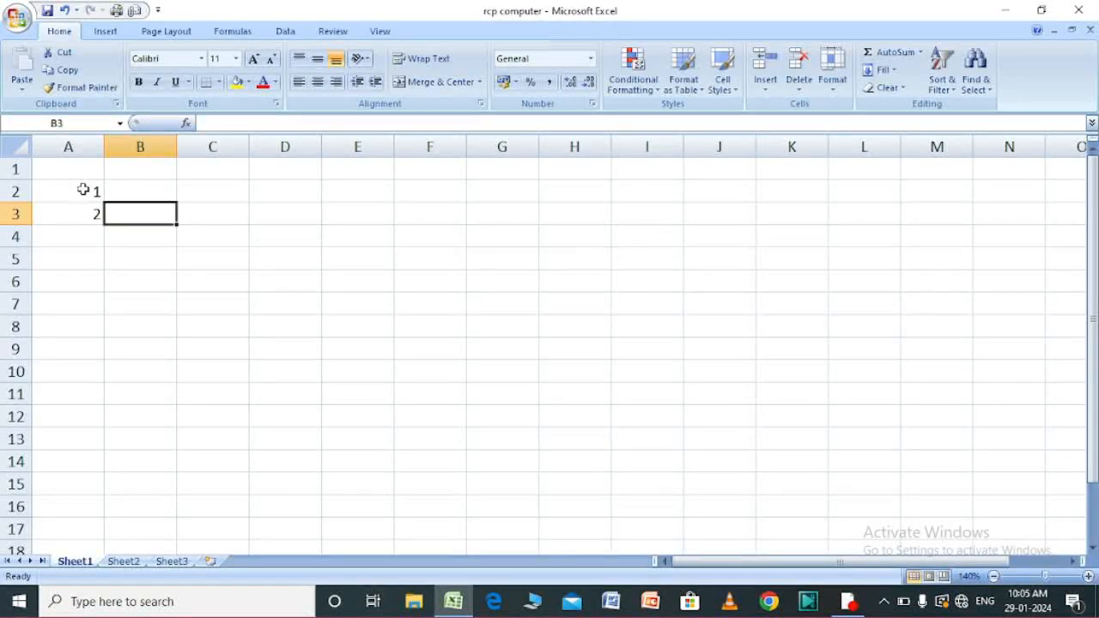
# Extend the number series from A2:A3 down to cell A11 so it runs up to 10
pyautogui.moveTo(83, 189); pyautogui.dragTo(89, 213)
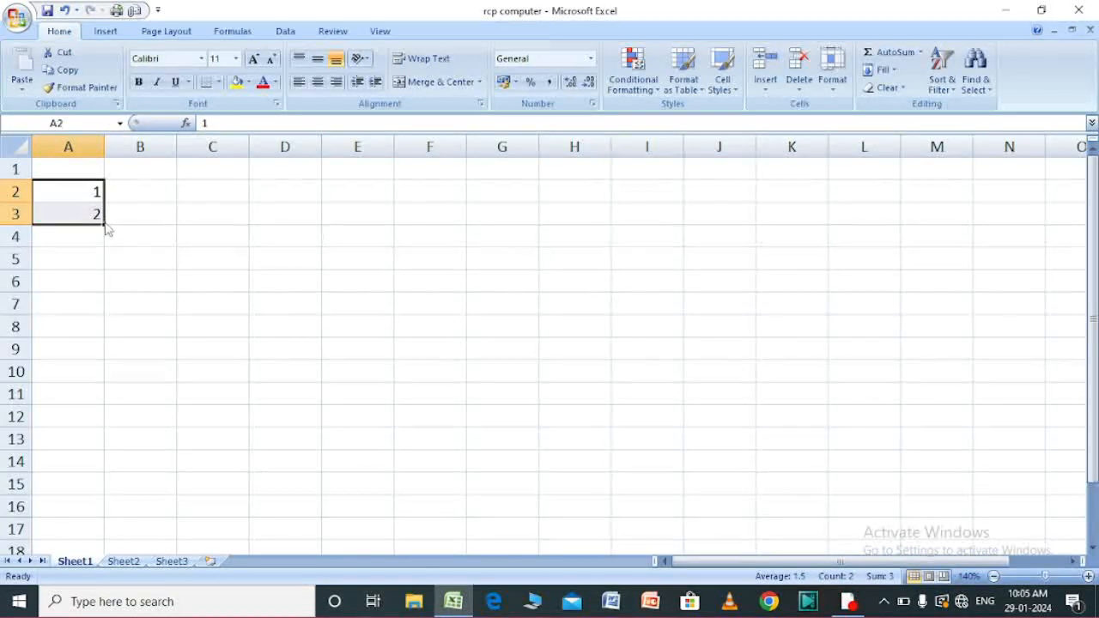
pyautogui.moveTo(105, 224); pyautogui.dragTo(108, 398)
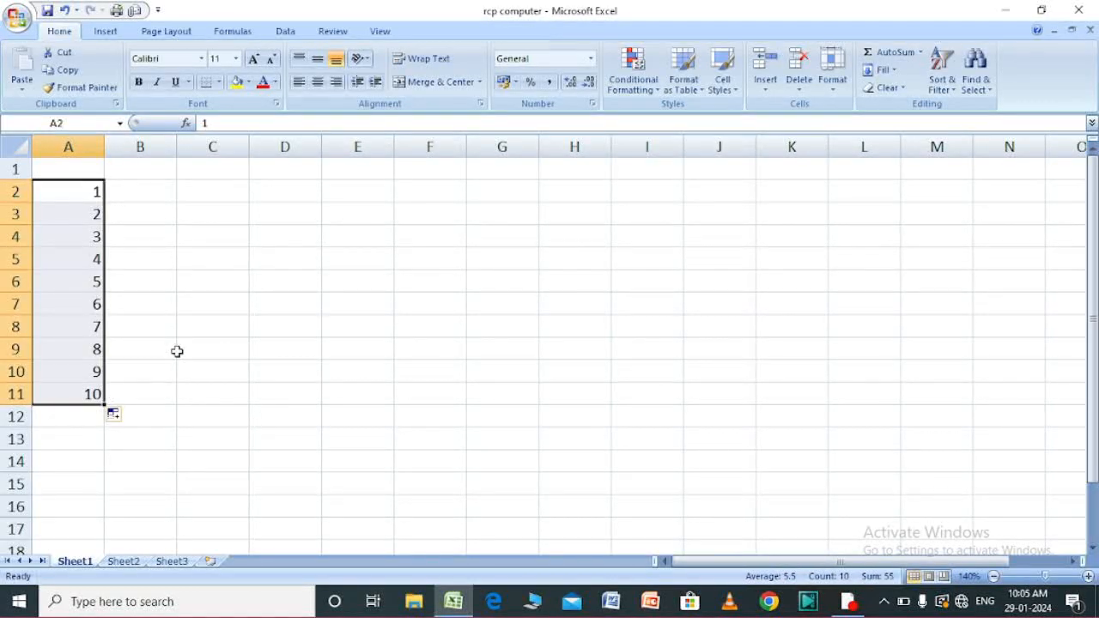
pyautogui.click(200, 243)
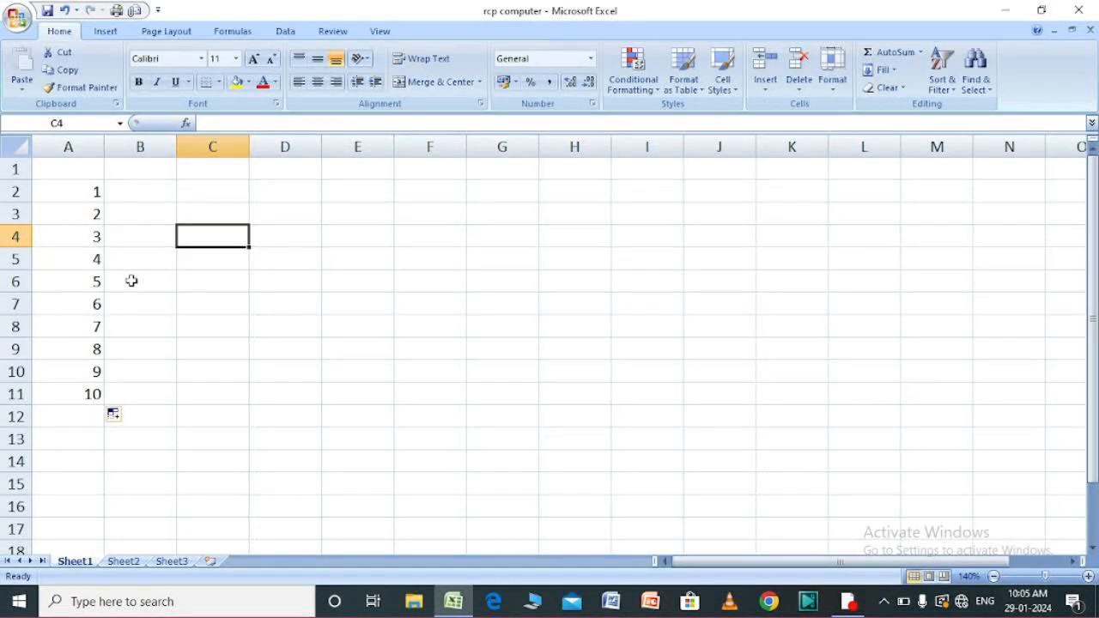
# Enter SUNDAY in cell B2 and autofill the weekday names down to cell B11
pyautogui.click(142, 194)
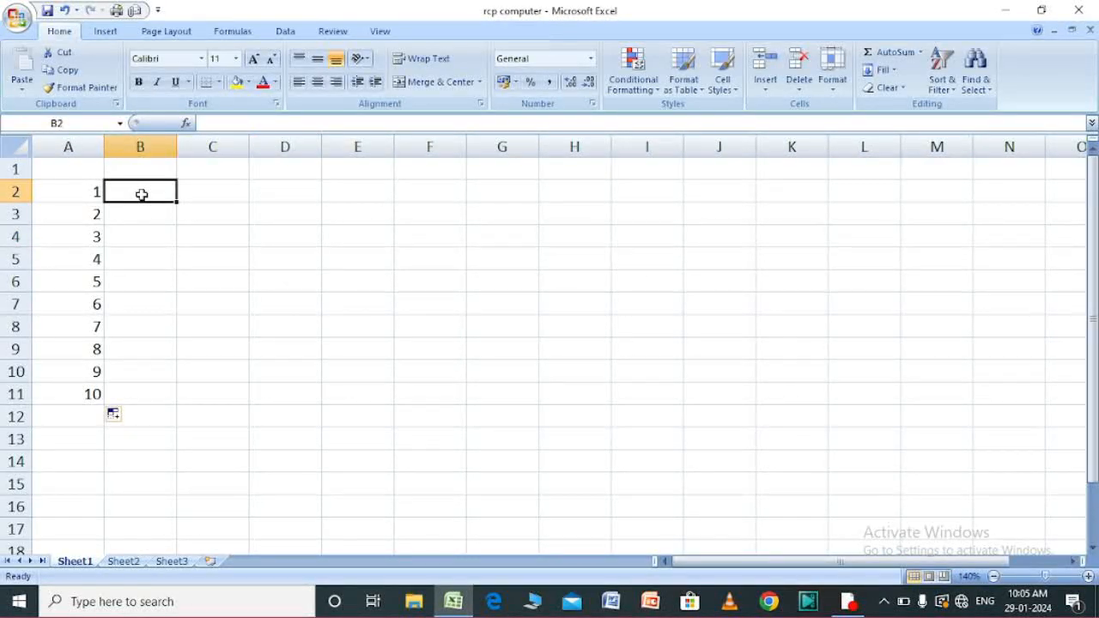
pyautogui.write('SUNDAY')
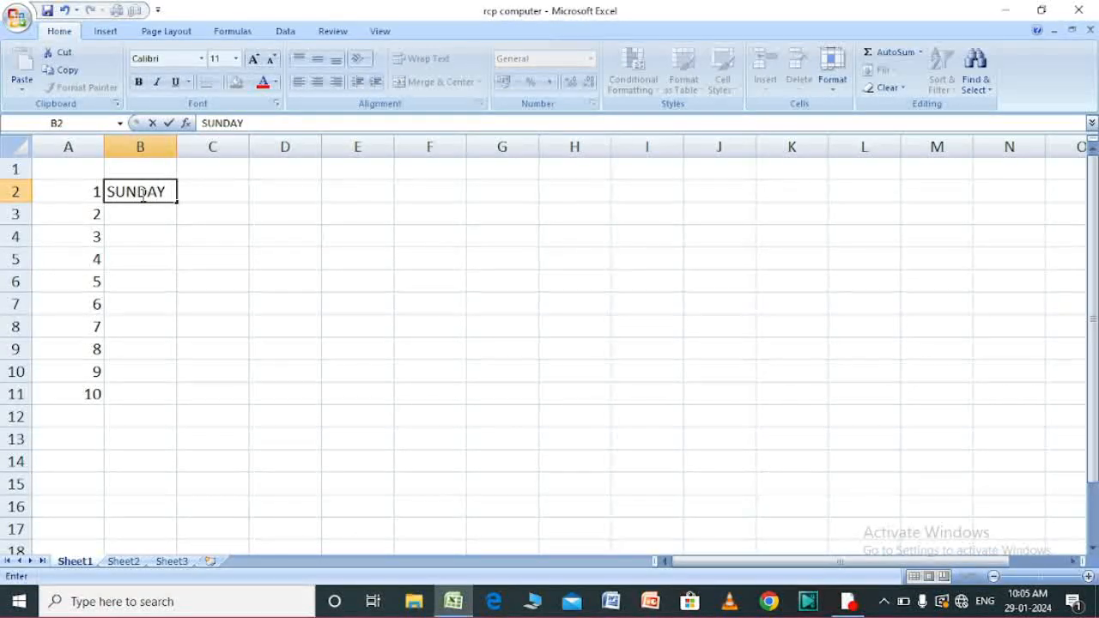
pyautogui.click(179, 215)
pyautogui.click(151, 190)
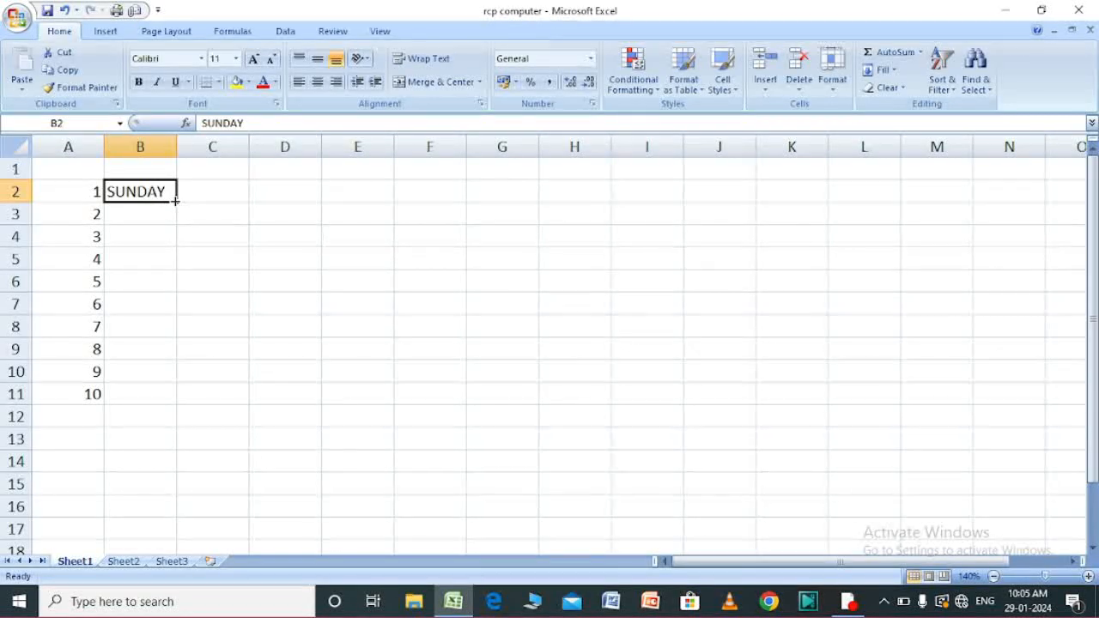
pyautogui.moveTo(175, 200); pyautogui.dragTo(180, 400)
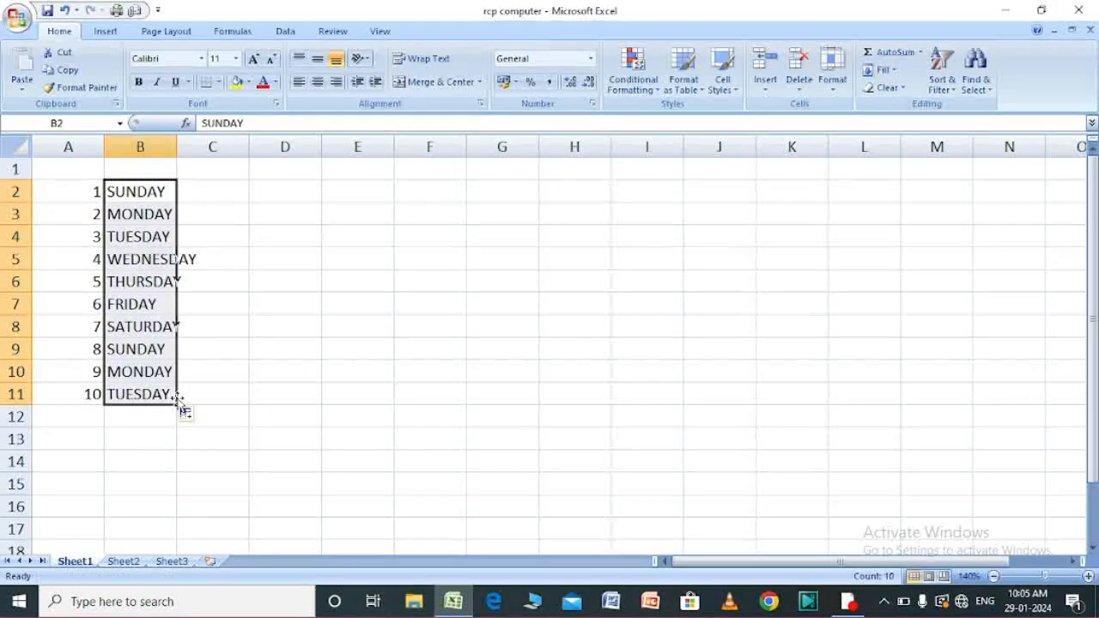
pyautogui.click(266, 229)
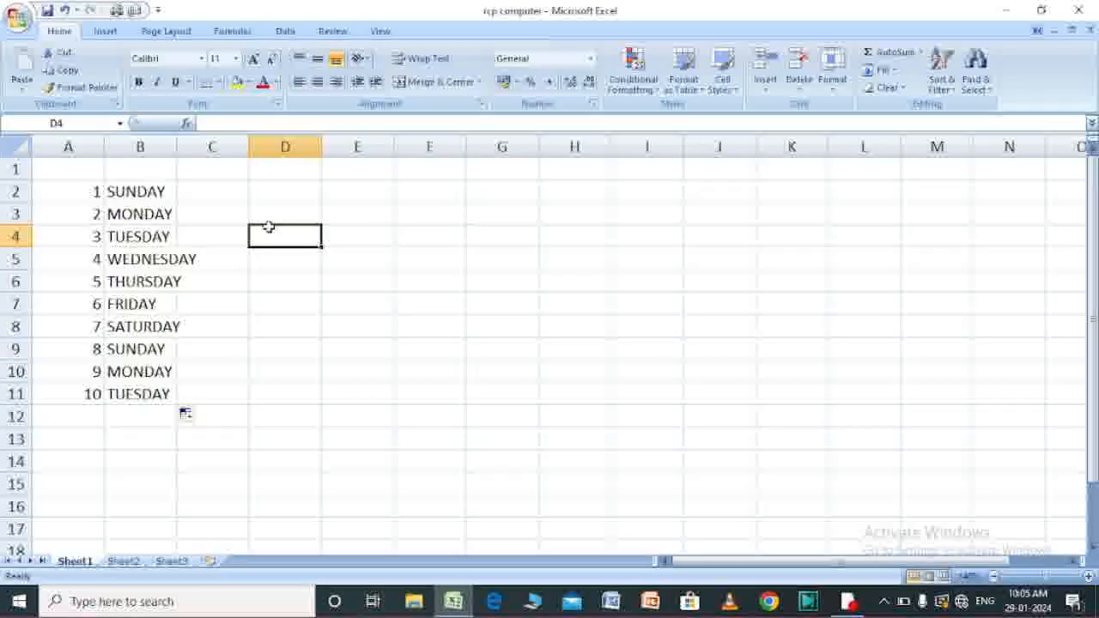
pyautogui.click(137, 169)
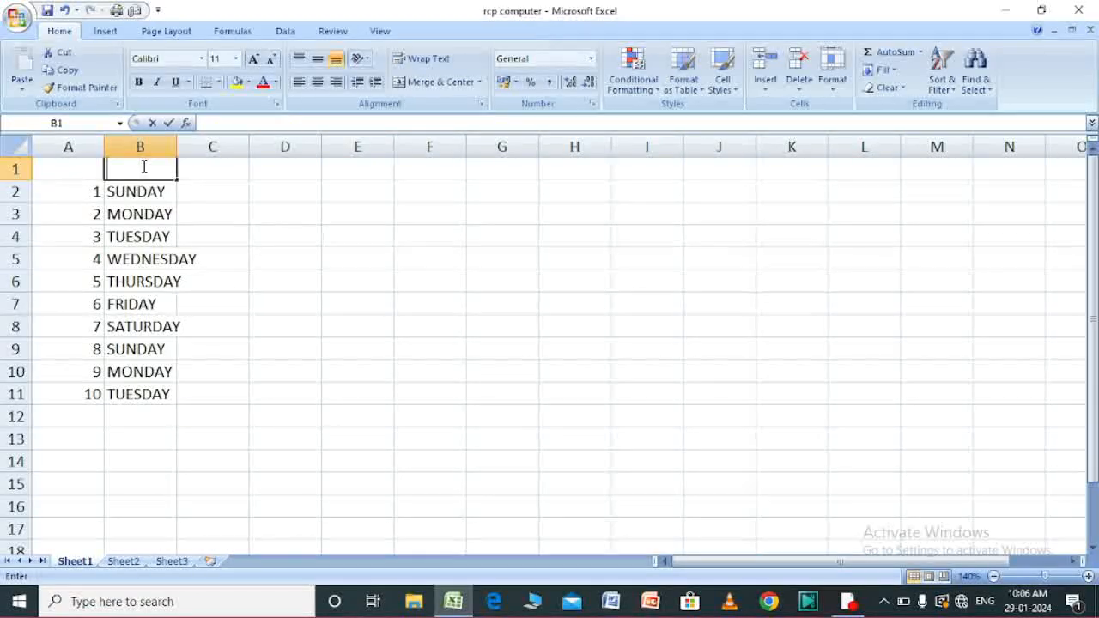
pyautogui.click(15, 191)
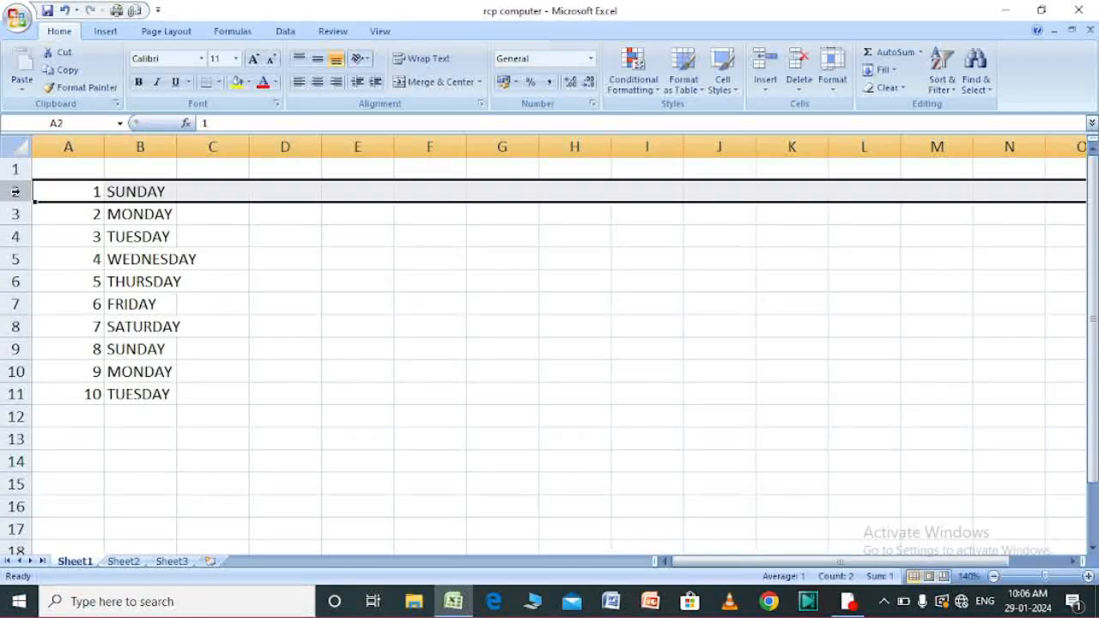
pyautogui.click(161, 169)
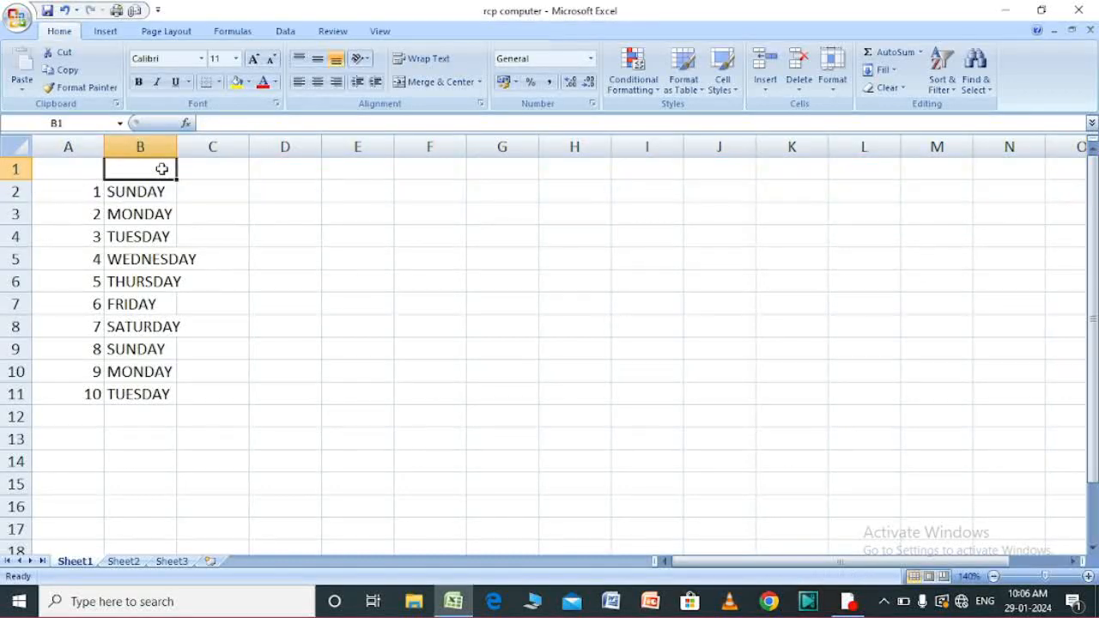
pyautogui.click(73, 167)
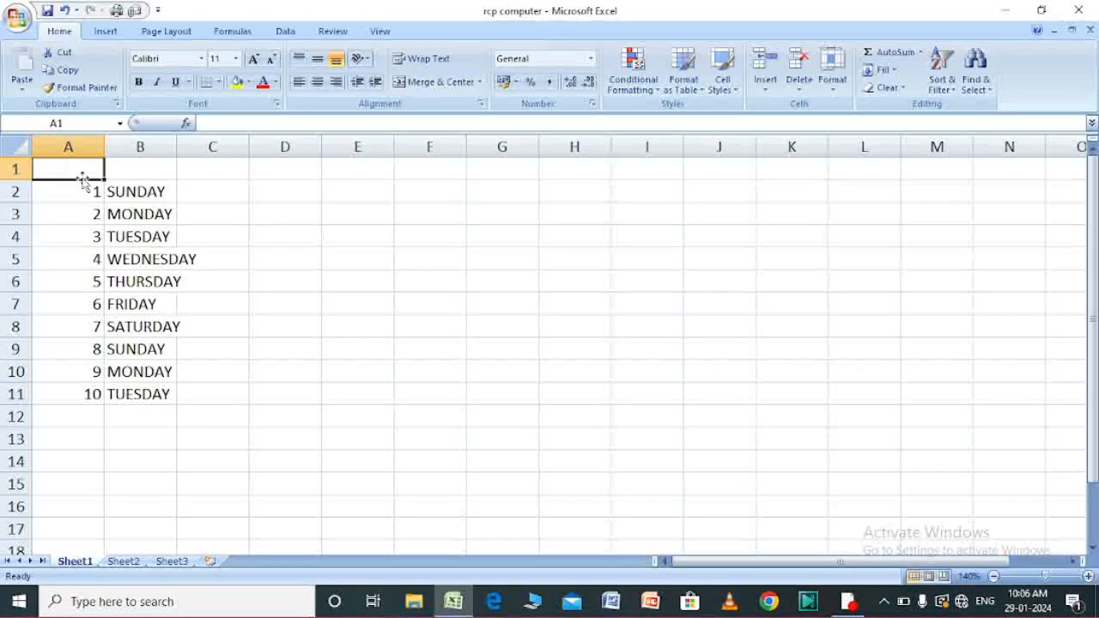
pyautogui.click(147, 169)
pyautogui.click(246, 238)
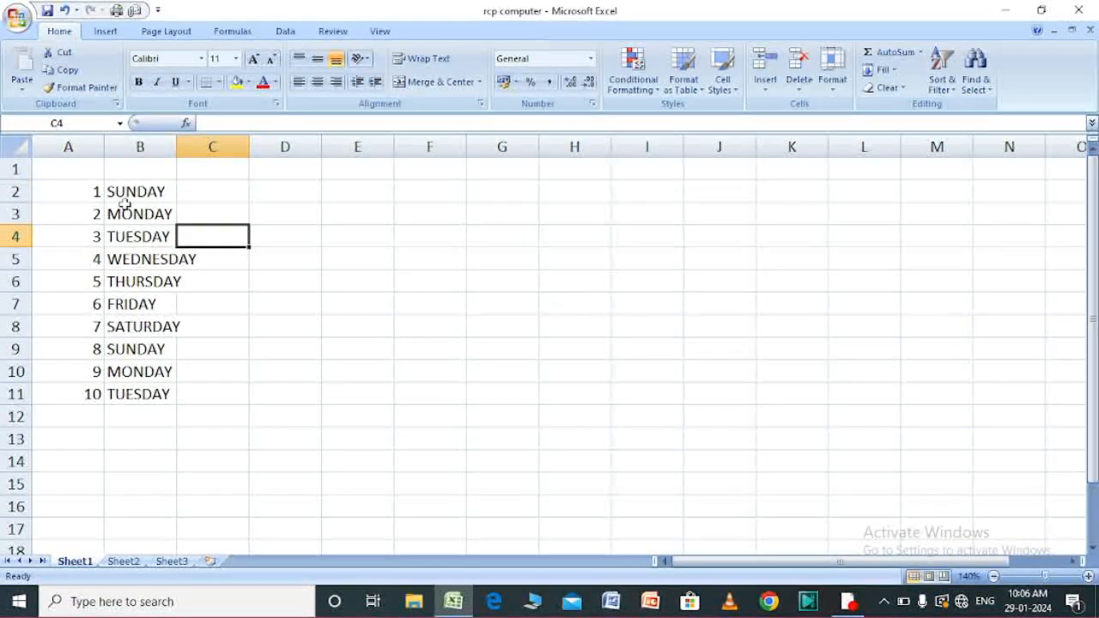
pyautogui.hotkey('ctrl', 'a')
pyautogui.click(73, 171)
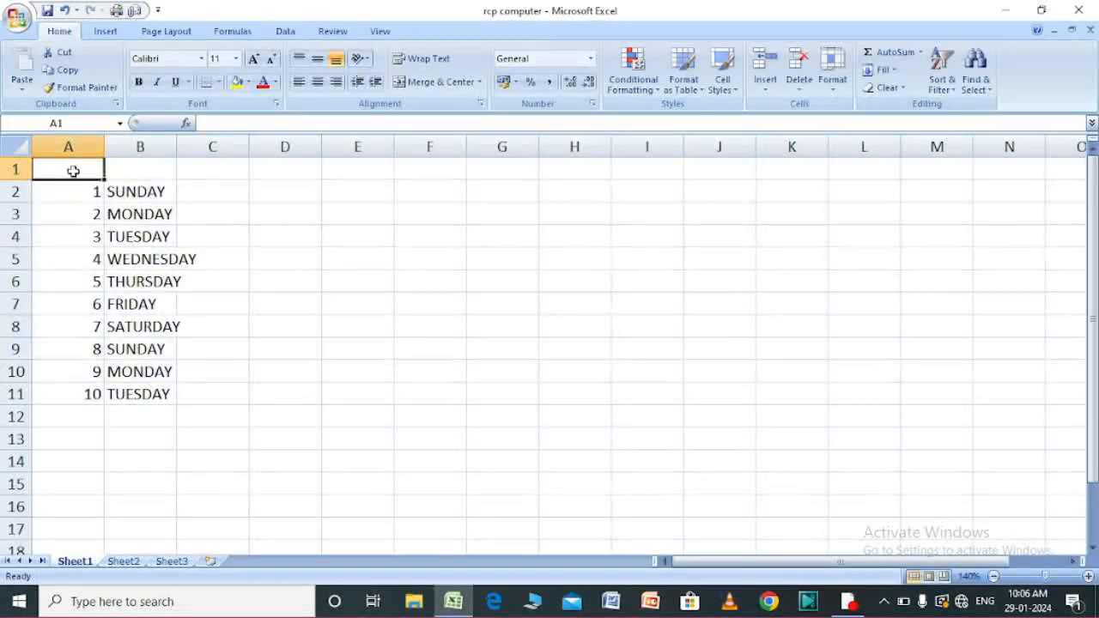
pyautogui.hotkey('ctrl', 'a')
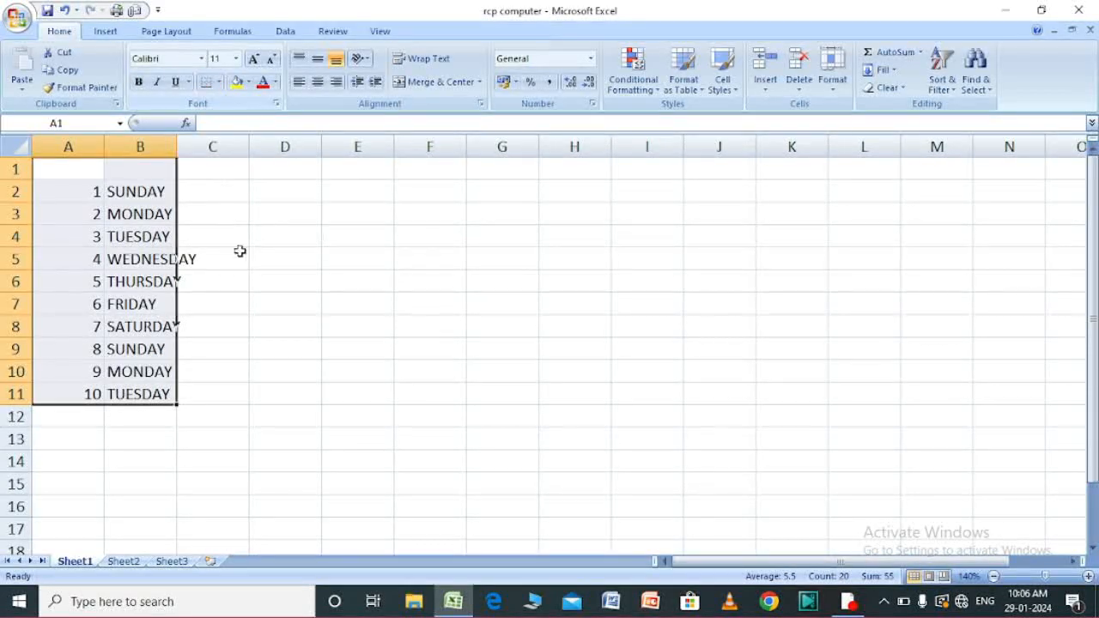
pyautogui.click(244, 276)
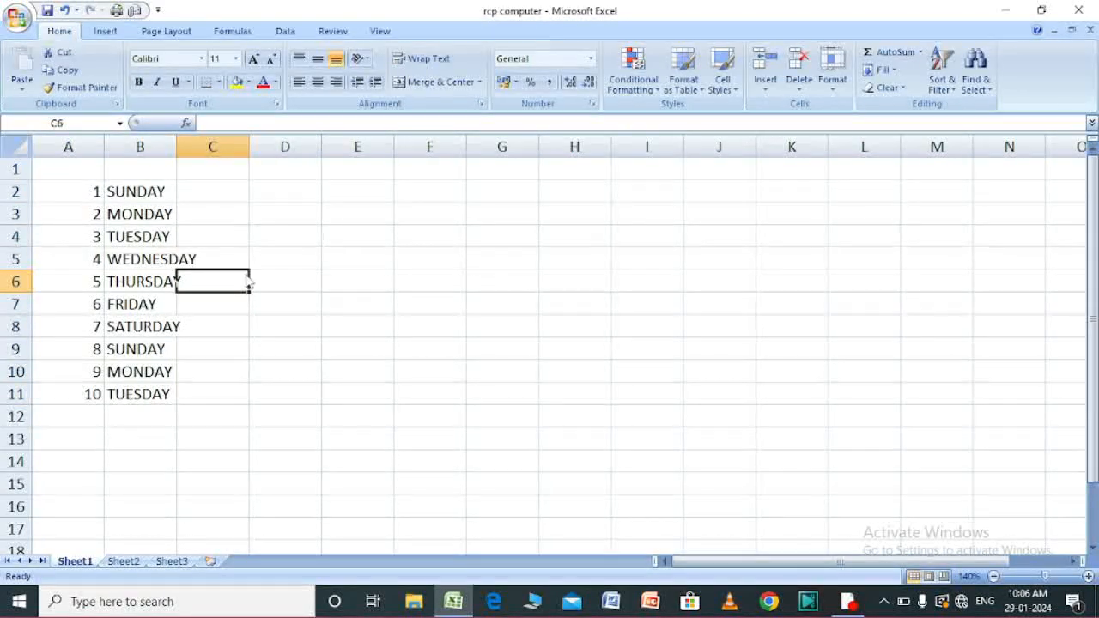
# Apply All Borders to every cell of Sheet1
pyautogui.hotkey('ctrl', 'a')
pyautogui.click(220, 83)
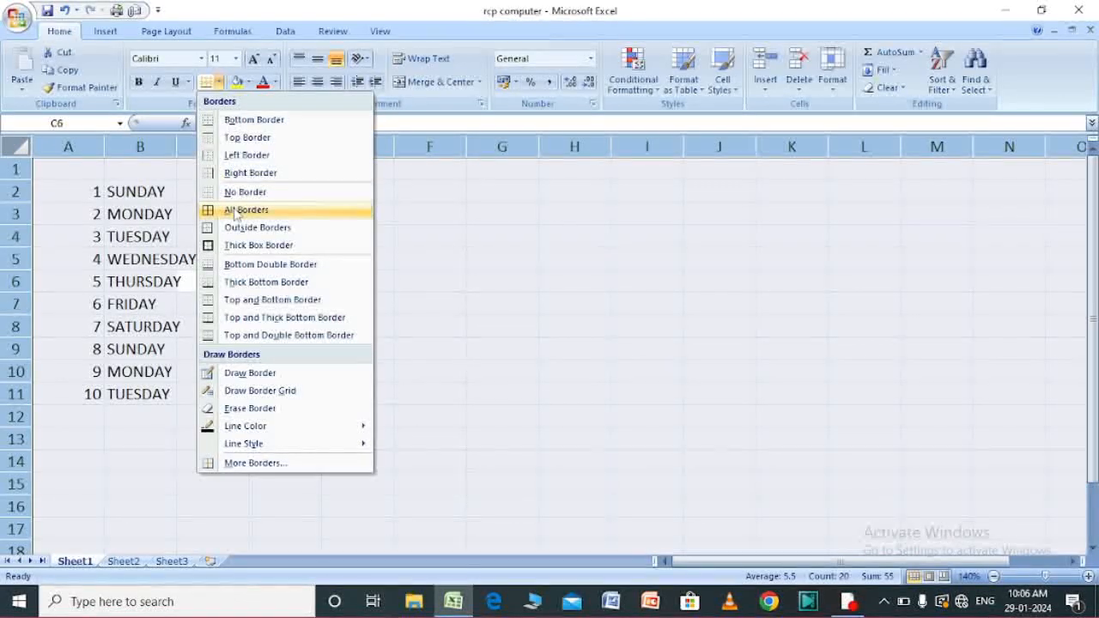
pyautogui.click(231, 210)
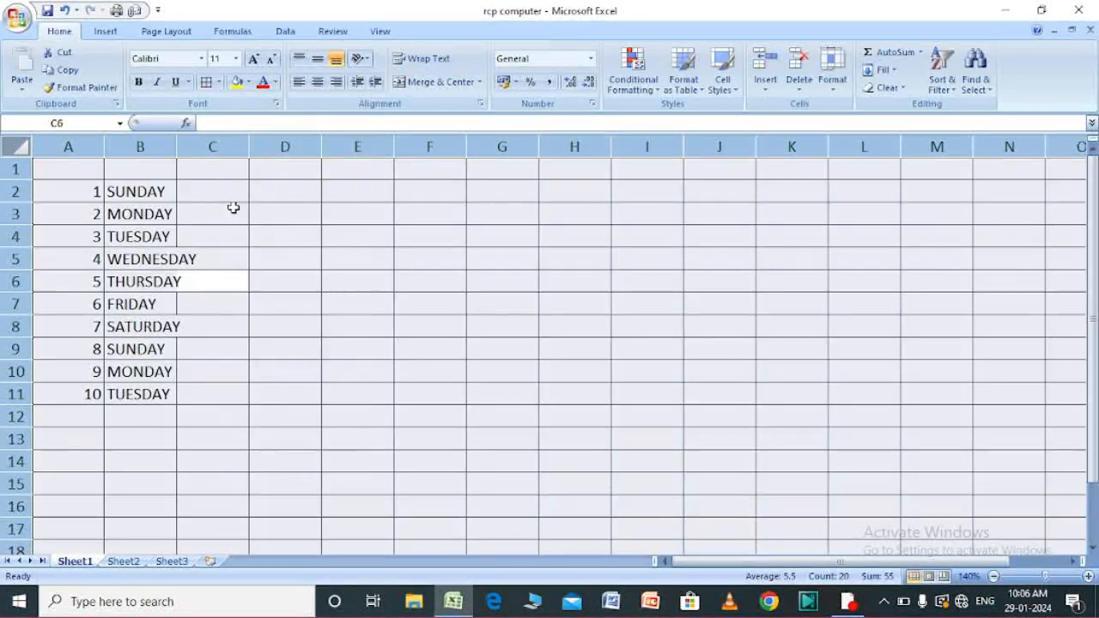
pyautogui.click(393, 313)
pyautogui.click(490, 302)
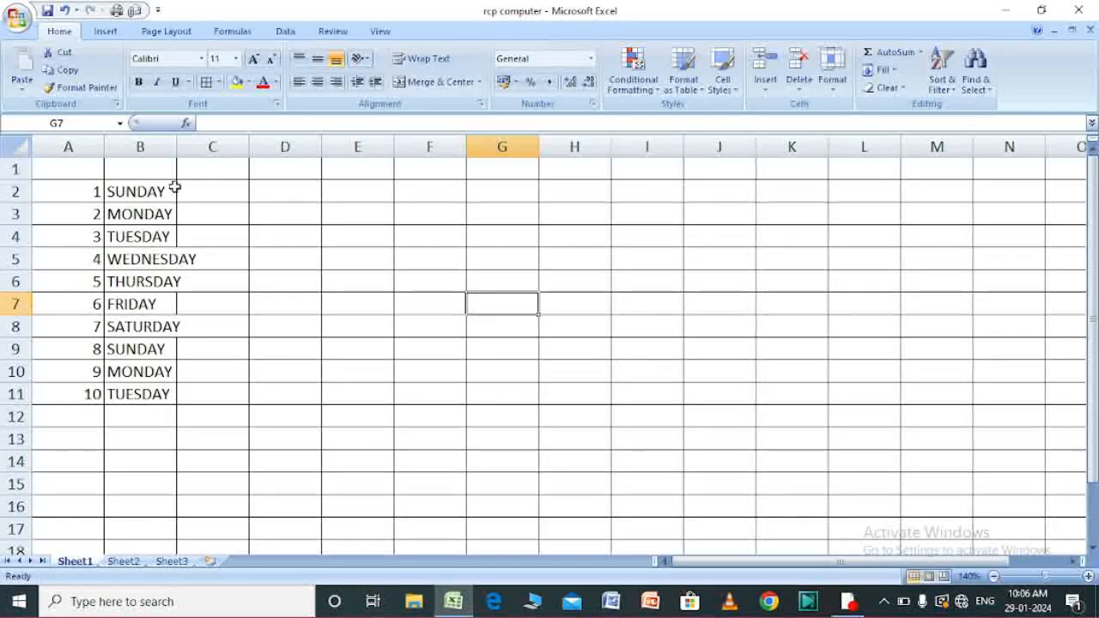
# Autofit column B to its longest weekday name and widen it slightly more
pyautogui.doubleClick(176, 146)
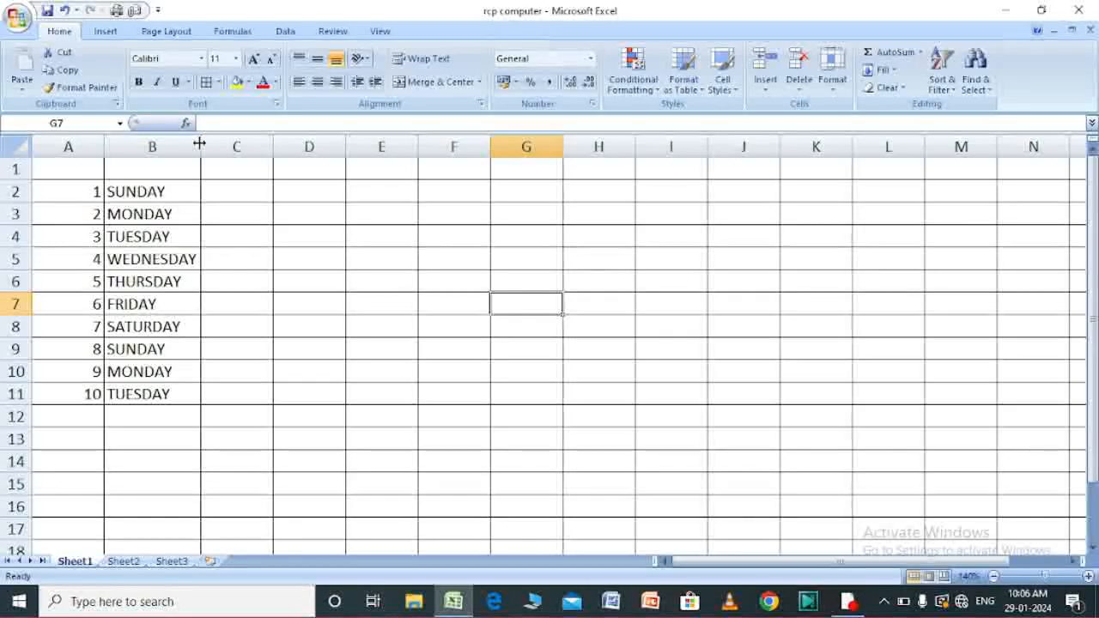
pyautogui.moveTo(199, 143)
pyautogui.mouseDown()
pyautogui.moveTo(265, 142)
pyautogui.moveTo(177, 146)
pyautogui.moveTo(204, 148)
pyautogui.mouseUp()
pyautogui.click(257, 146)
pyautogui.click(314, 214)
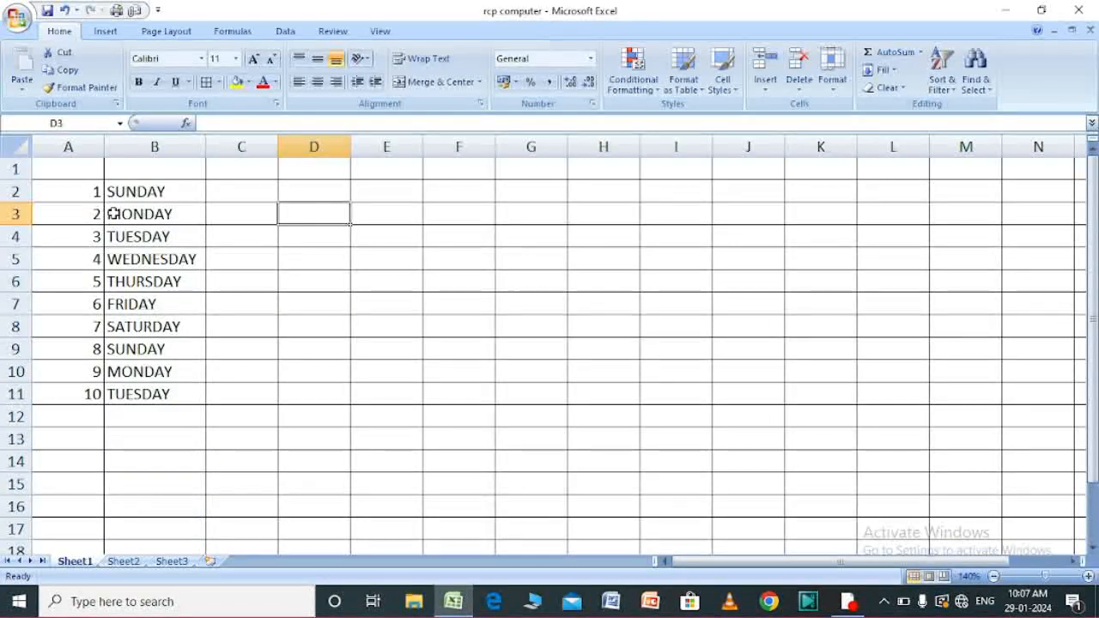
pyautogui.click(238, 301)
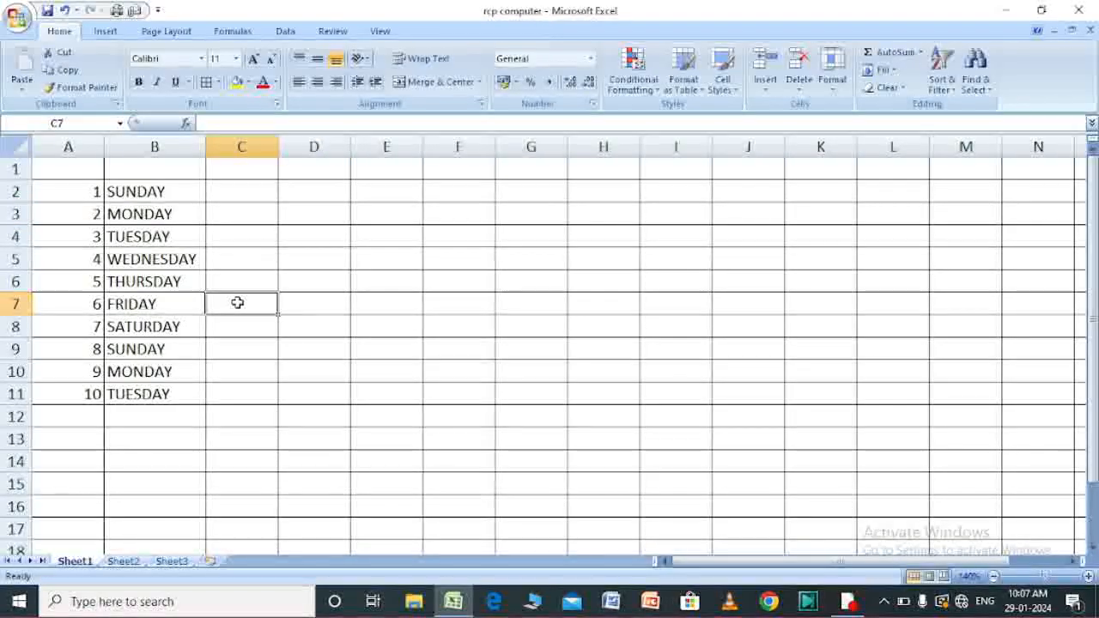
pyautogui.click(264, 209)
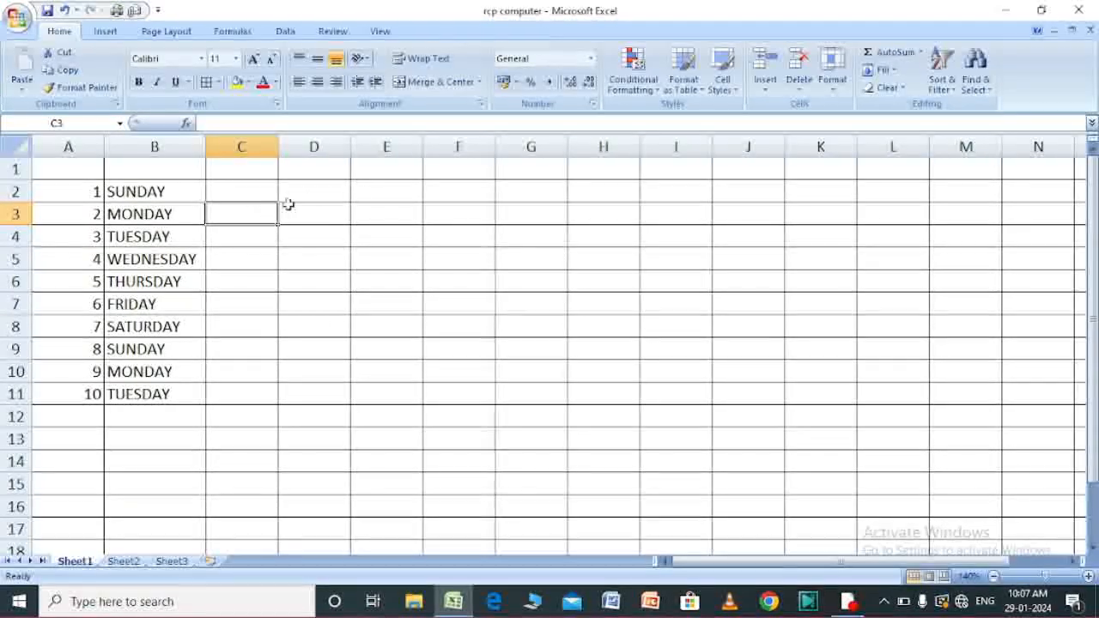
pyautogui.click(304, 207)
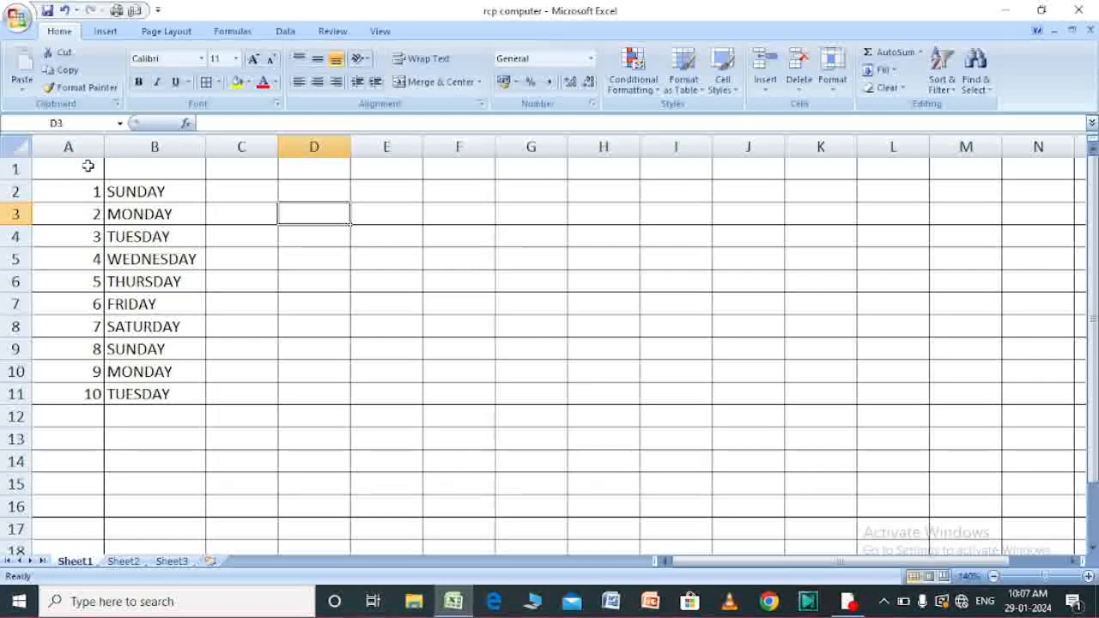
pyautogui.moveTo(88, 165); pyautogui.dragTo(431, 182)
pyautogui.click(380, 250)
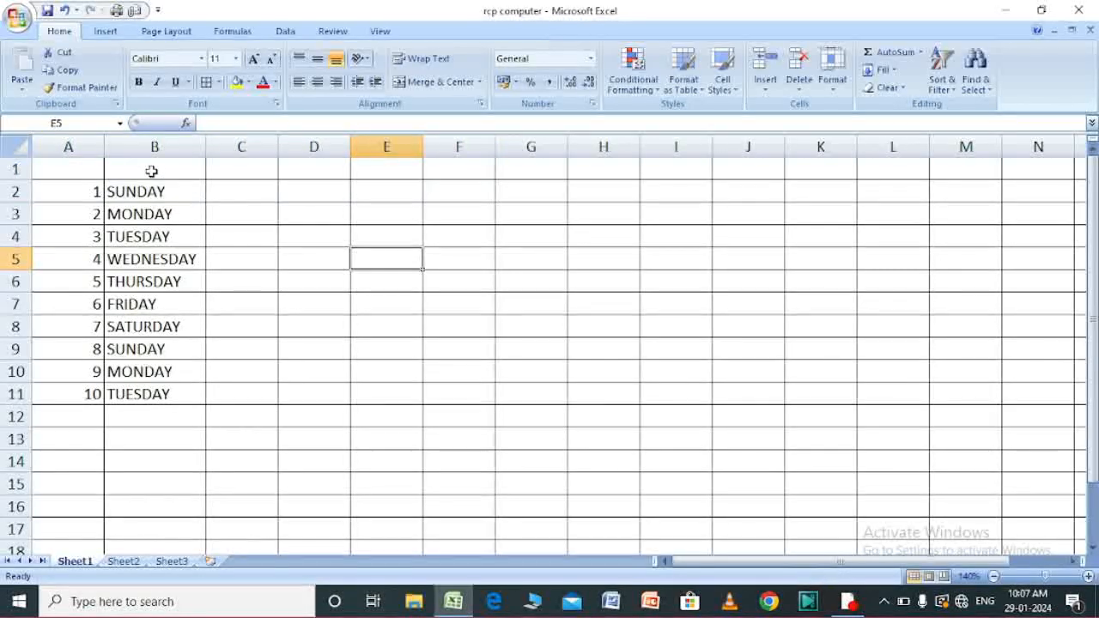
# Enter the title RCP COMPUTER EDUCATION in cell B1
pyautogui.click(150, 170)
pyautogui.write('R')
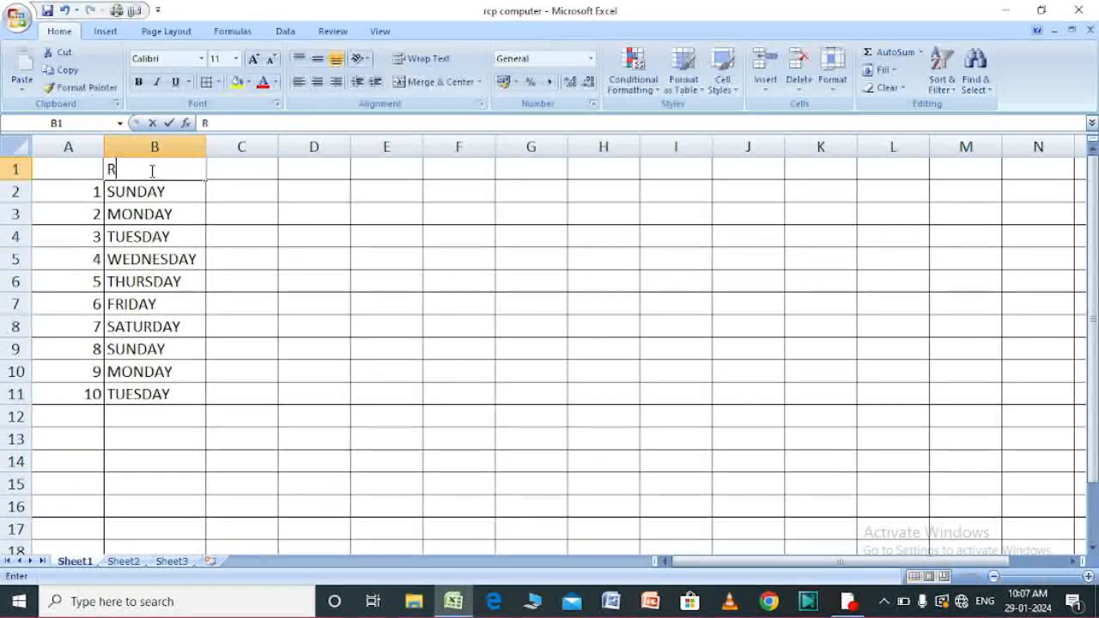
pyautogui.write('CP C')
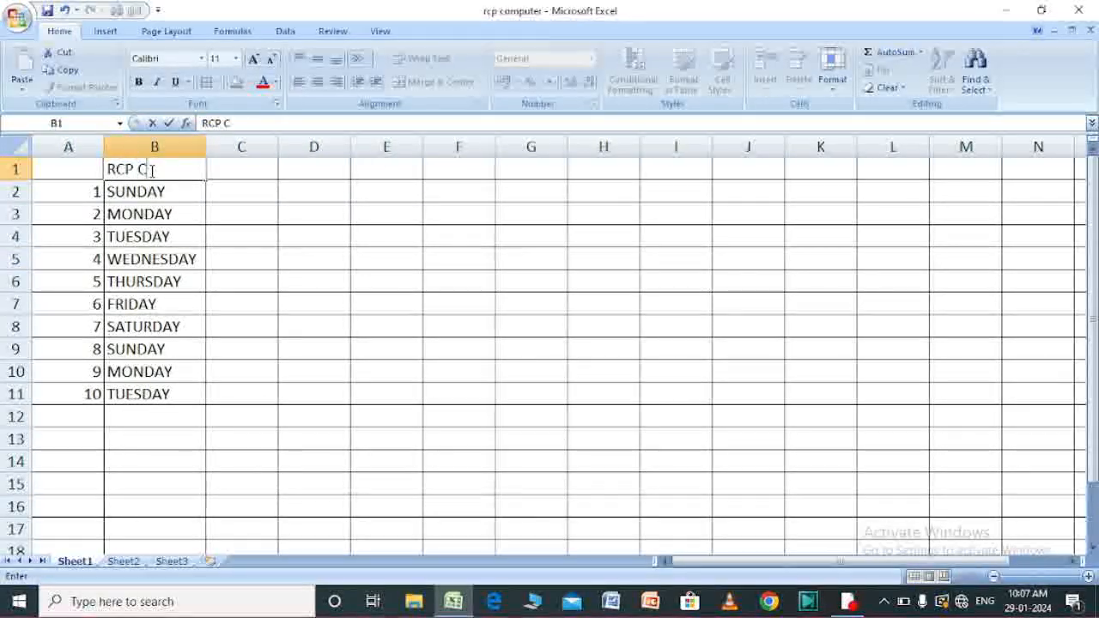
pyautogui.write('OMPUT')
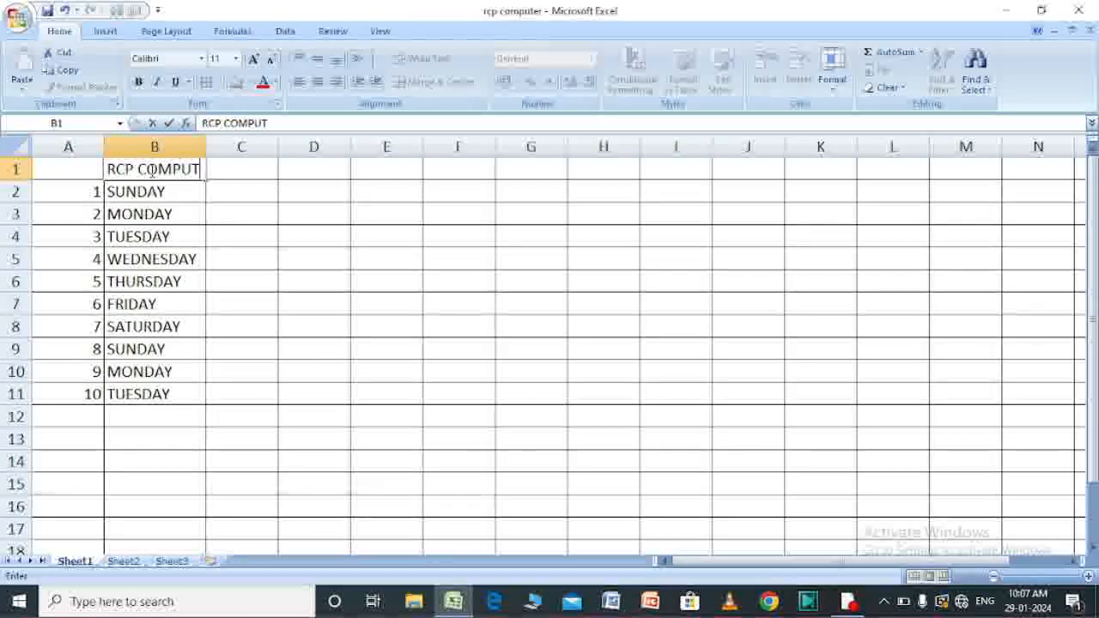
pyautogui.write('ER EDU')
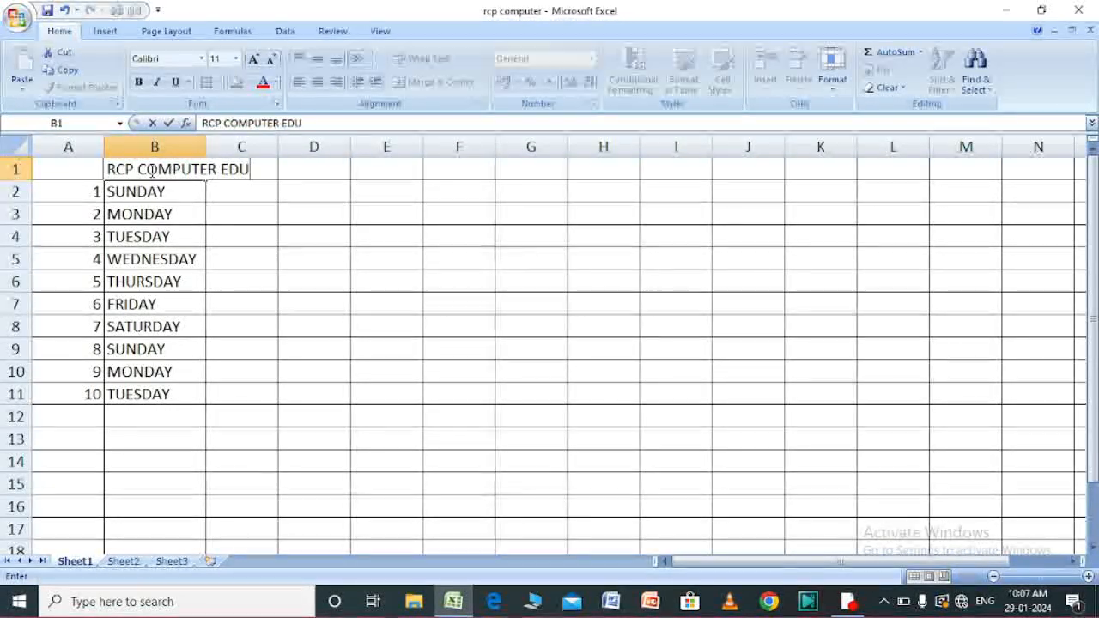
pyautogui.write('CATION')
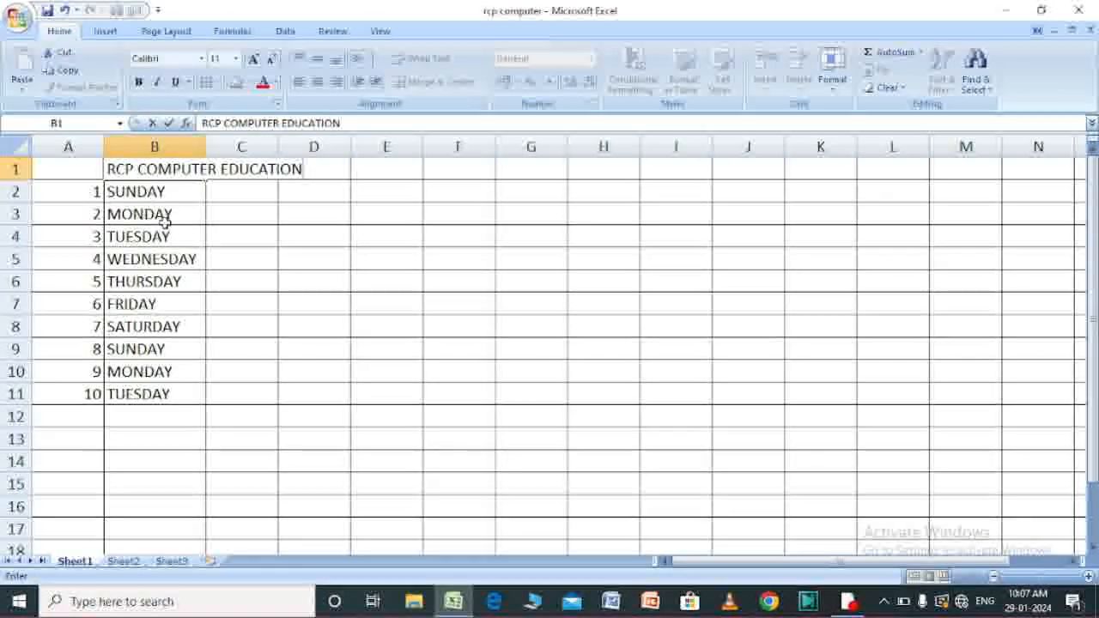
pyautogui.click(227, 262)
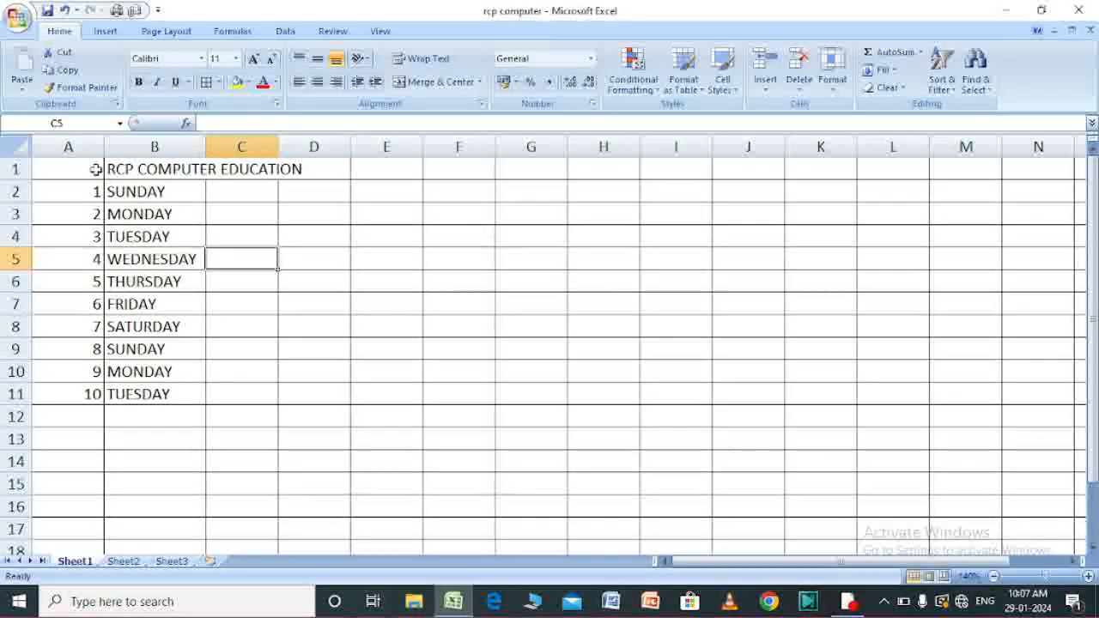
# Merge and center the title across cells A1 to F1
pyautogui.moveTo(96, 170); pyautogui.dragTo(432, 167)
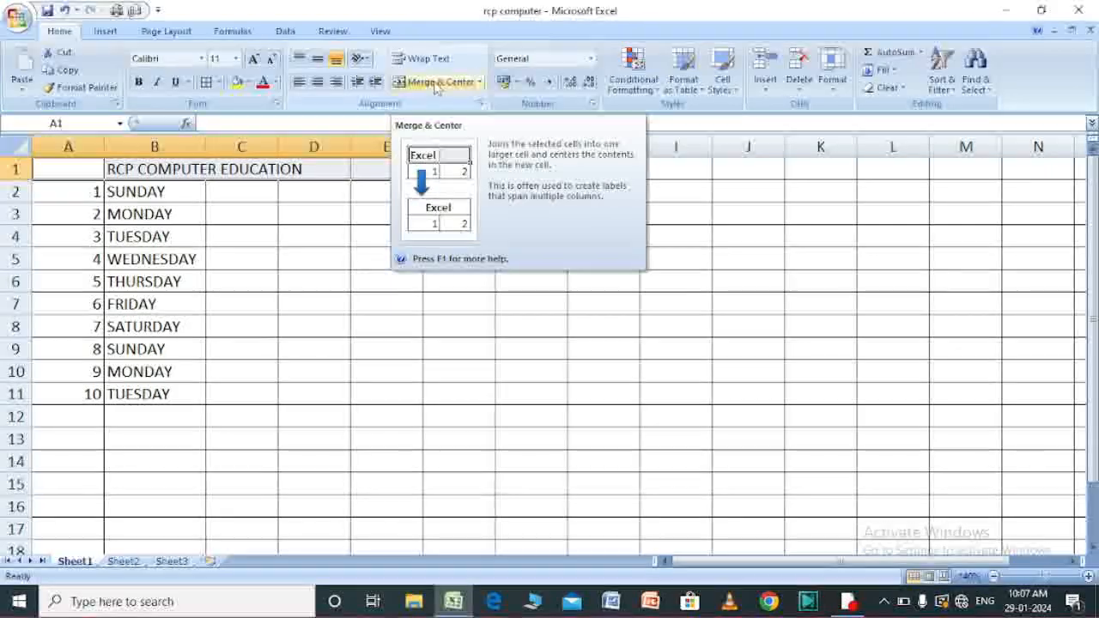
pyautogui.click(435, 83)
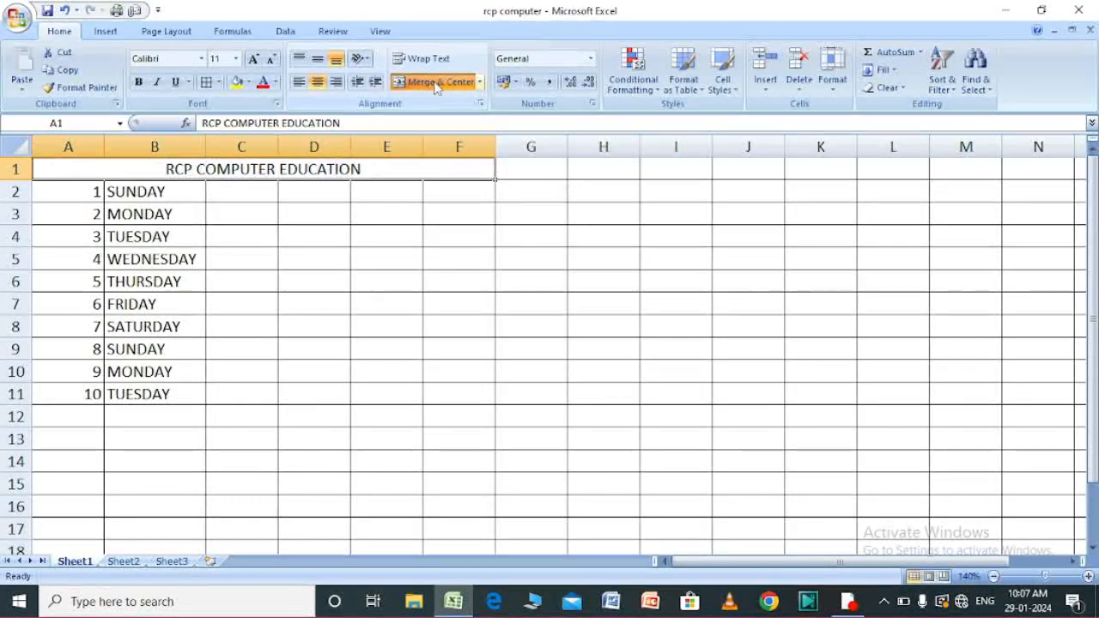
pyautogui.click(432, 279)
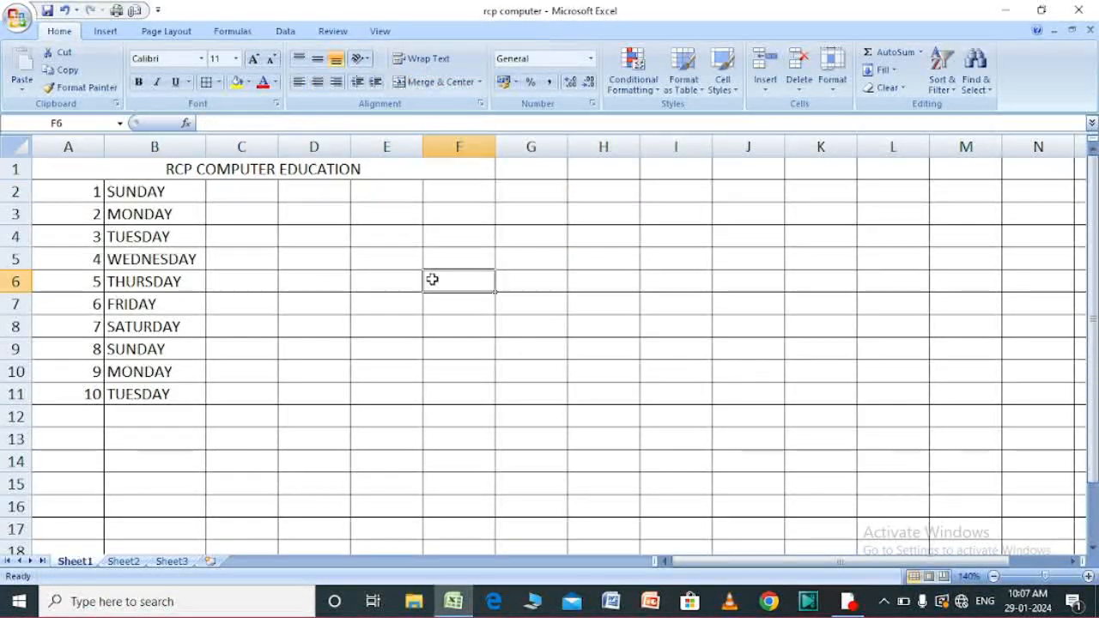
pyautogui.click(305, 172)
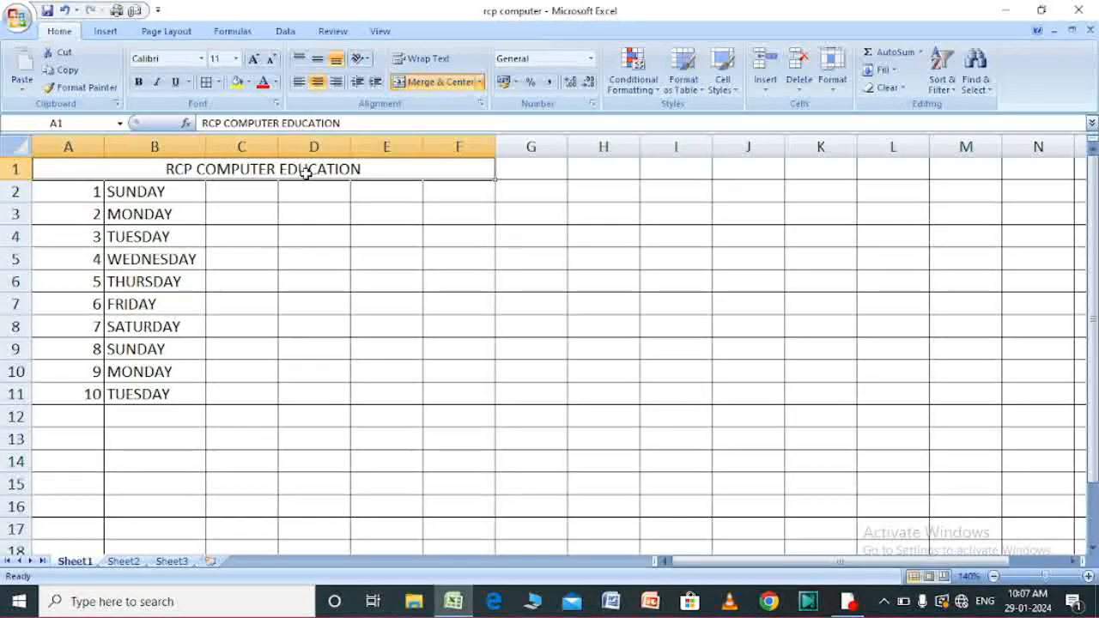
pyautogui.click(311, 246)
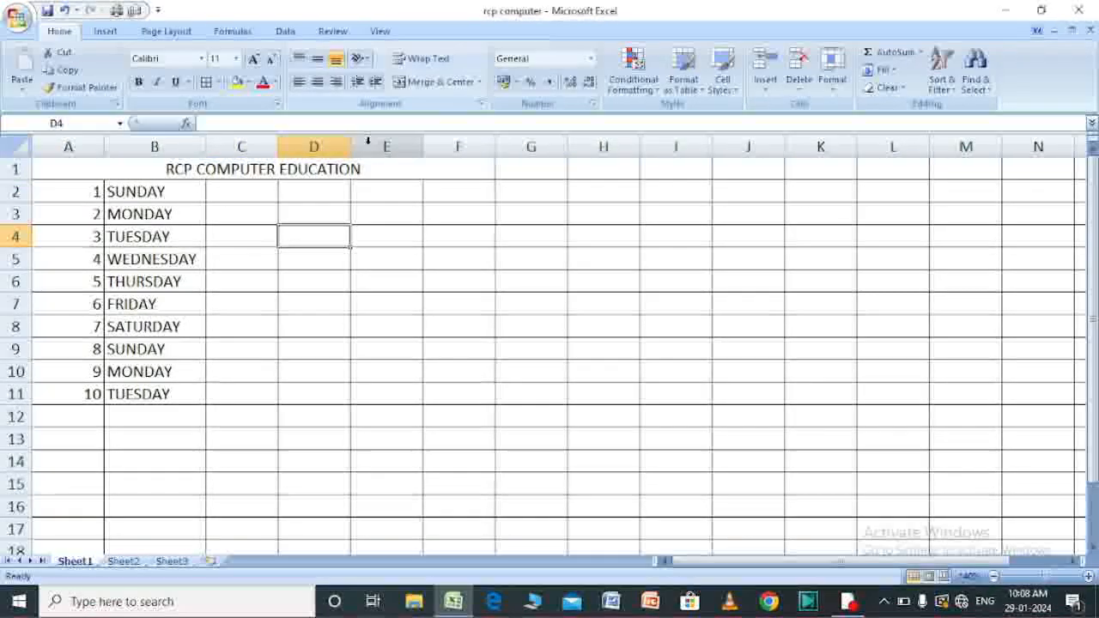
pyautogui.click(326, 169)
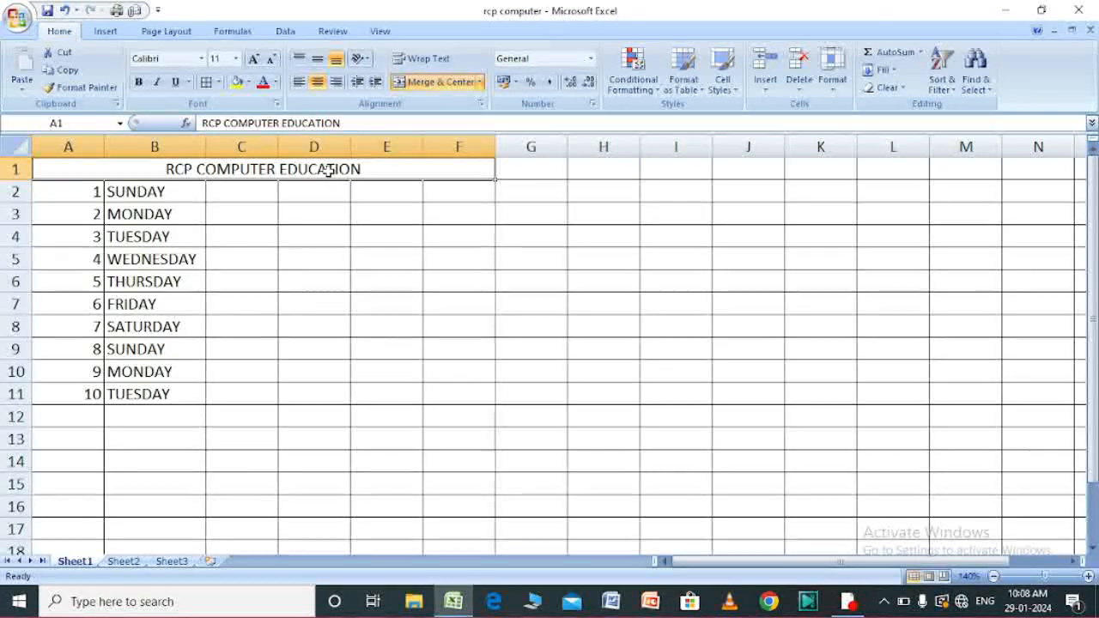
pyautogui.click(311, 246)
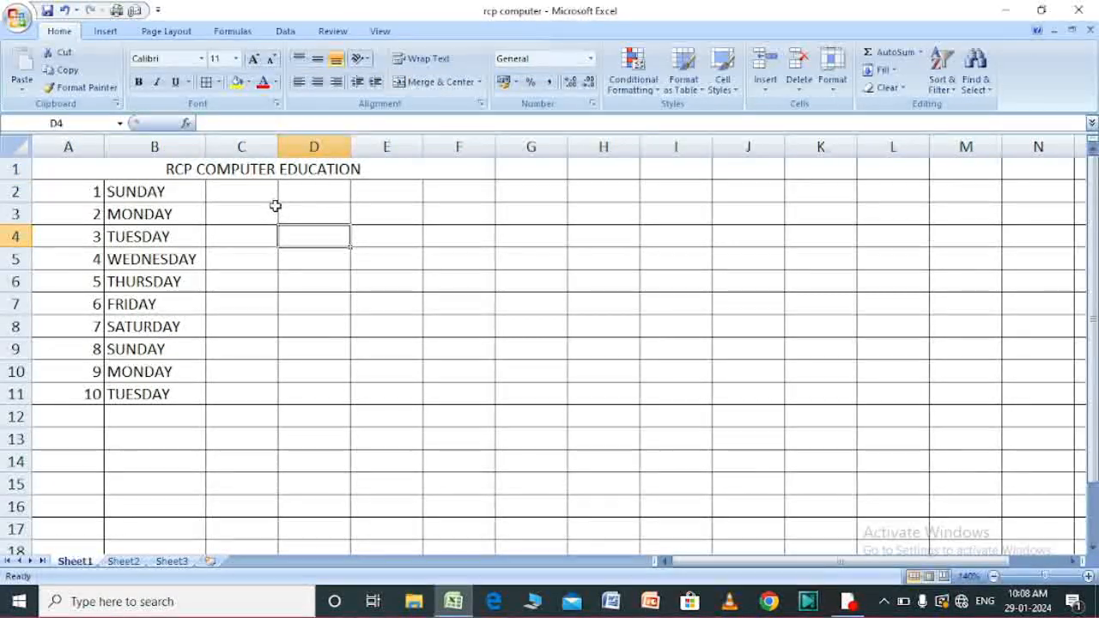
# Fill the merged title cell with a light aqua color and make its text bold
pyautogui.click(290, 169)
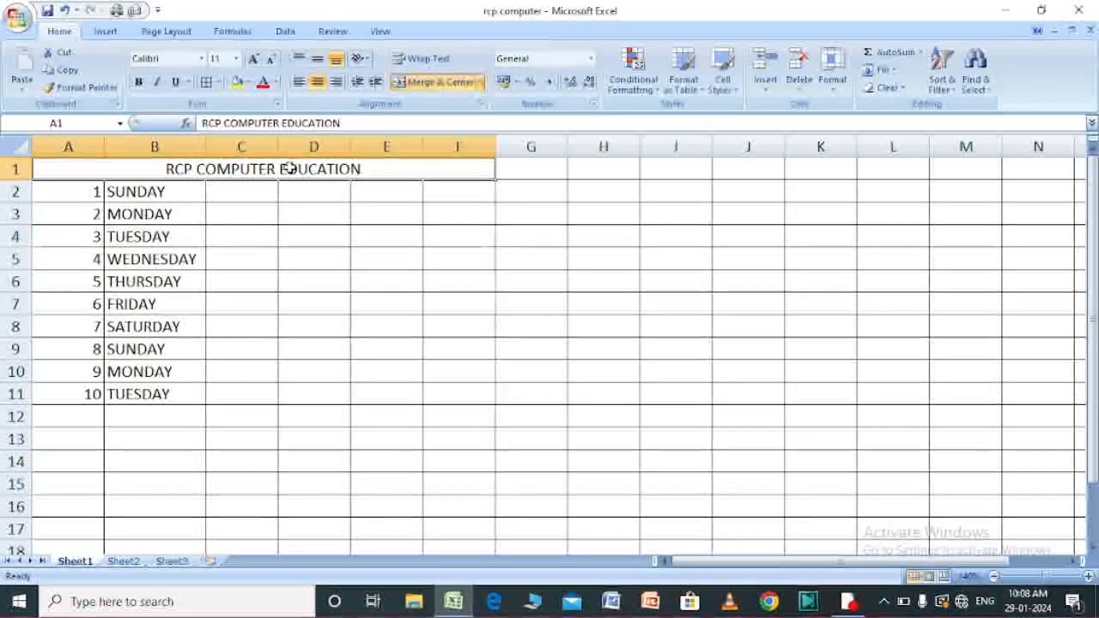
pyautogui.click(249, 81)
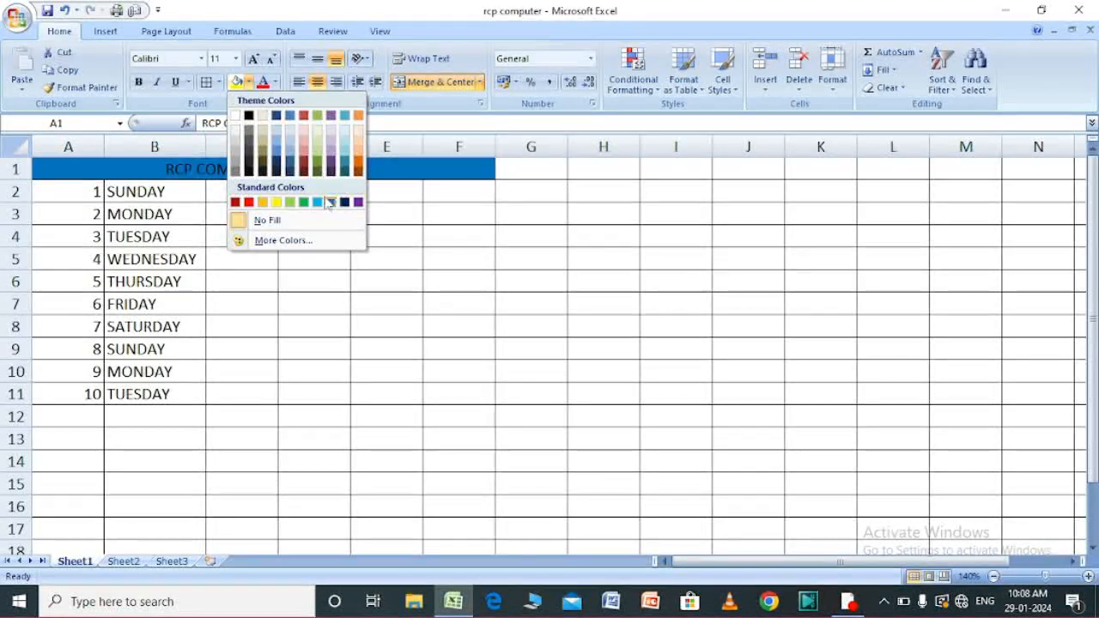
pyautogui.click(345, 158)
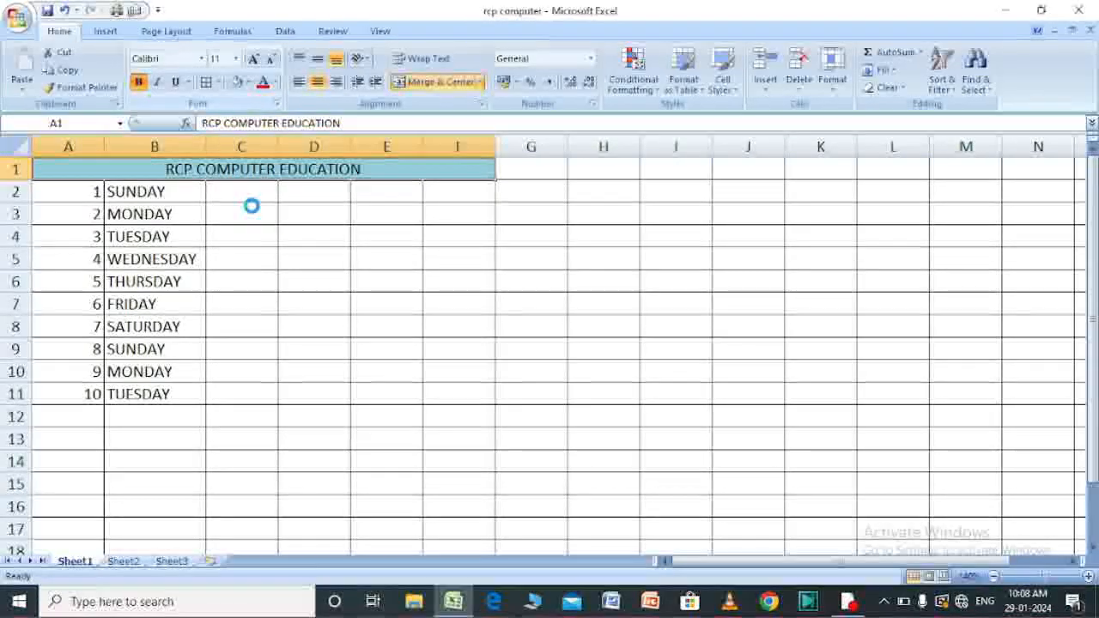
pyautogui.hotkey('ctrl', 'b')
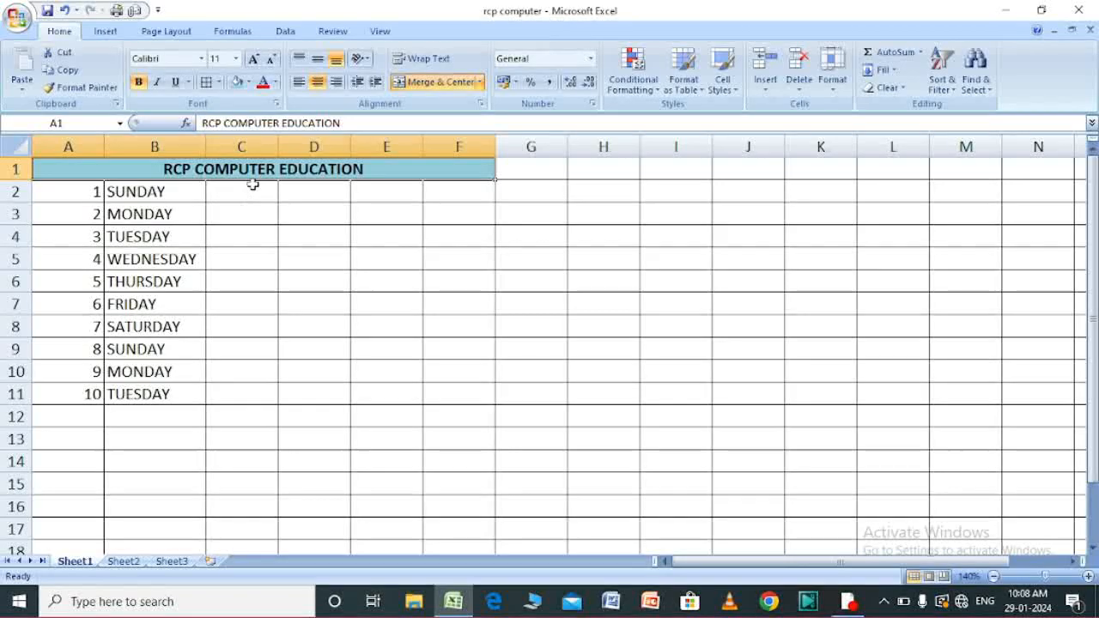
# Increase the title's font size to 22
pyautogui.click(254, 59)
pyautogui.click(254, 59)
pyautogui.click(253, 59)
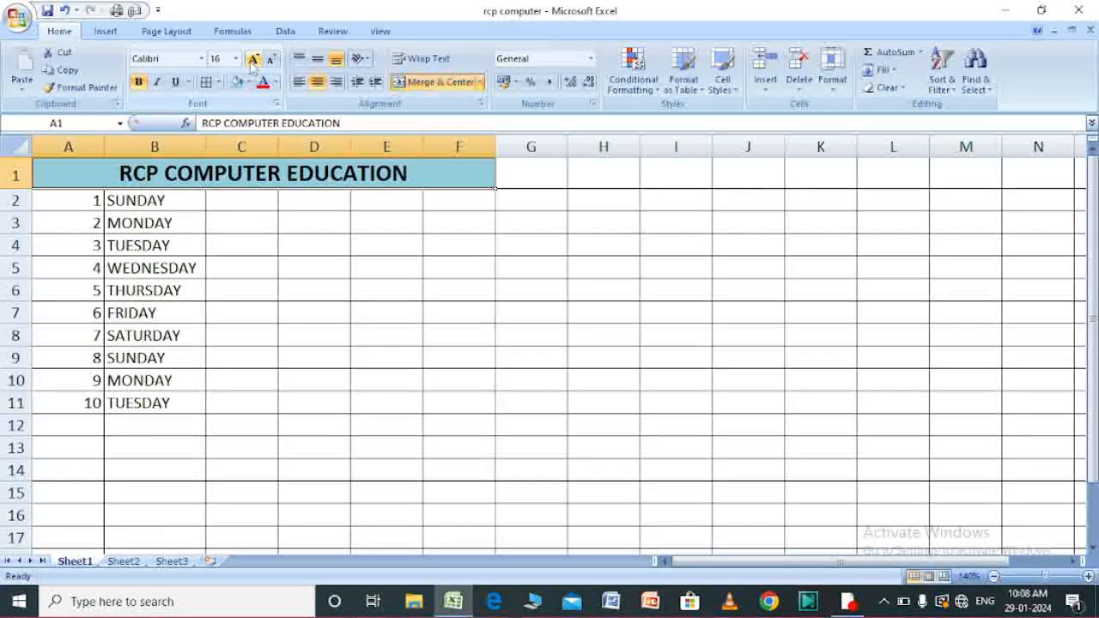
pyautogui.click(253, 60)
pyautogui.click(253, 60)
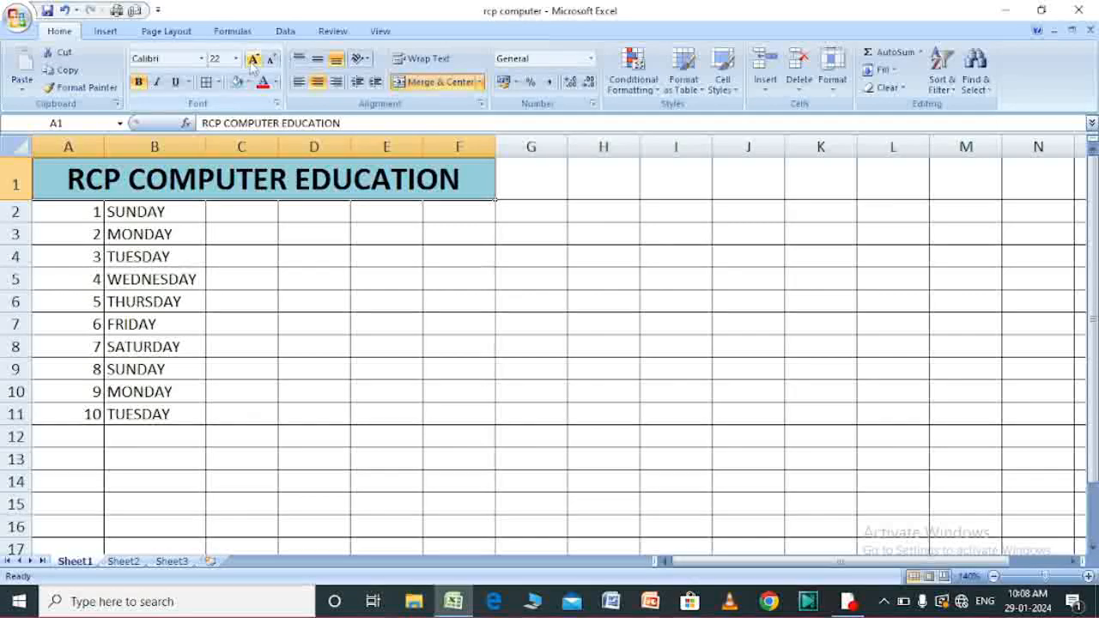
pyautogui.click(390, 301)
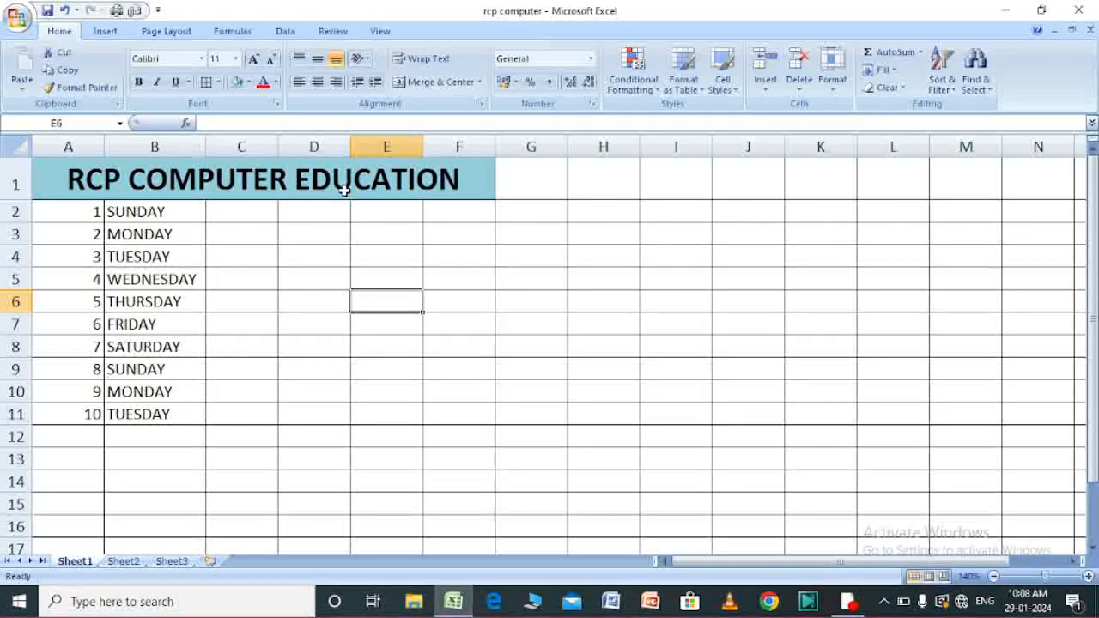
# Enter JAN in cell C3 and autofill the month names across row 3 to DEC in N3
pyautogui.doubleClick(248, 233)
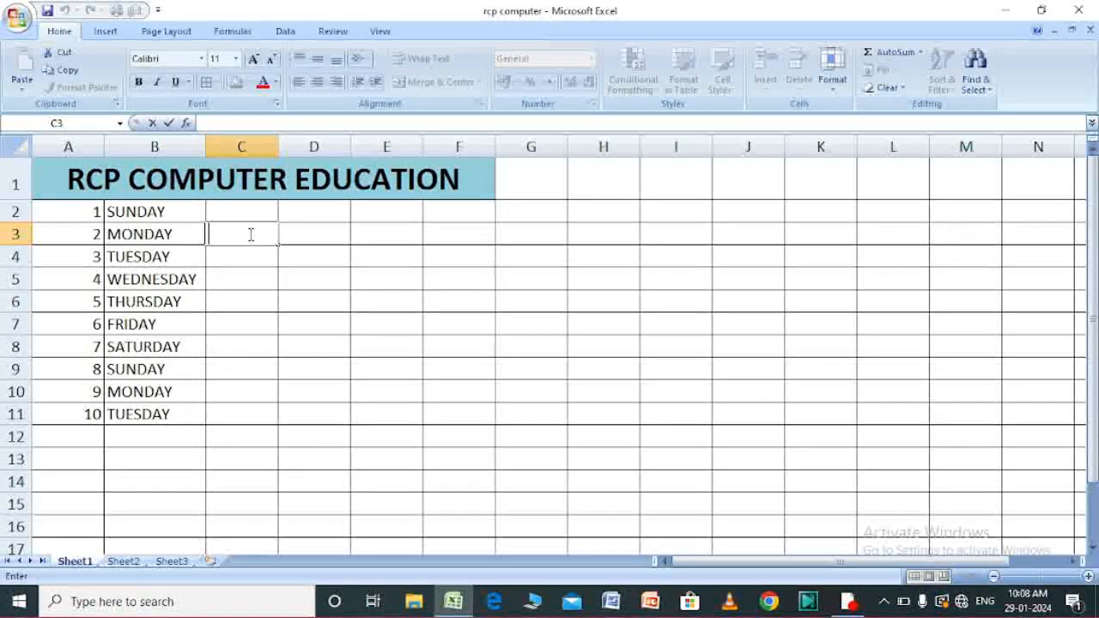
pyautogui.write('JAN')
pyautogui.click(260, 230)
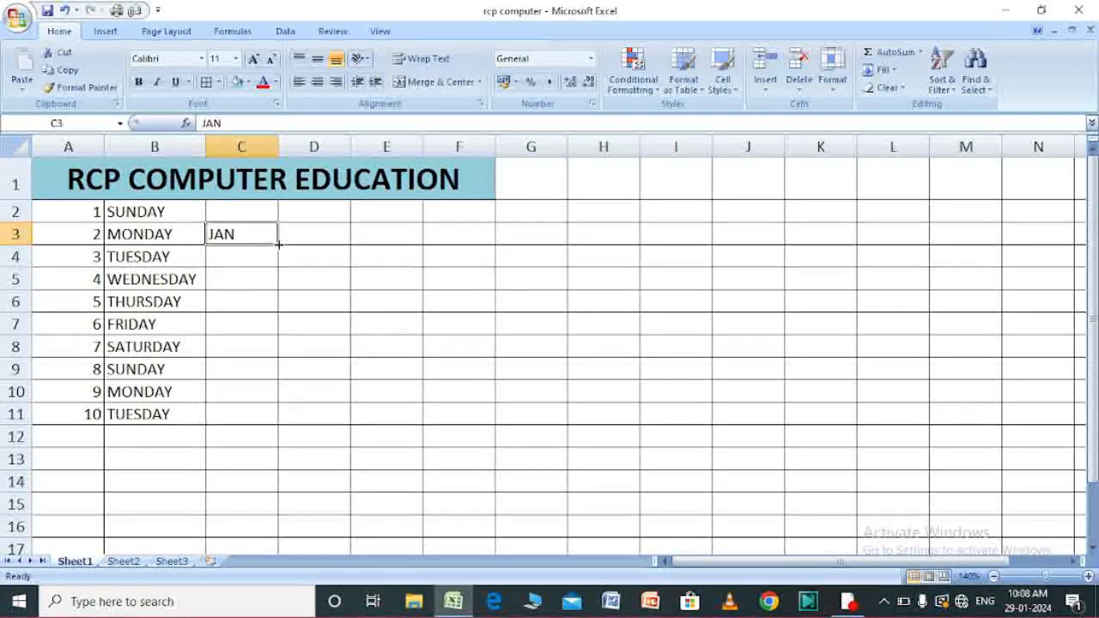
pyautogui.moveTo(278, 245); pyautogui.dragTo(1052, 217)
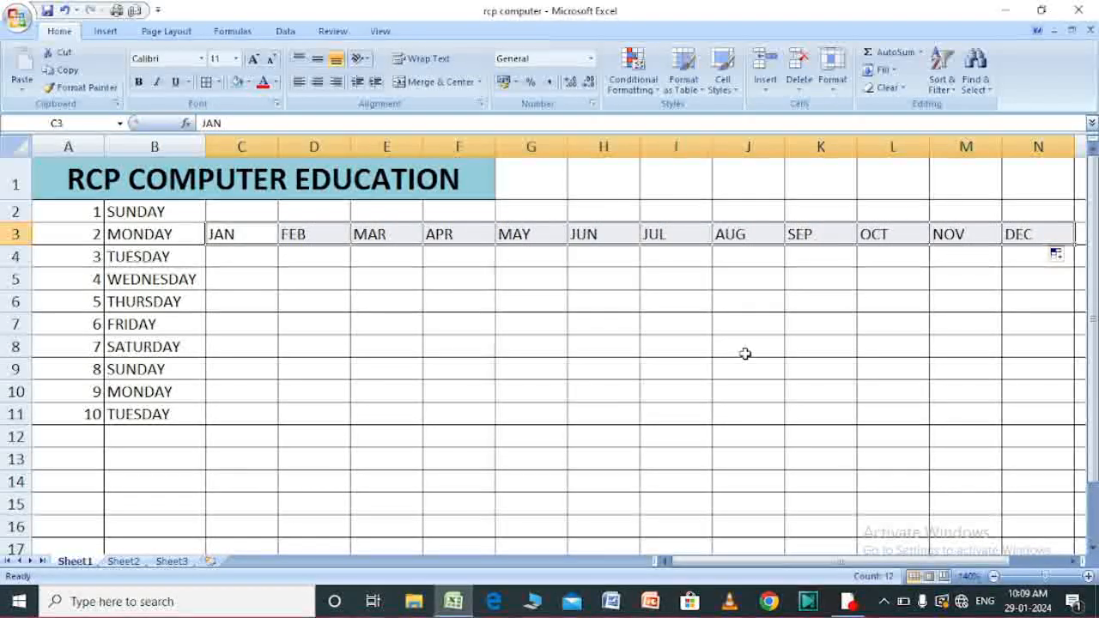
# Enter 1 in C4 and 2 in D4, and autofill the number series across to 12 in N4
pyautogui.click(262, 257)
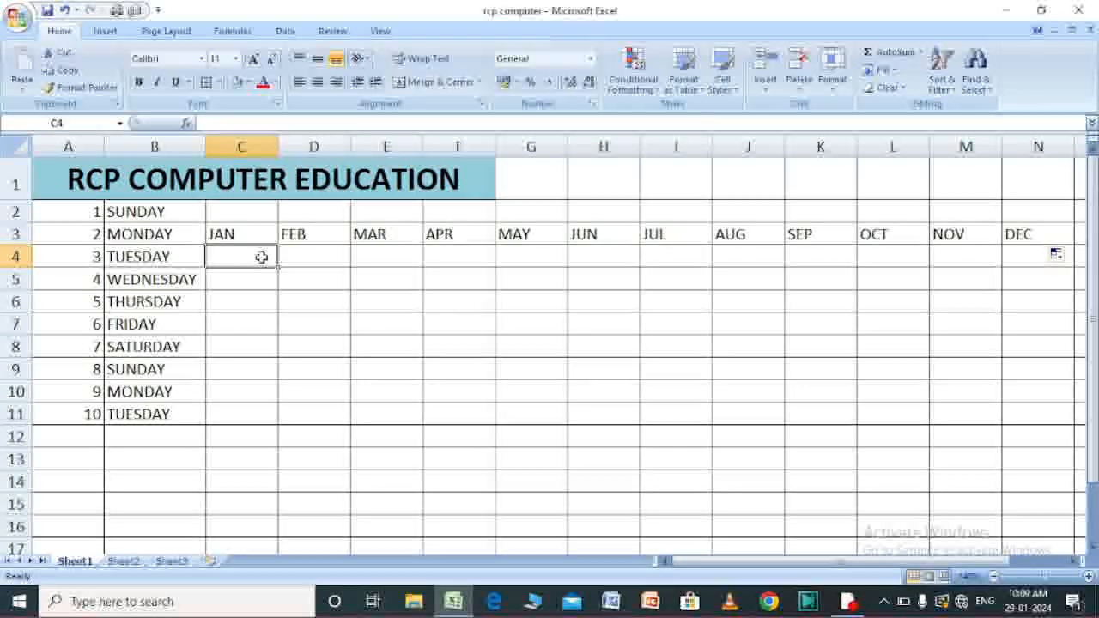
pyautogui.write('1')
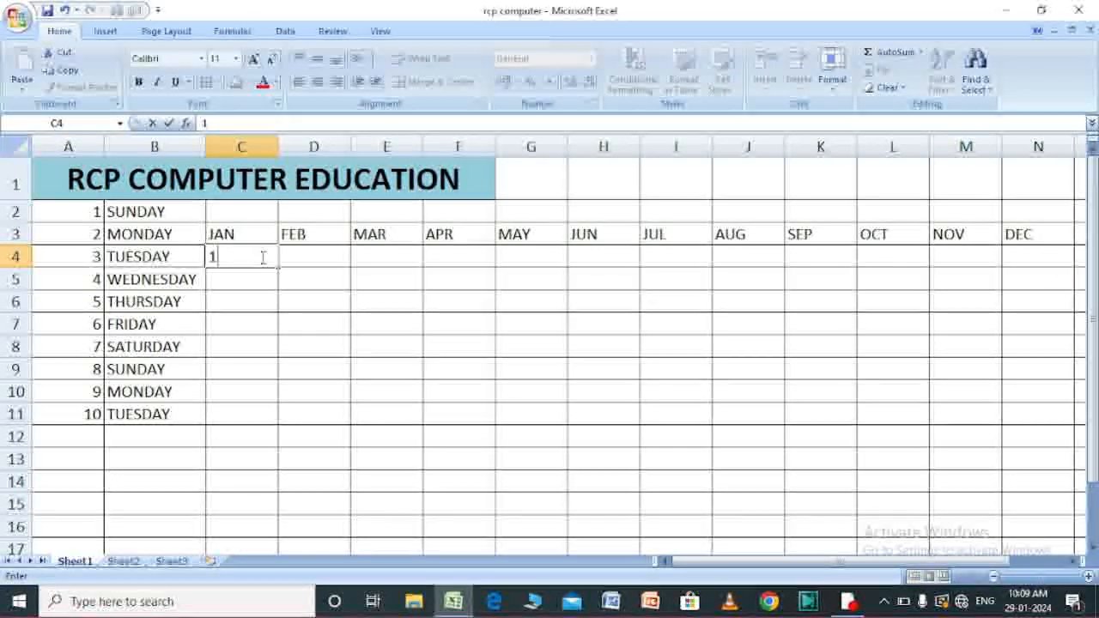
pyautogui.write('2')
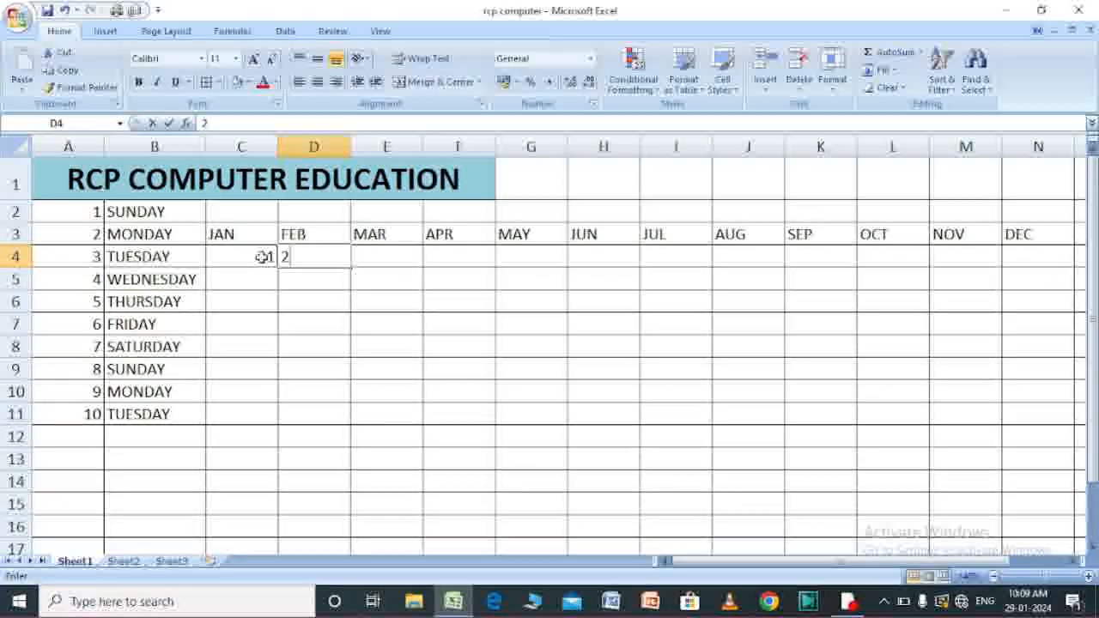
pyautogui.click(250, 257)
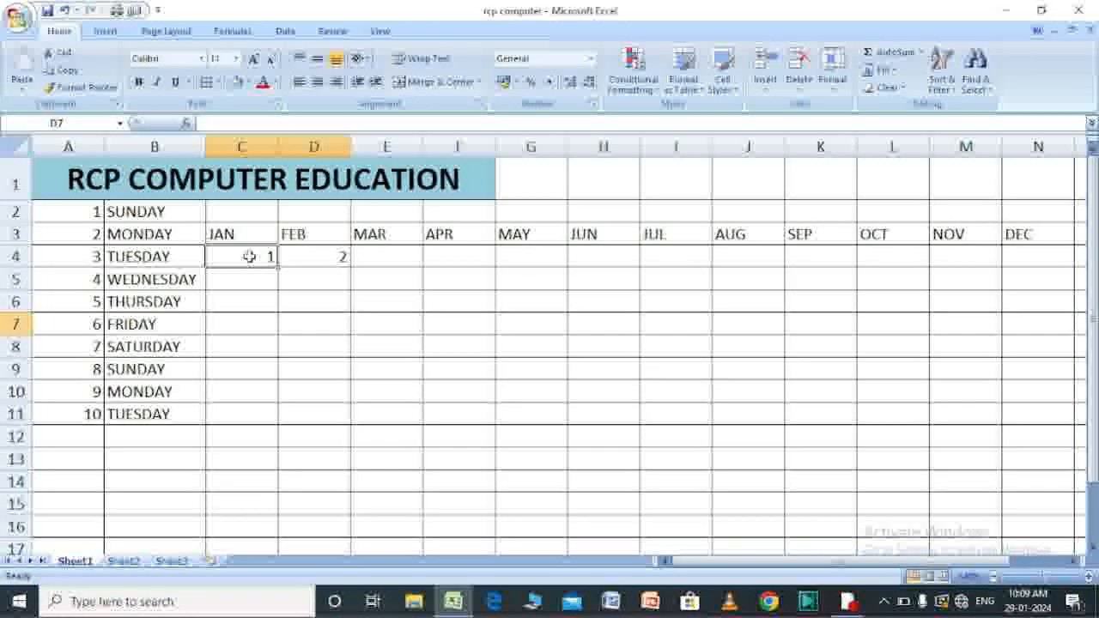
pyautogui.moveTo(250, 257); pyautogui.dragTo(889, 268)
pyautogui.moveTo(1033, 256); pyautogui.dragTo(1035, 254)
pyautogui.click(818, 410)
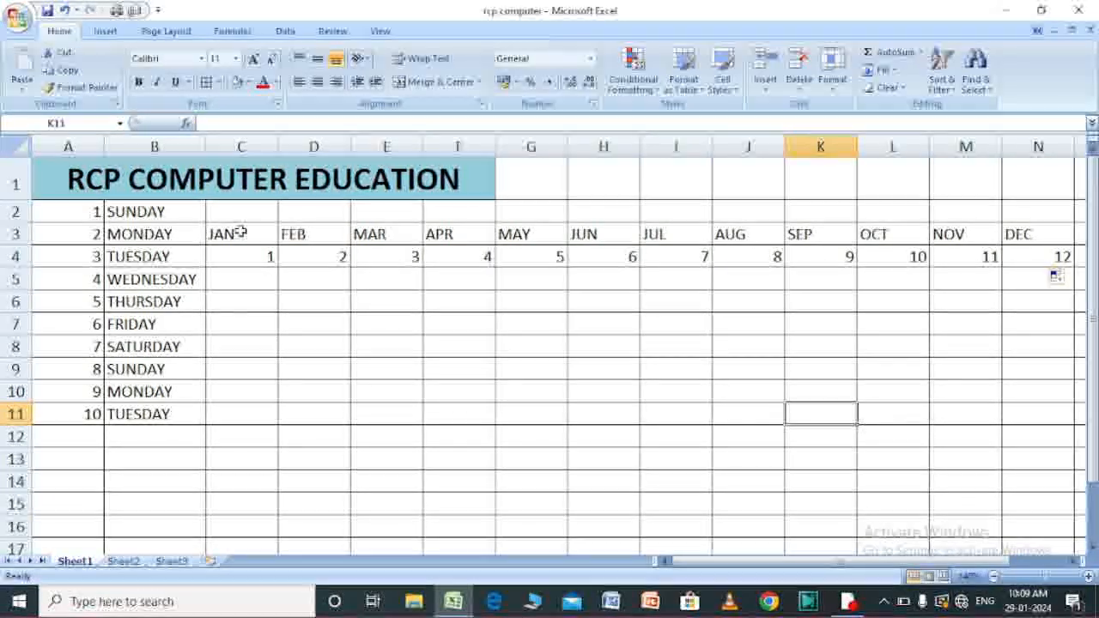
pyautogui.click(453, 236)
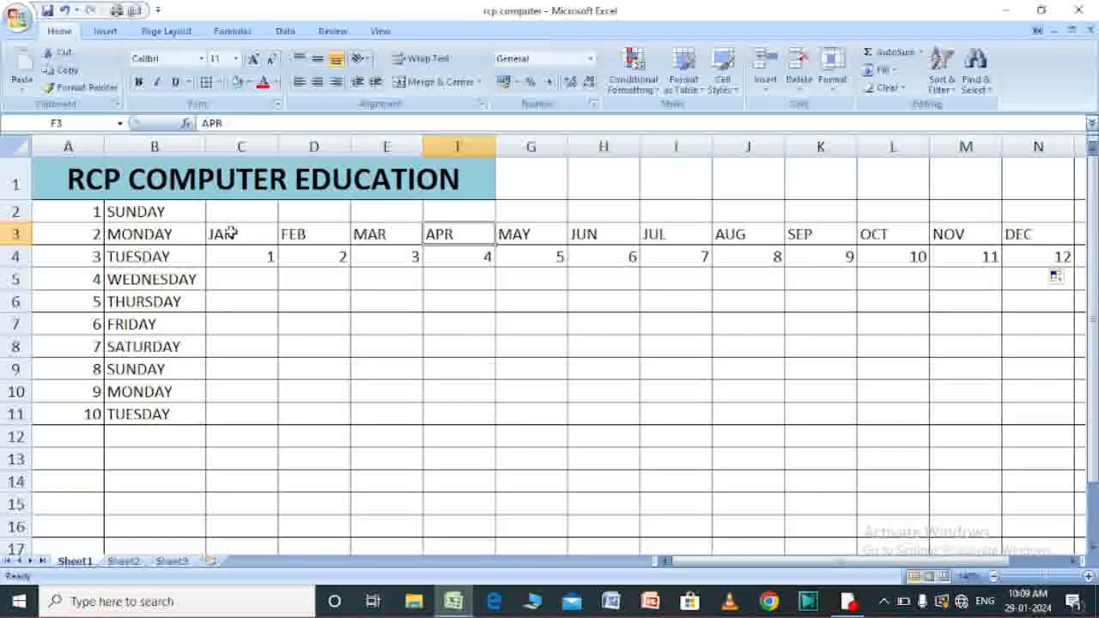
pyautogui.moveTo(230, 234); pyautogui.dragTo(780, 245)
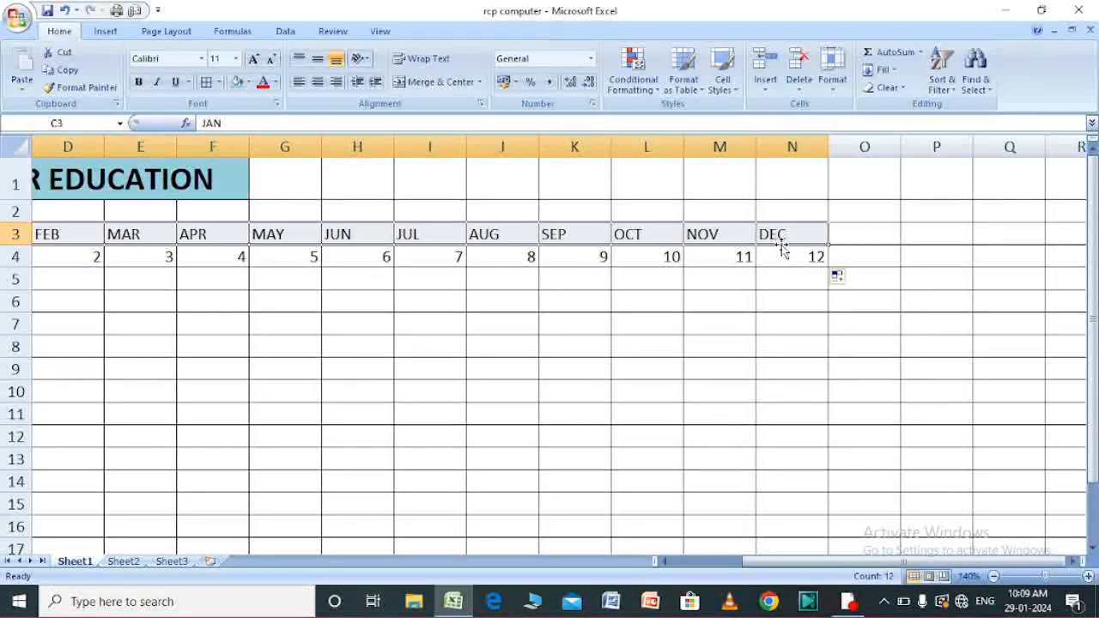
pyautogui.press('Left')
pyautogui.press('Left')
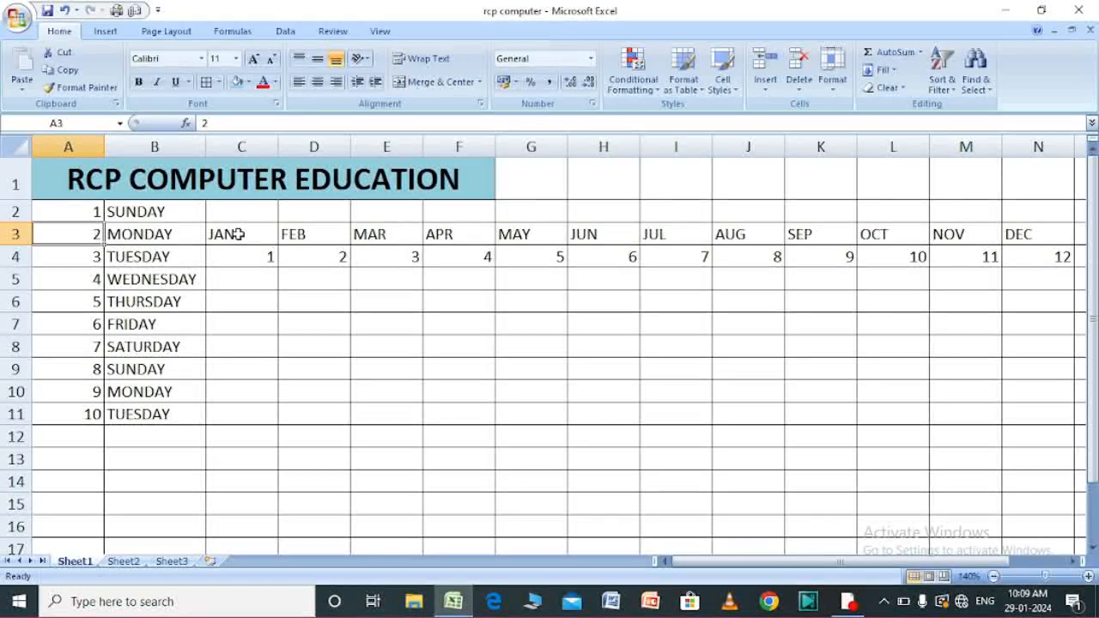
# Center the month names in C3:N3 and the numbers in C4:N4 horizontally
pyautogui.moveTo(239, 233); pyautogui.dragTo(534, 256)
pyautogui.moveTo(857, 216); pyautogui.dragTo(996, 230)
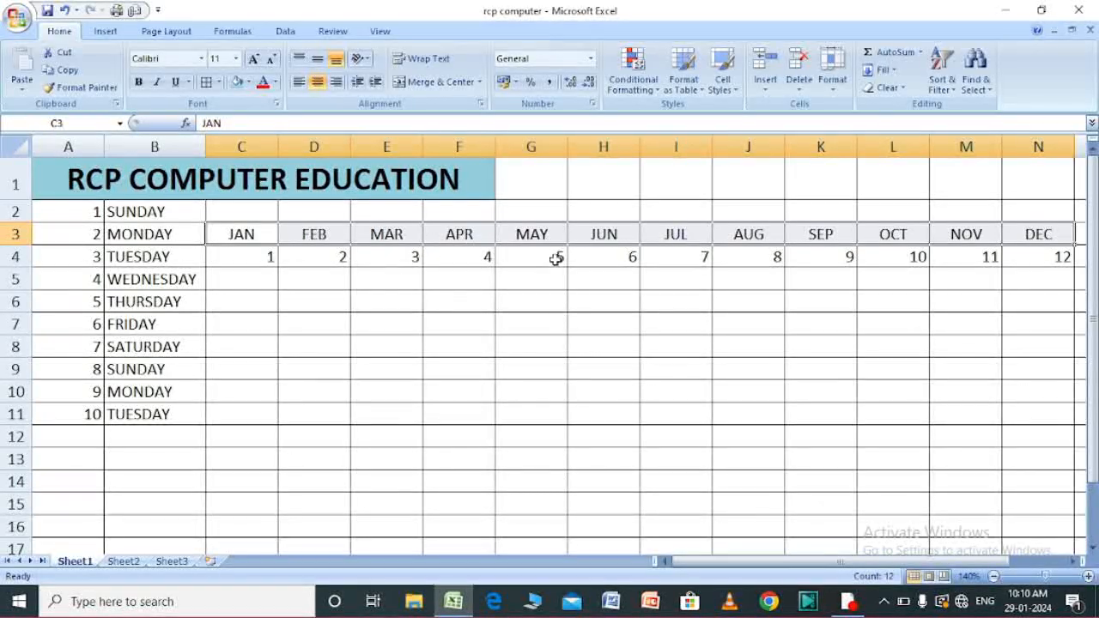
pyautogui.click(296, 318)
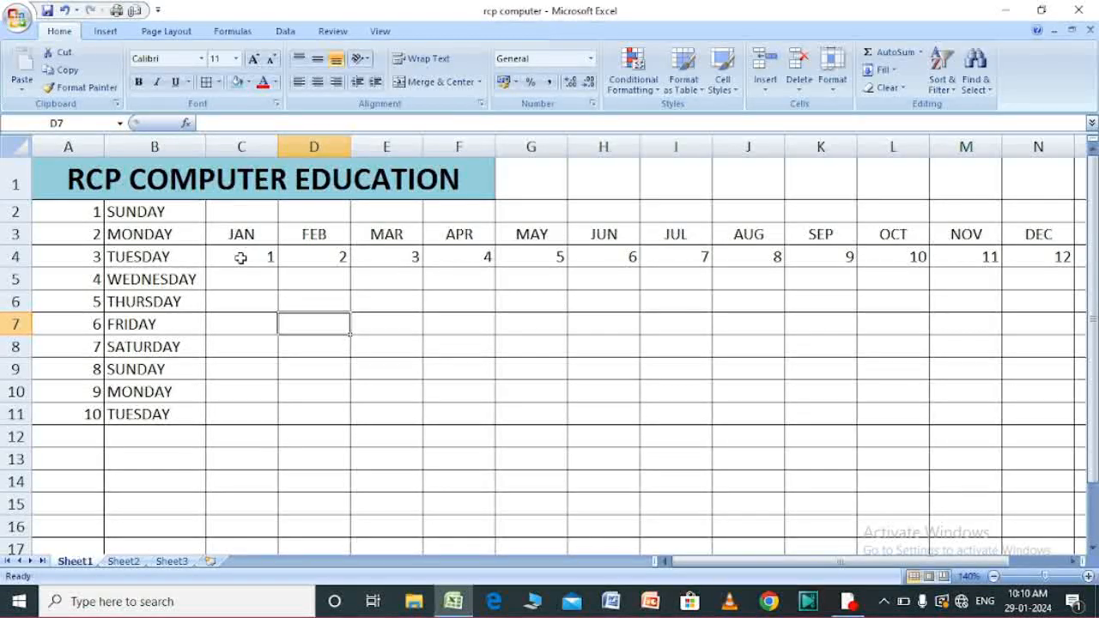
pyautogui.moveTo(241, 257); pyautogui.dragTo(1052, 248)
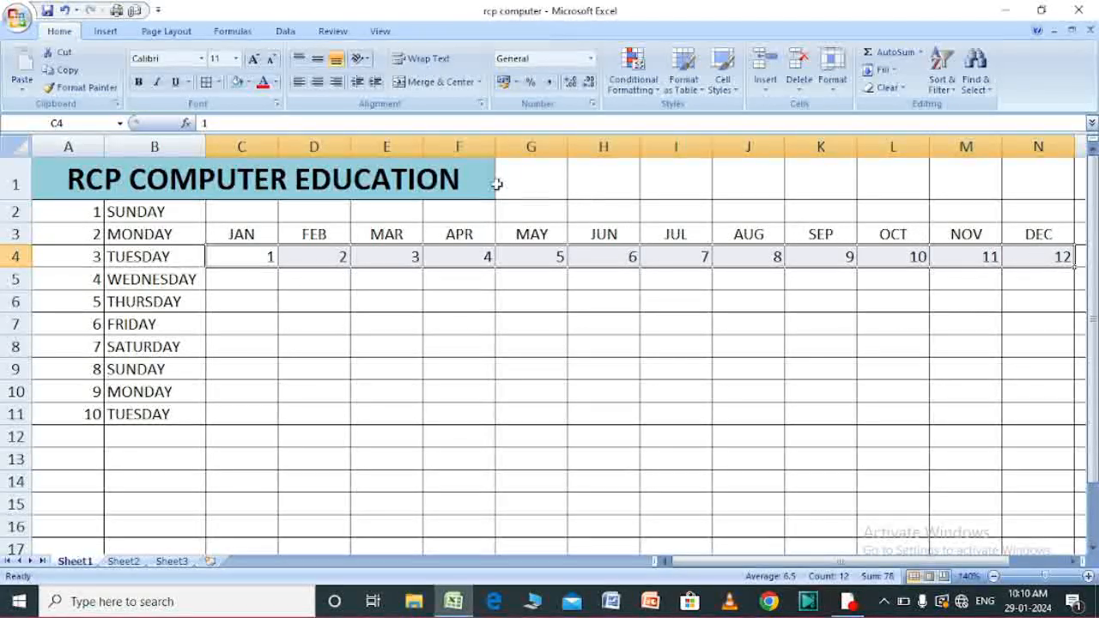
pyautogui.click(317, 82)
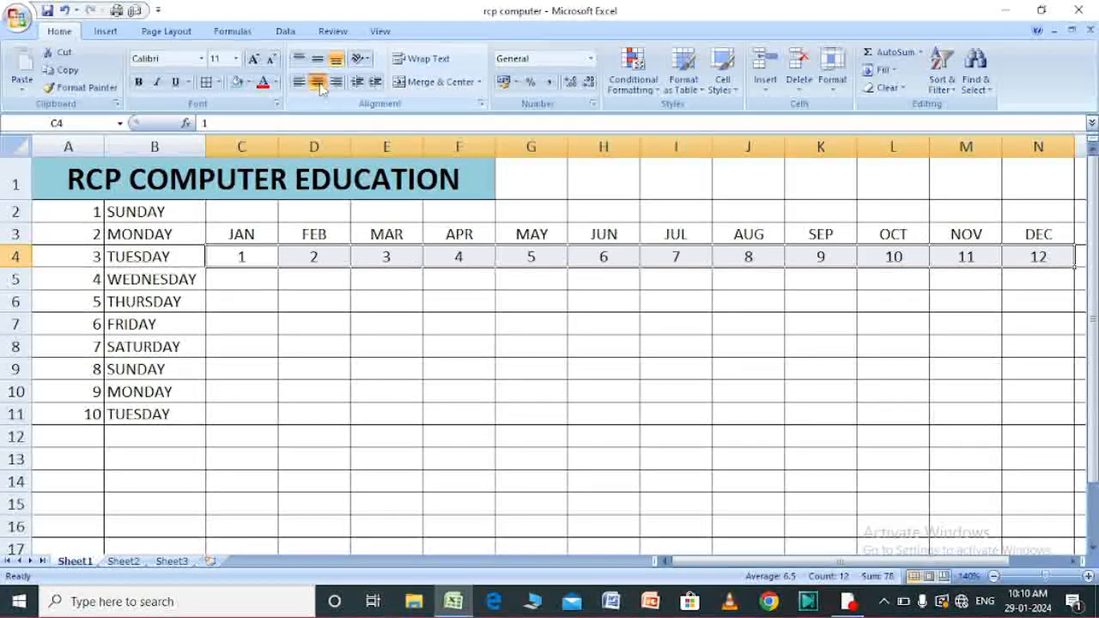
# Center the weekday names in B2:B11 horizontally
pyautogui.click(464, 349)
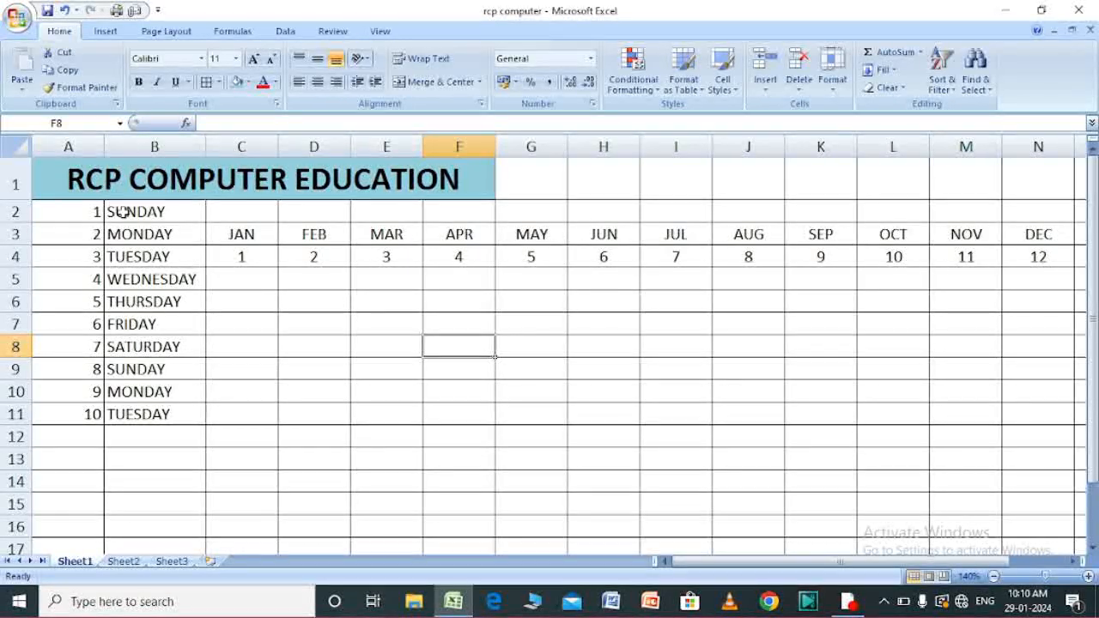
pyautogui.moveTo(123, 212); pyautogui.dragTo(136, 415)
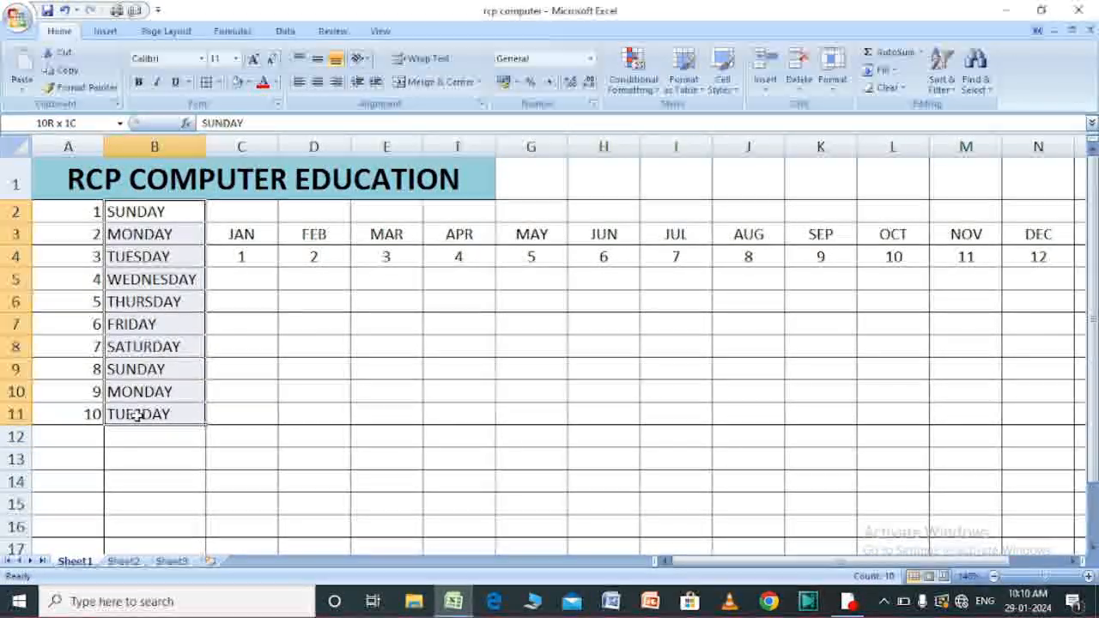
pyautogui.click(317, 84)
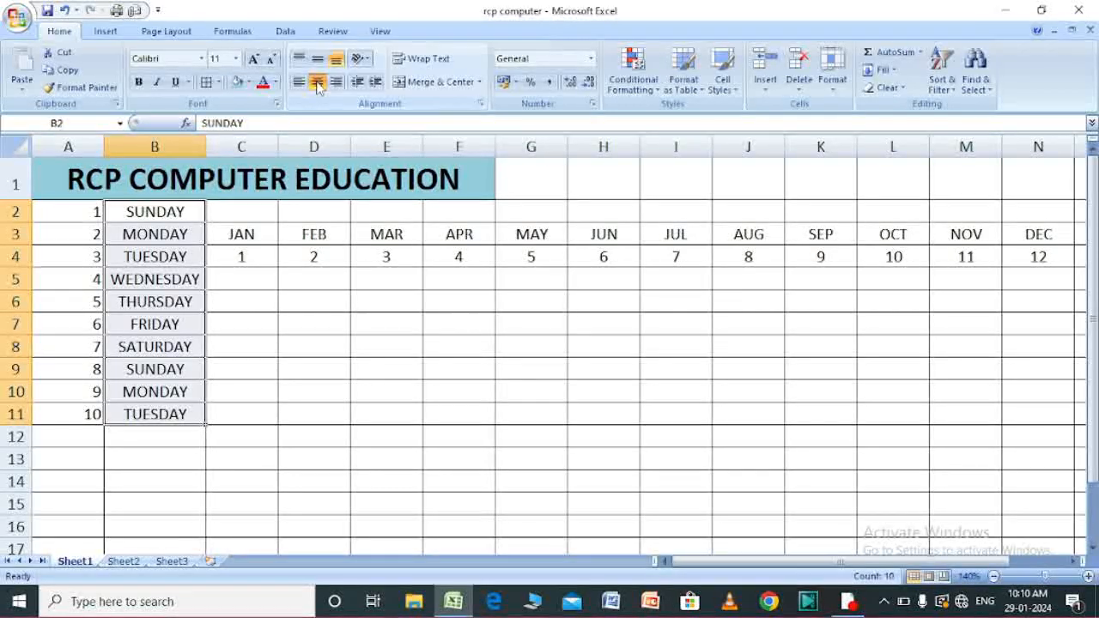
pyautogui.click(329, 368)
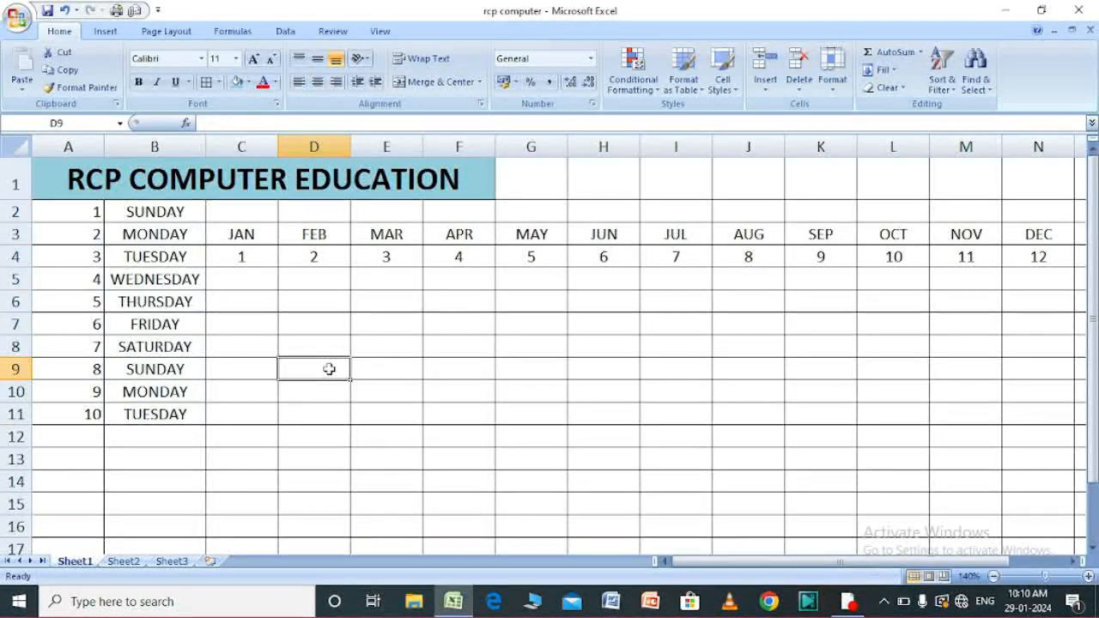
# Enter a person's full name in cell D7
pyautogui.click(313, 318)
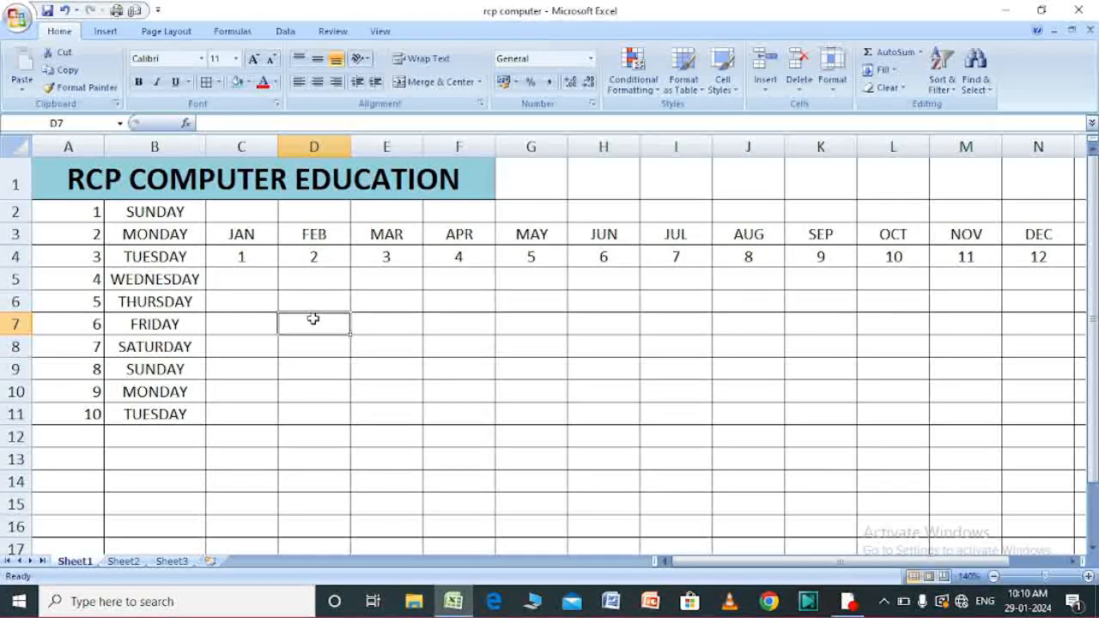
pyautogui.write('RAM')
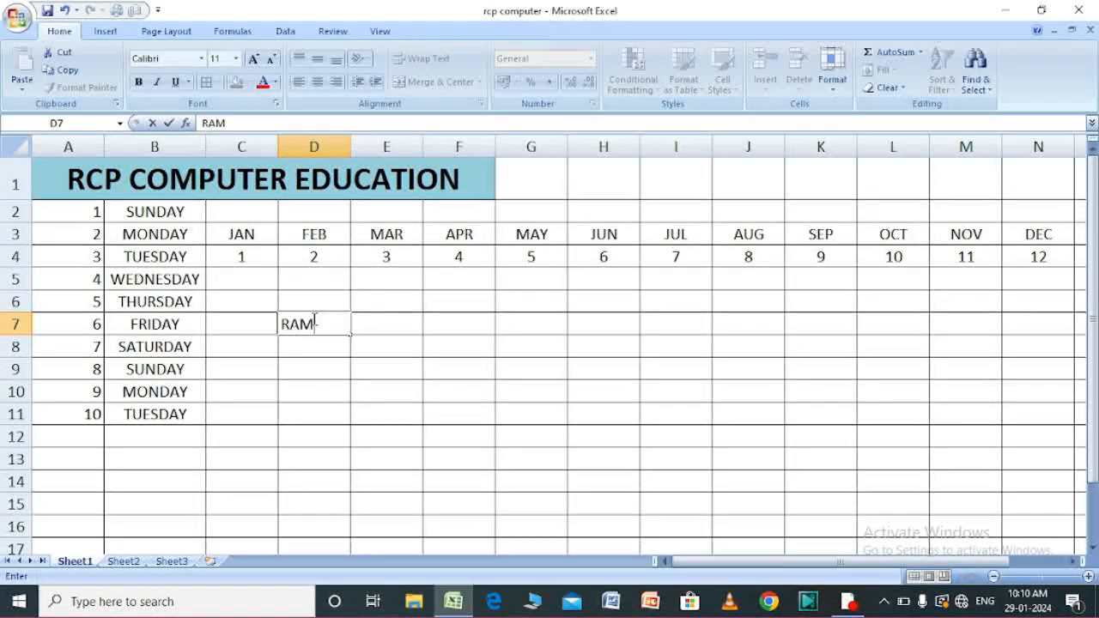
pyautogui.write(' SINGH')
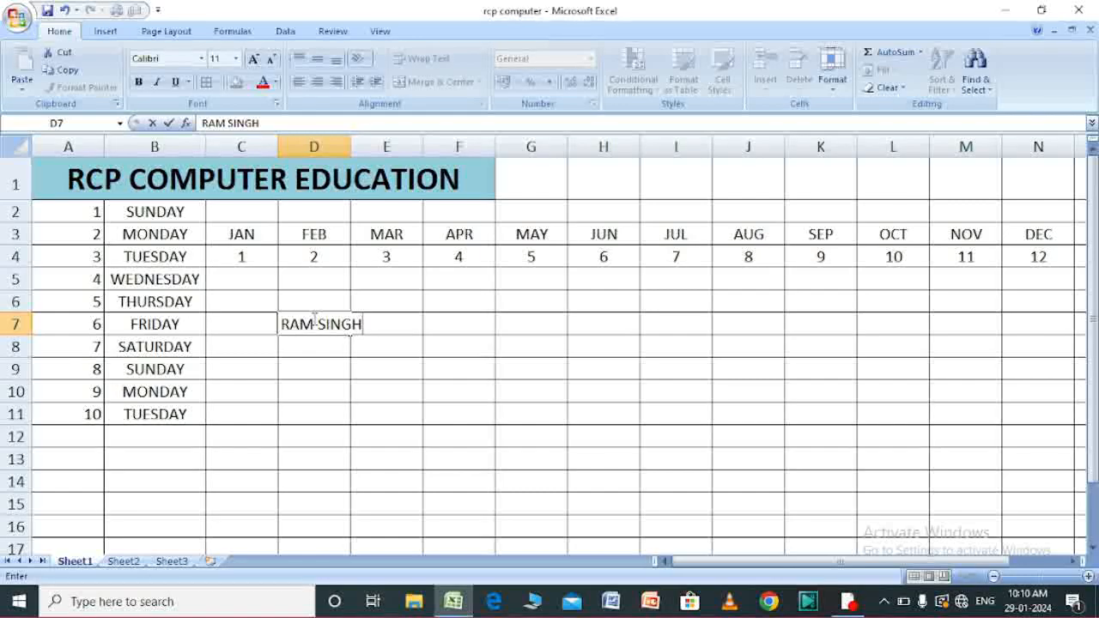
pyautogui.press('Up')
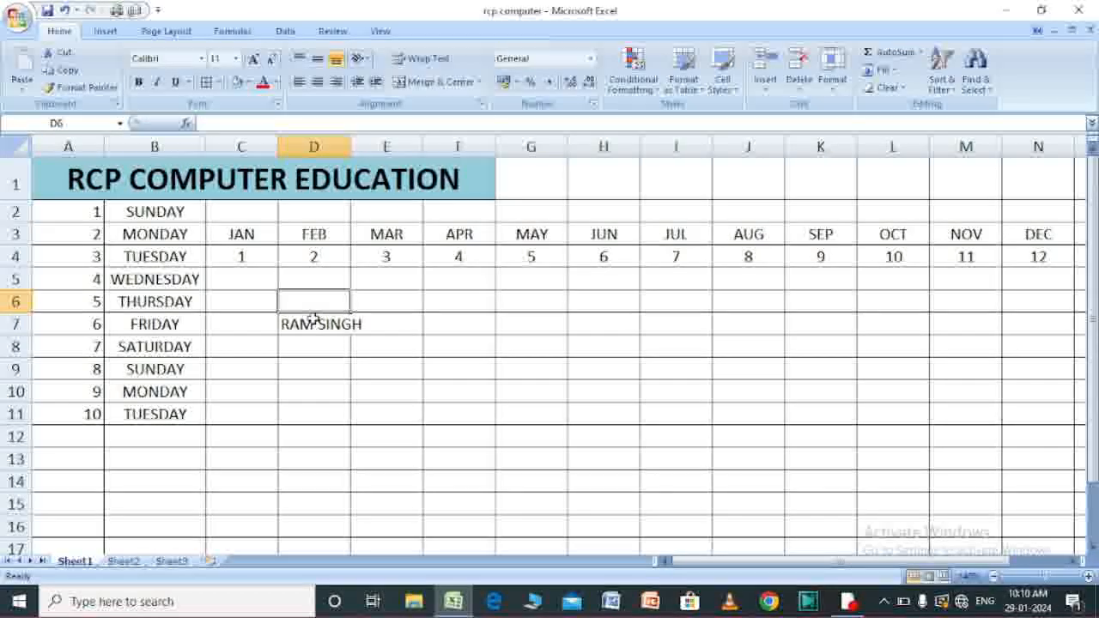
pyautogui.click(358, 327)
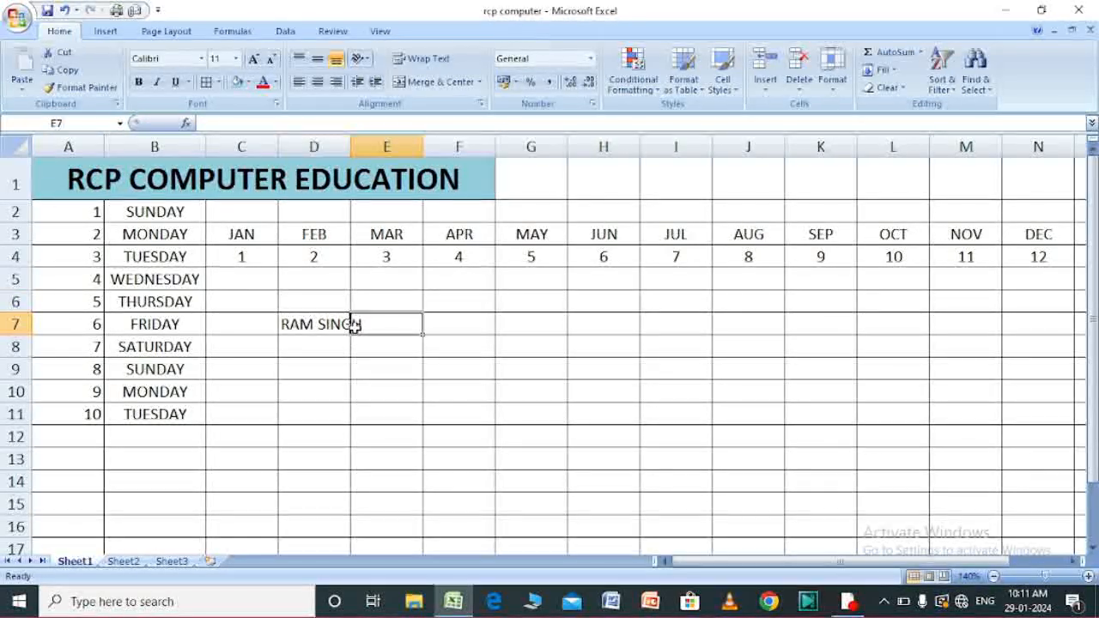
pyautogui.click(313, 376)
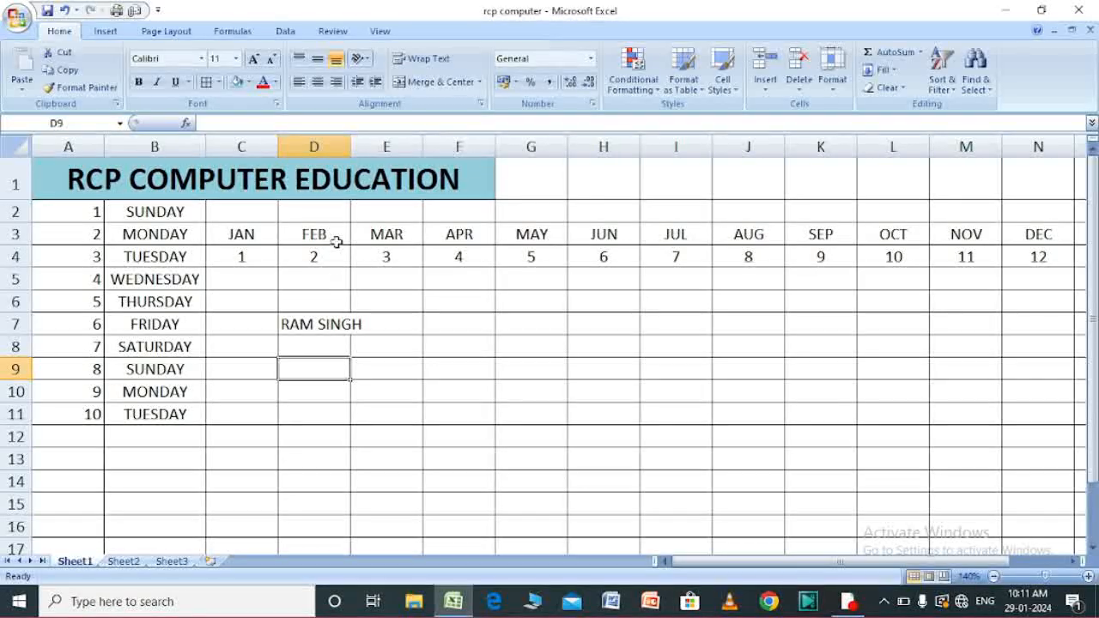
# Autofit the width of column D to the name in D7
pyautogui.click(318, 147)
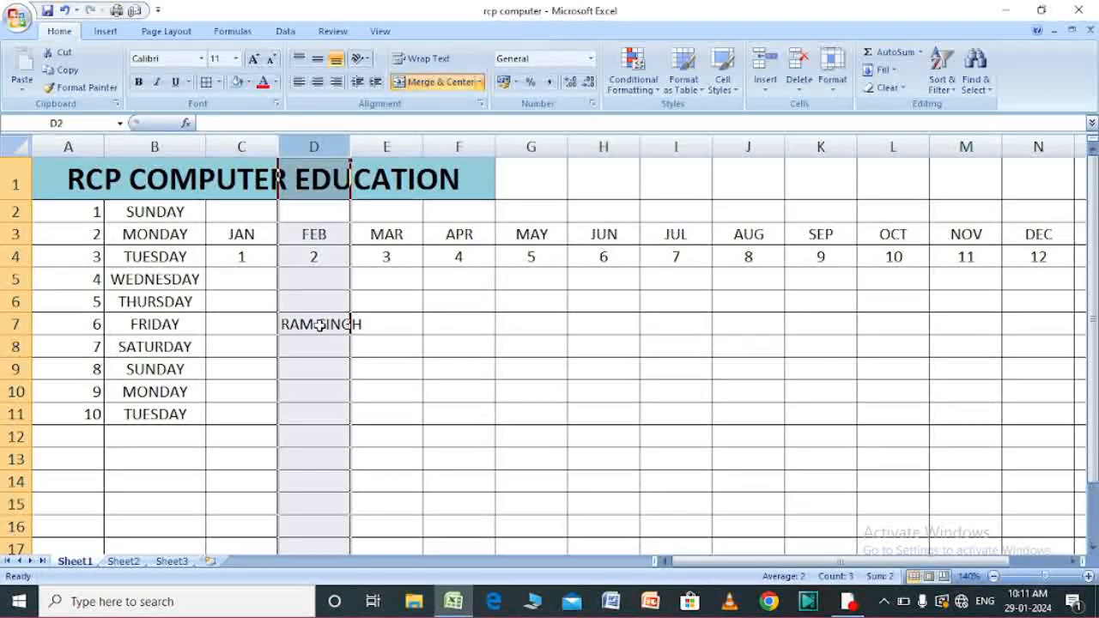
pyautogui.doubleClick(350, 146)
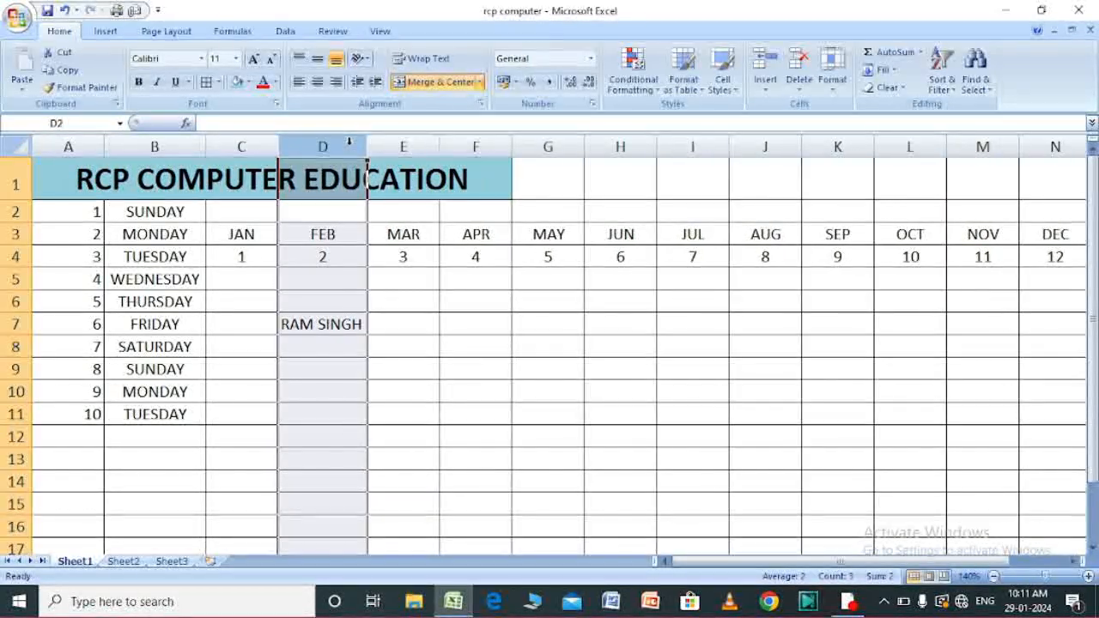
pyautogui.click(402, 300)
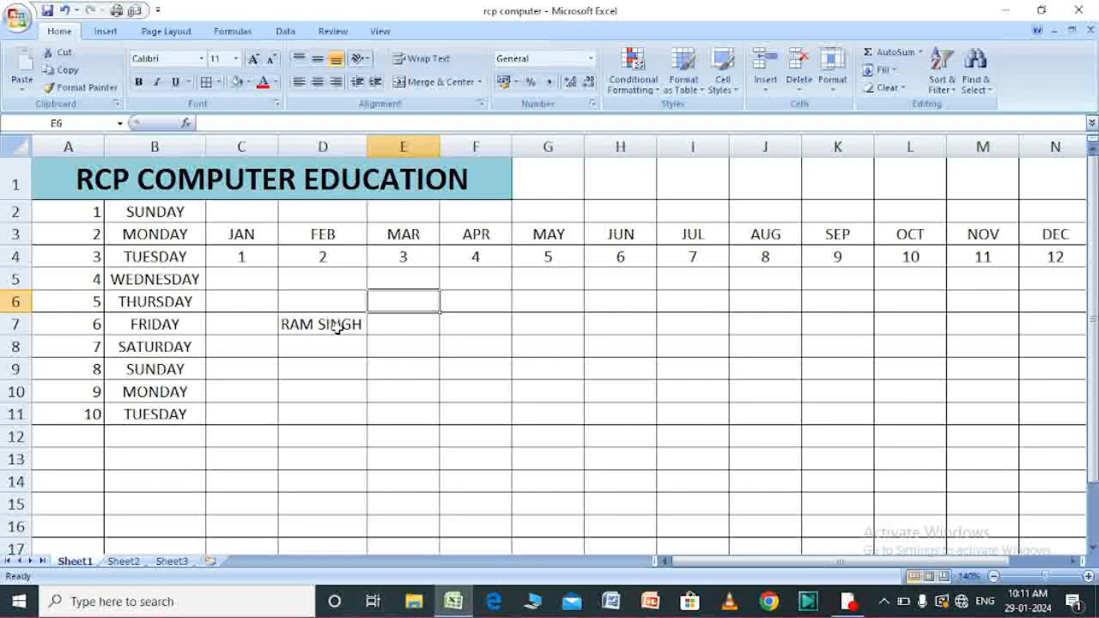
pyautogui.click(378, 352)
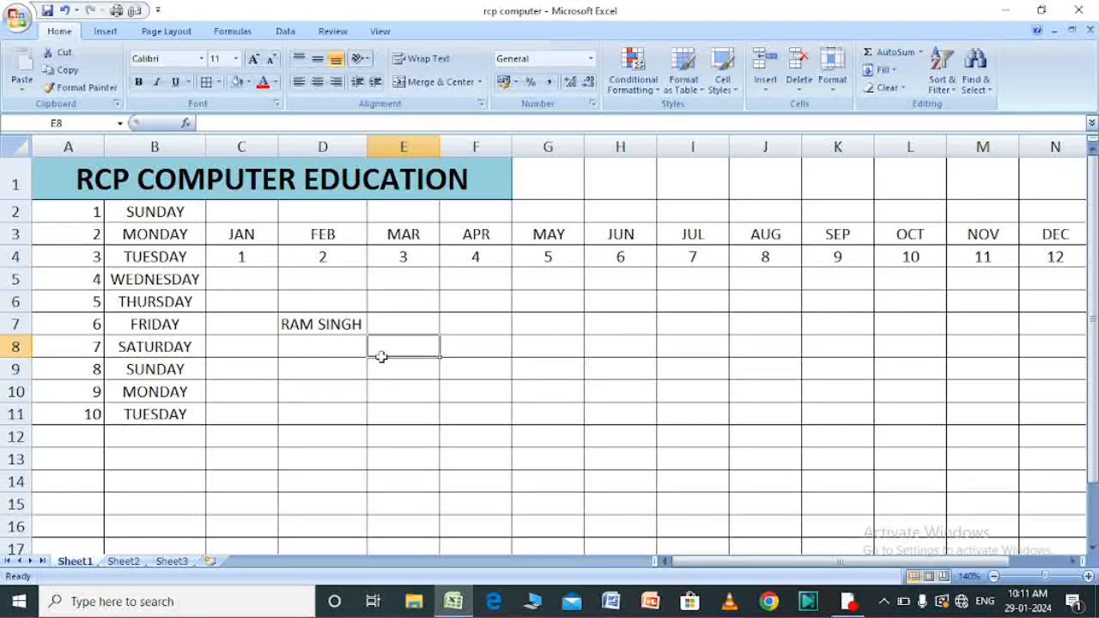
pyautogui.click(556, 285)
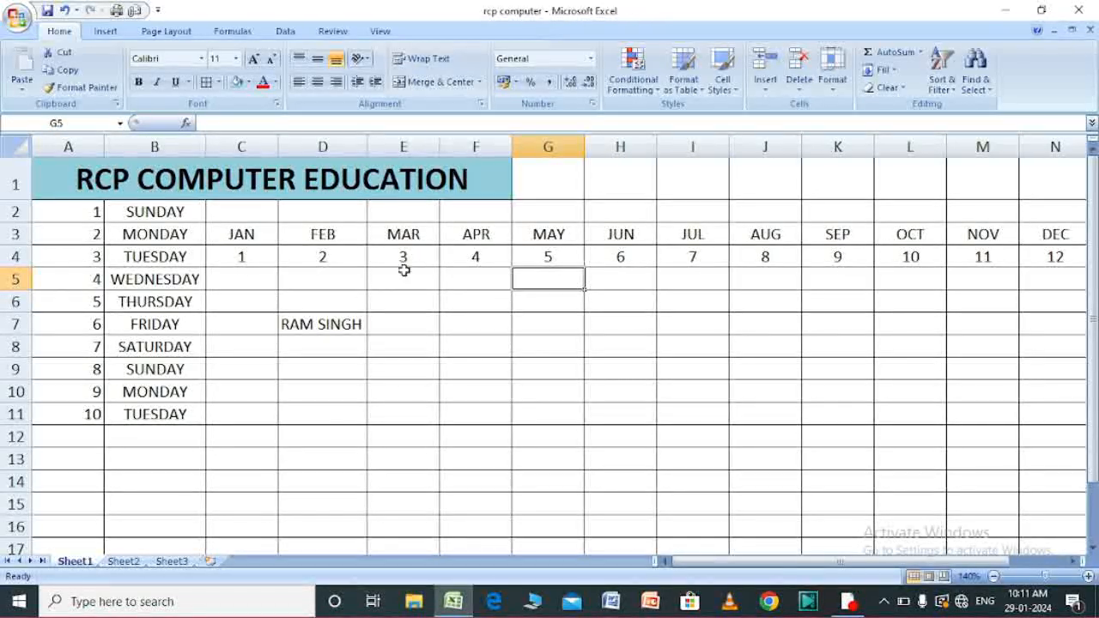
pyautogui.click(303, 322)
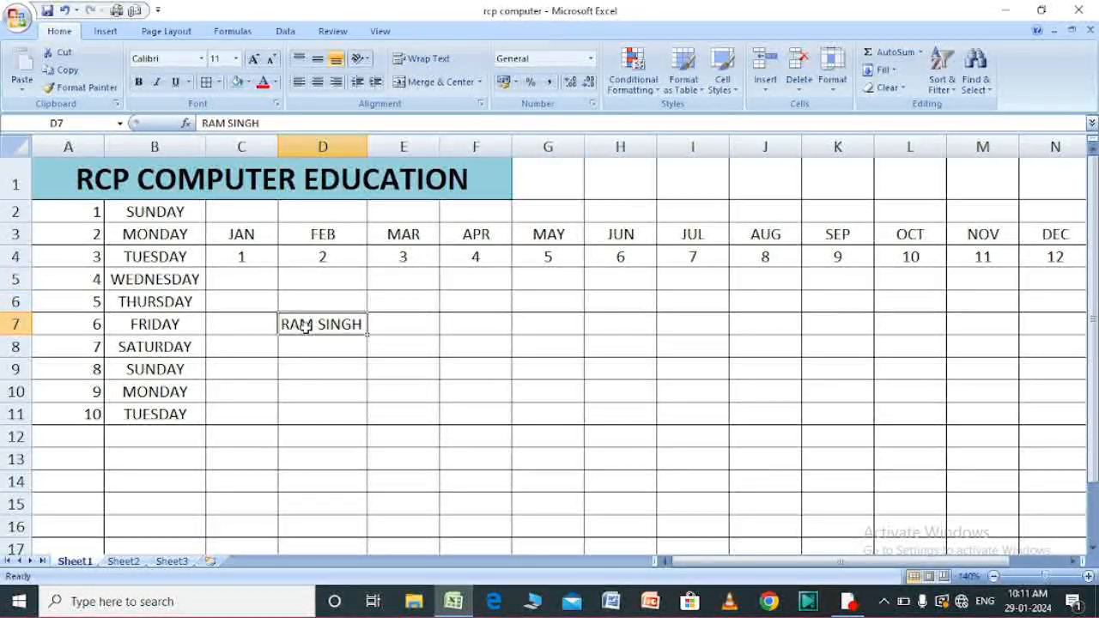
pyautogui.click(430, 327)
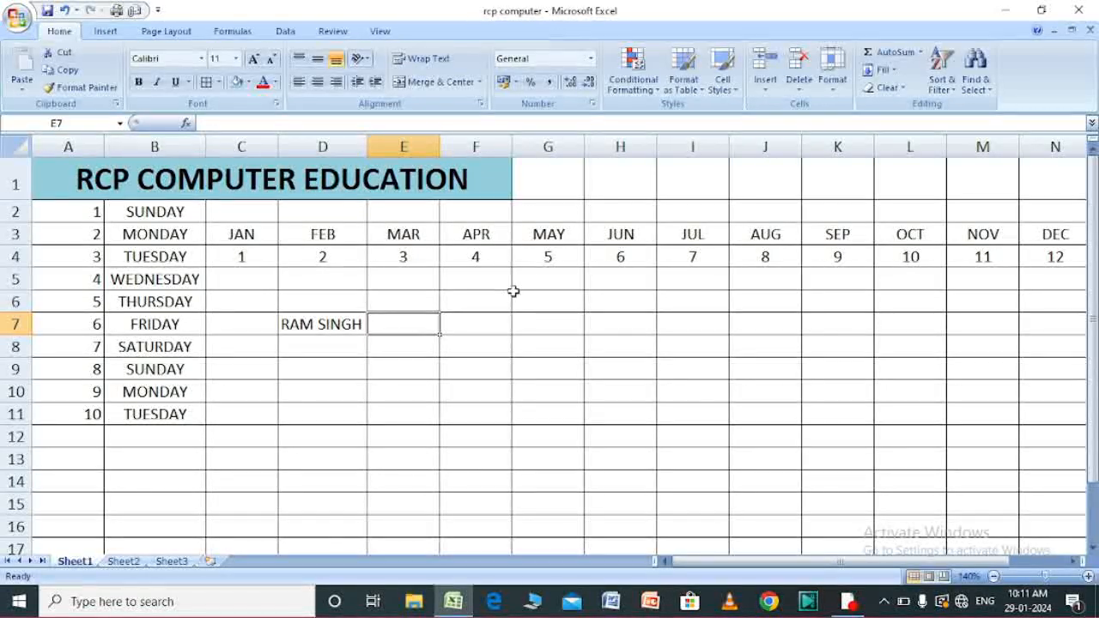
# Enter the formula =RANDBETWEEN(50,60) in cell F7
pyautogui.click(470, 327)
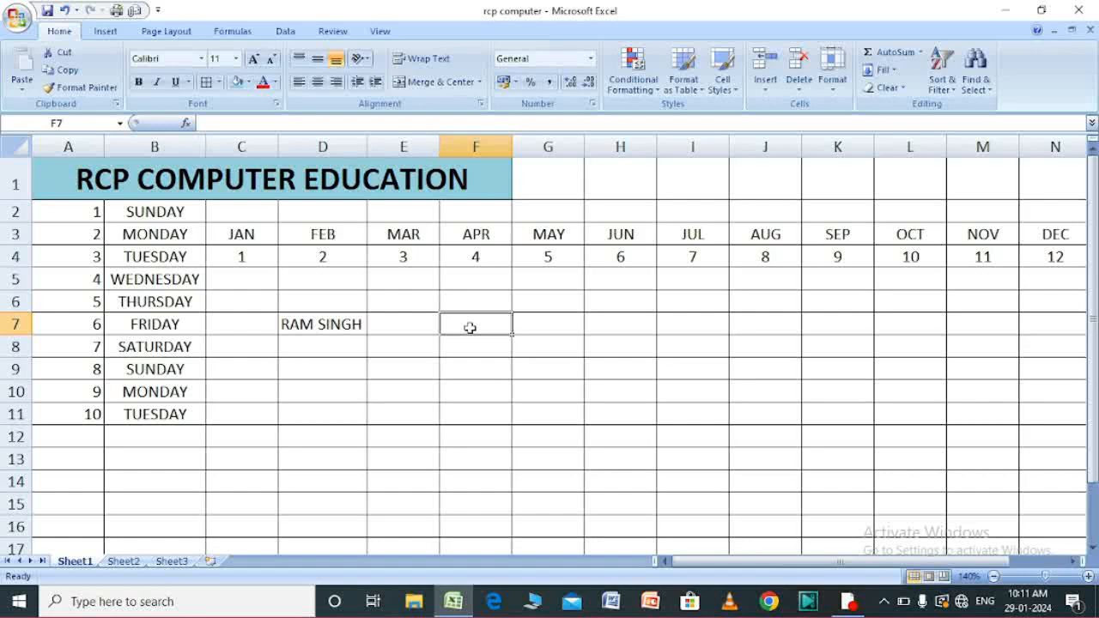
pyautogui.write('=')
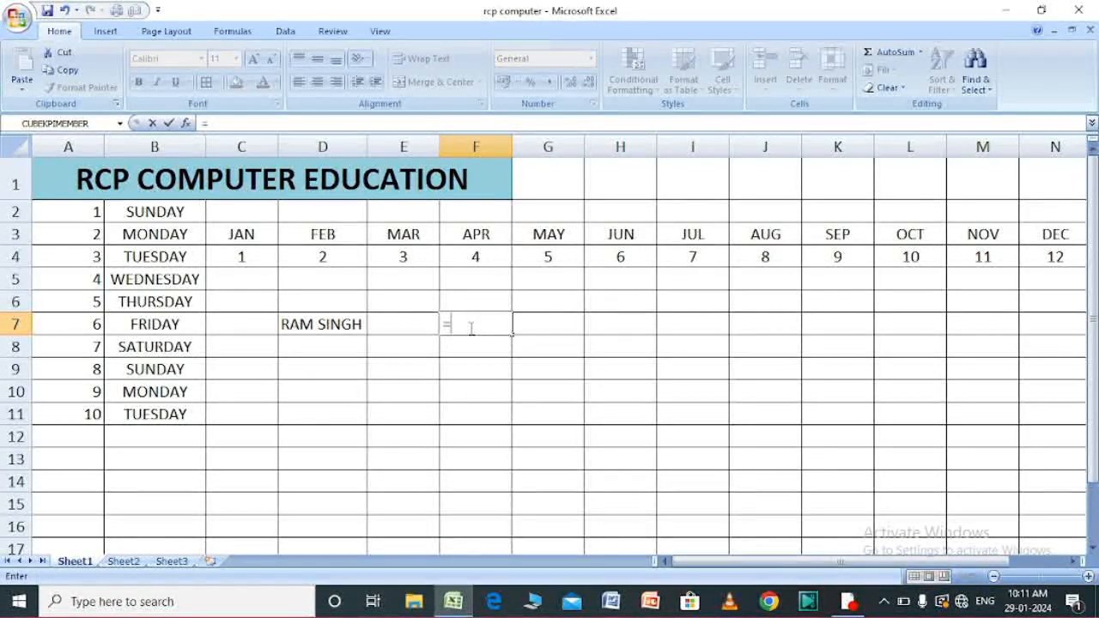
pyautogui.write('RA')
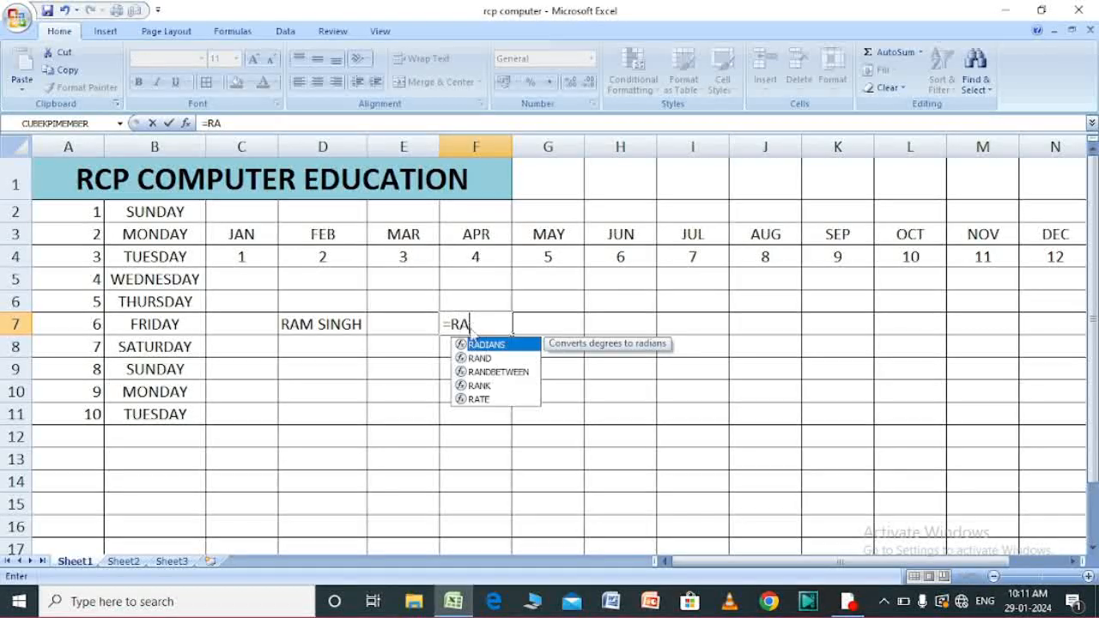
pyautogui.write('N')
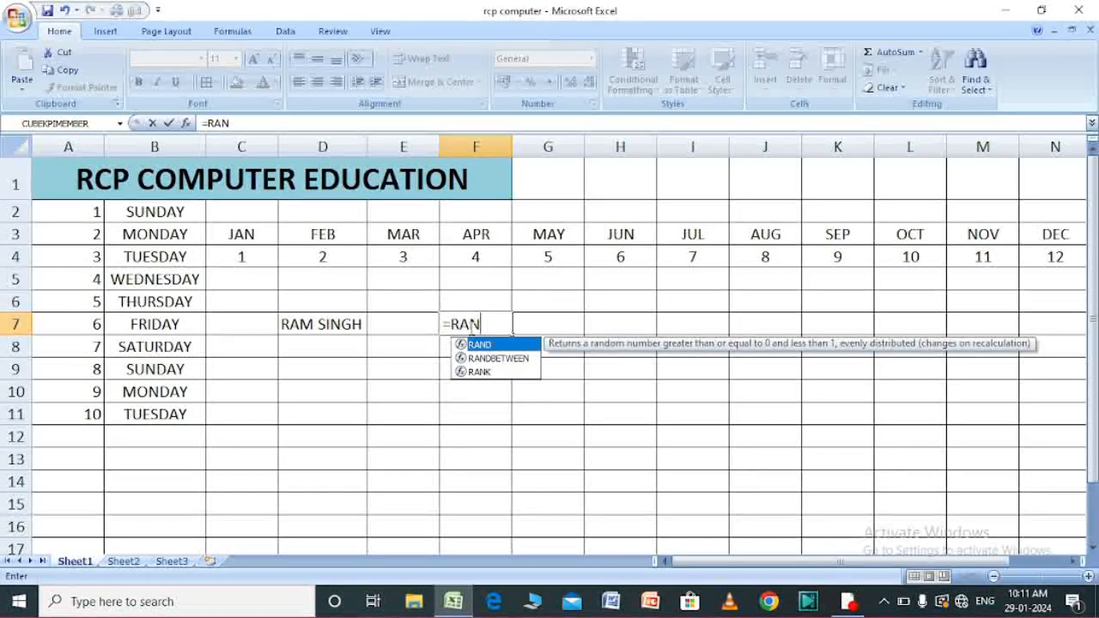
pyautogui.click(502, 360)
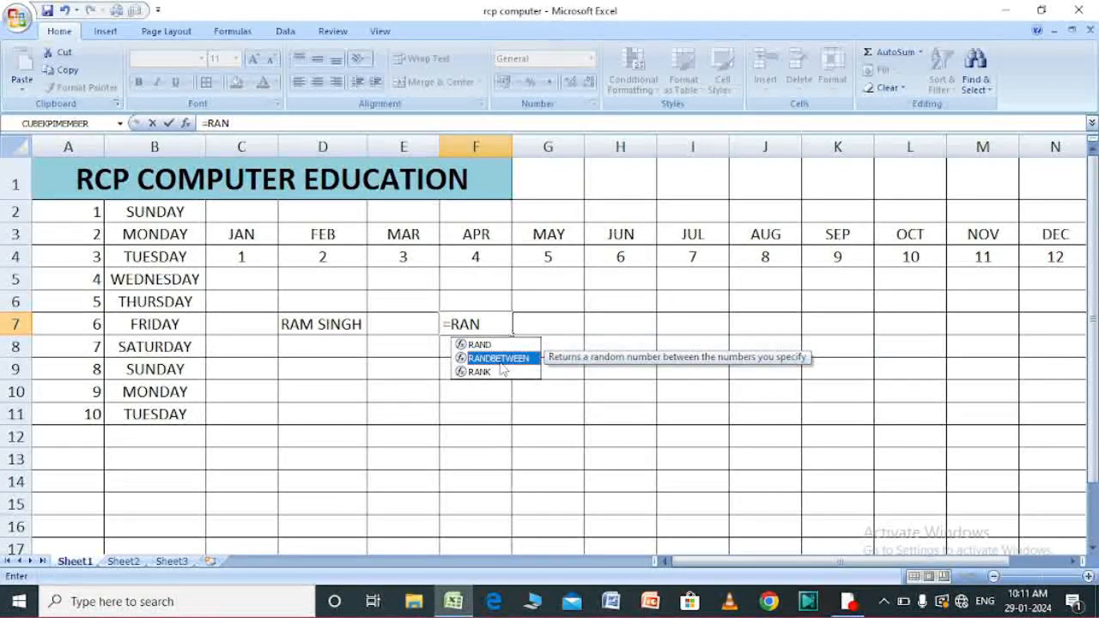
pyautogui.doubleClick(500, 359)
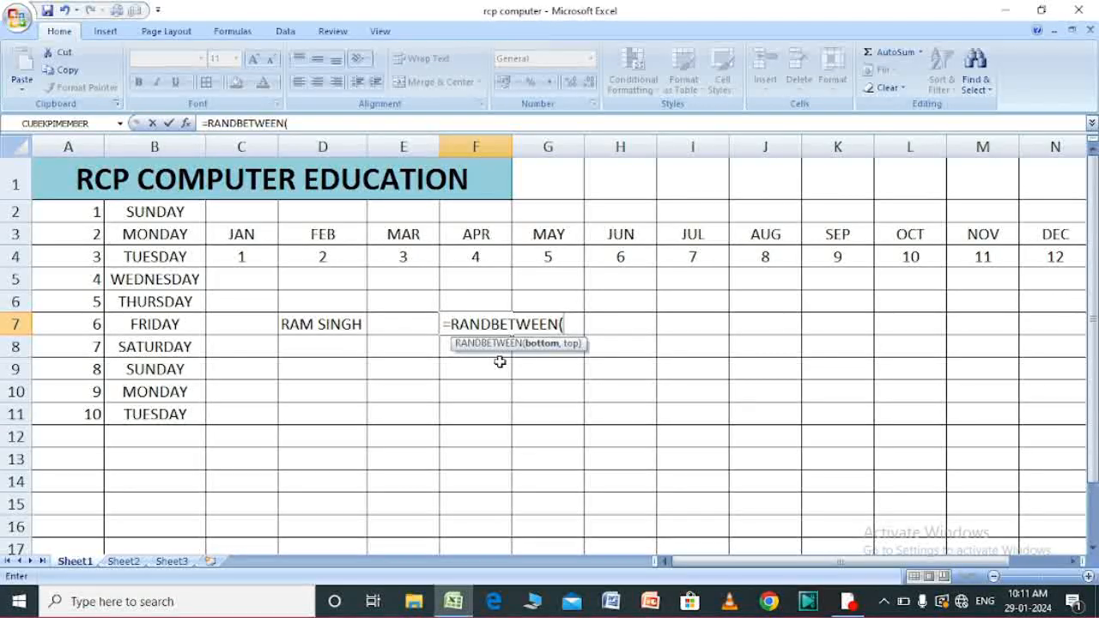
pyautogui.write('50,60')
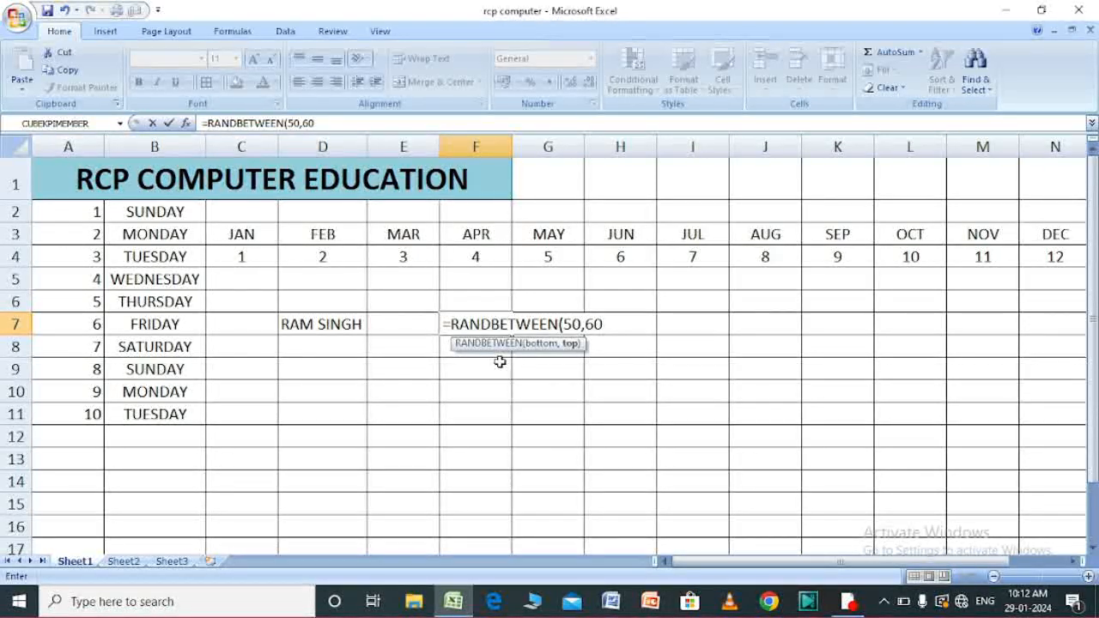
pyautogui.write(')')
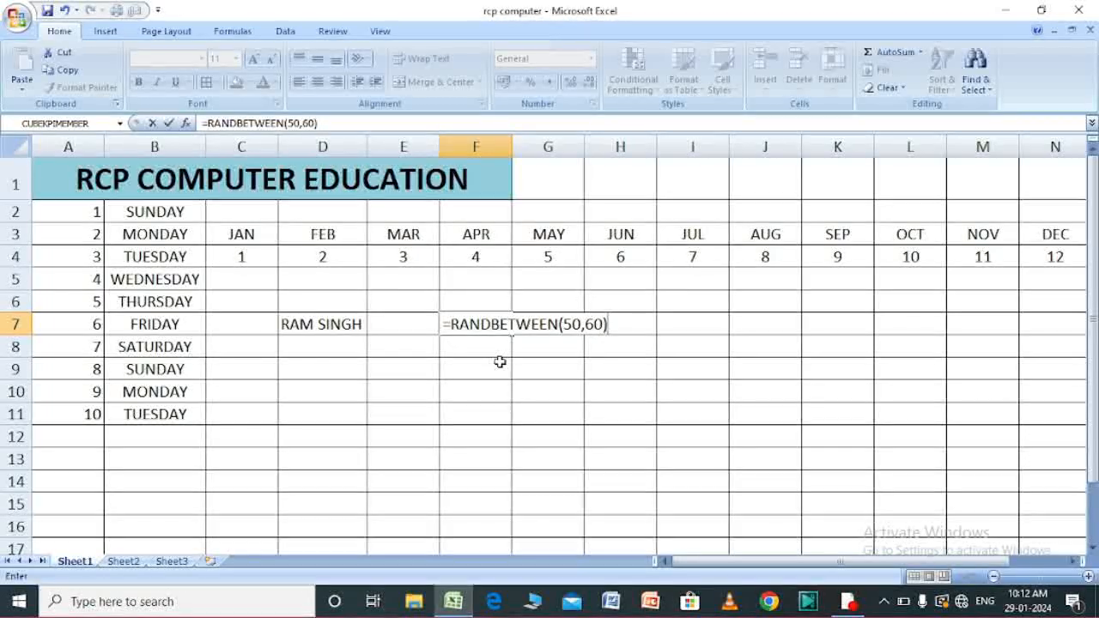
pyautogui.press('Return')
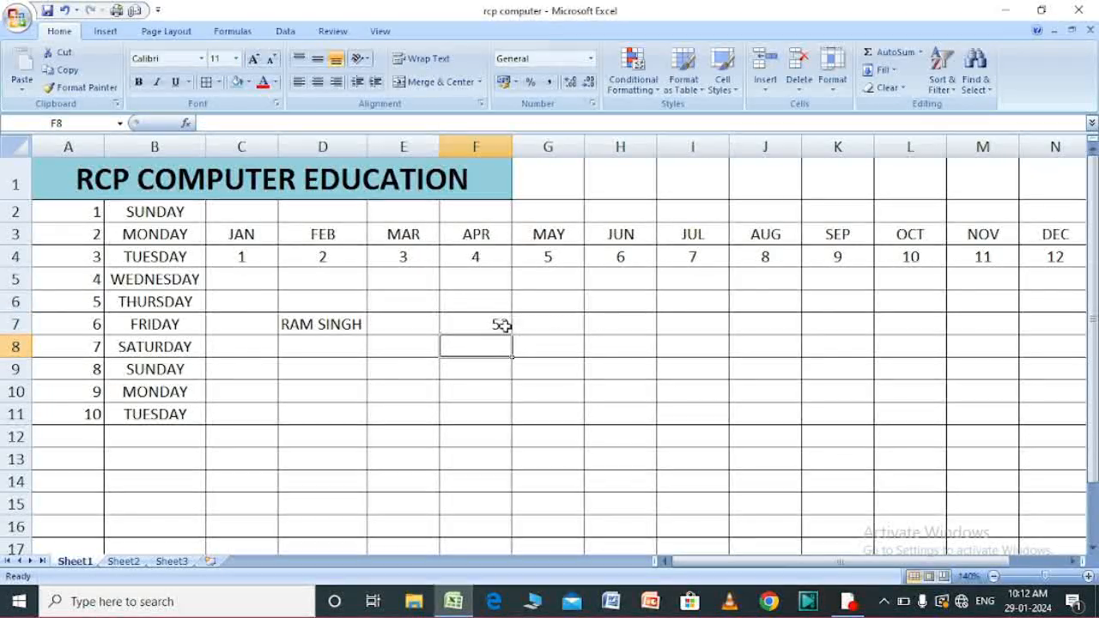
# Autofill the random-number formula from F7 across to J7 and down to row 14
pyautogui.click(501, 325)
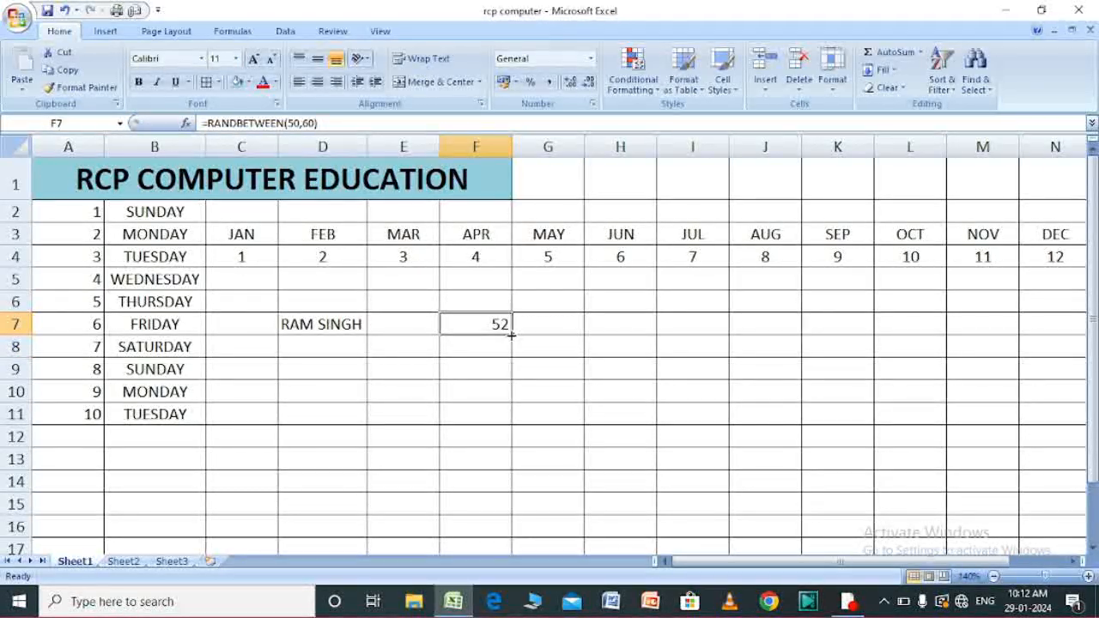
pyautogui.moveTo(510, 335); pyautogui.dragTo(806, 342)
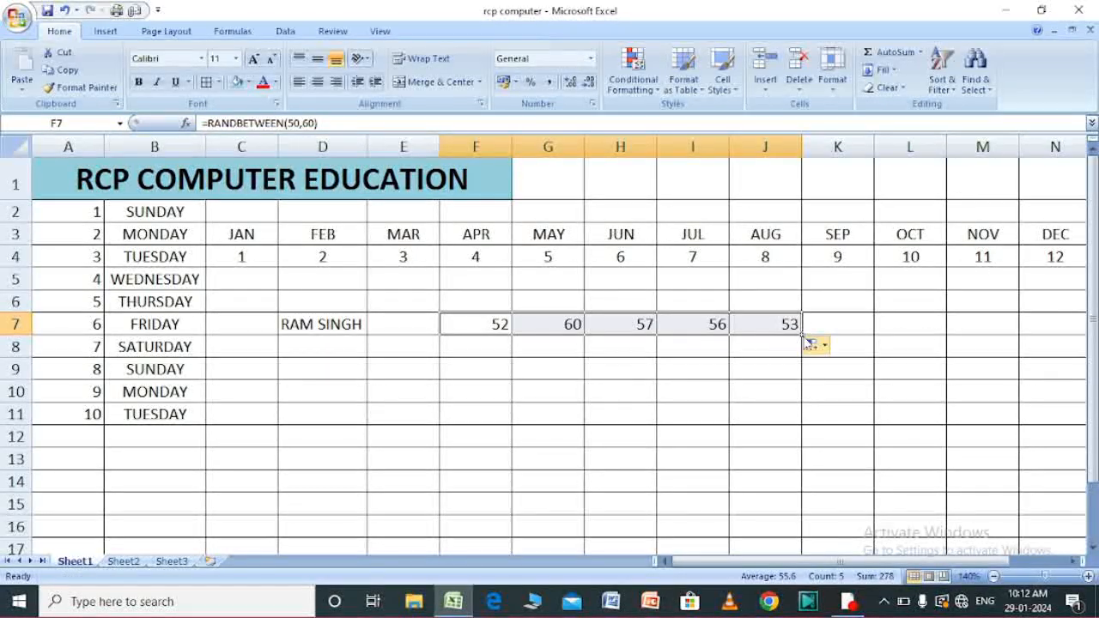
pyautogui.moveTo(803, 336); pyautogui.dragTo(806, 500)
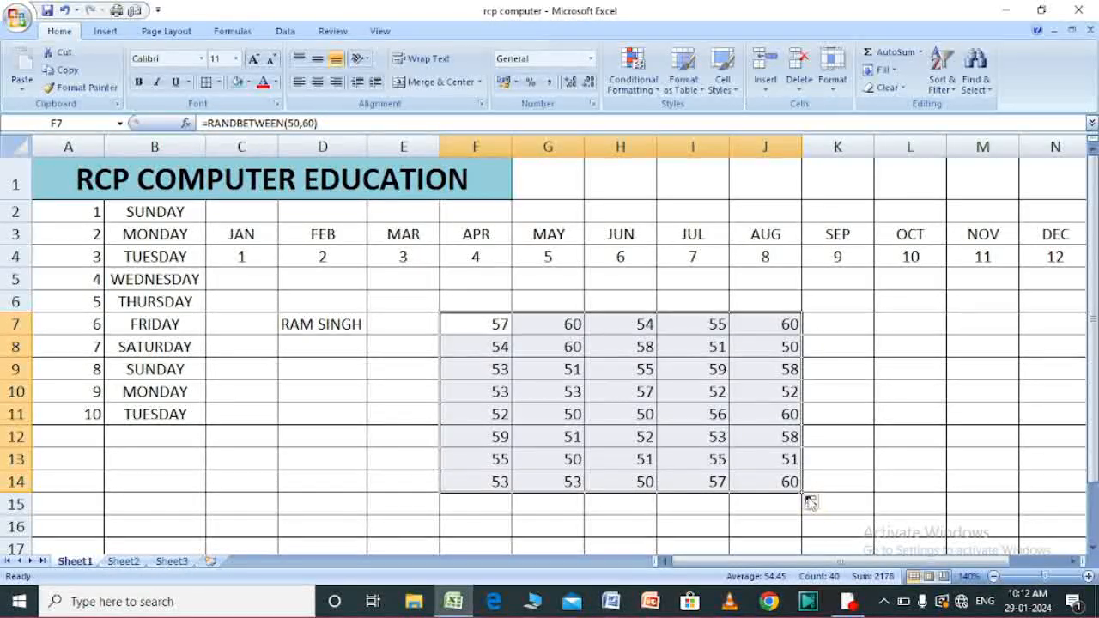
pyautogui.click(911, 408)
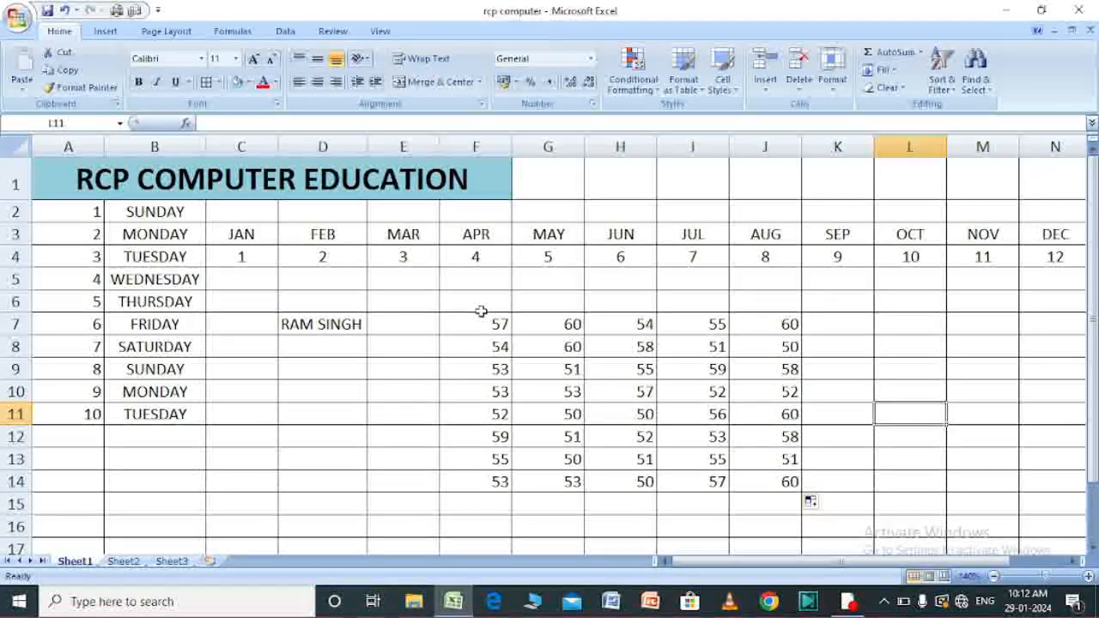
# Make the random numbers in F7:J14 bold
pyautogui.moveTo(481, 321); pyautogui.dragTo(769, 477)
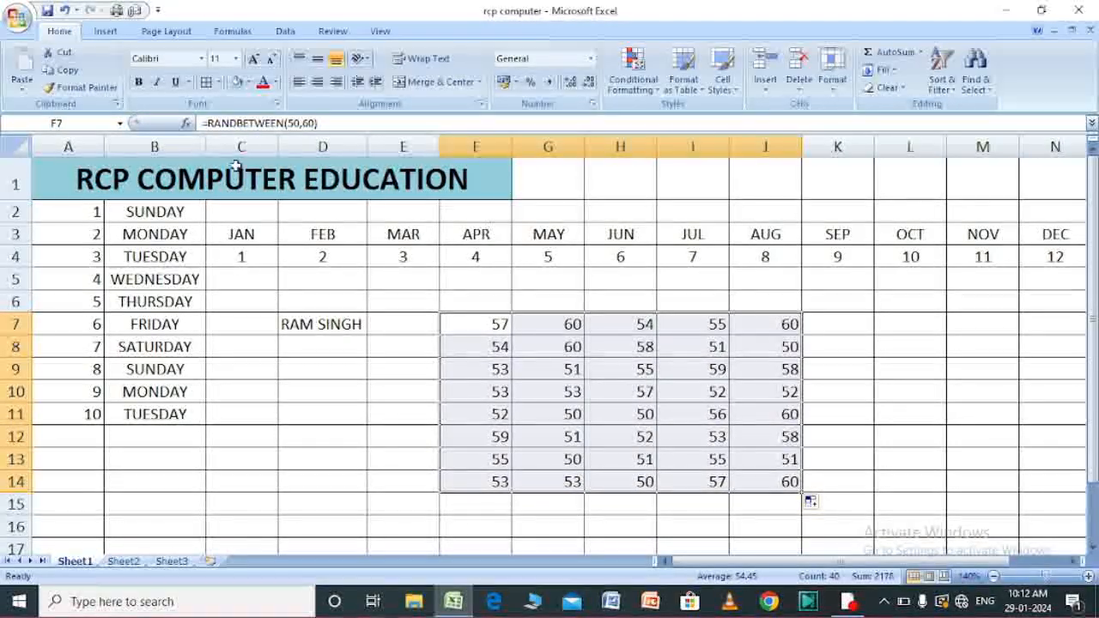
pyautogui.click(138, 82)
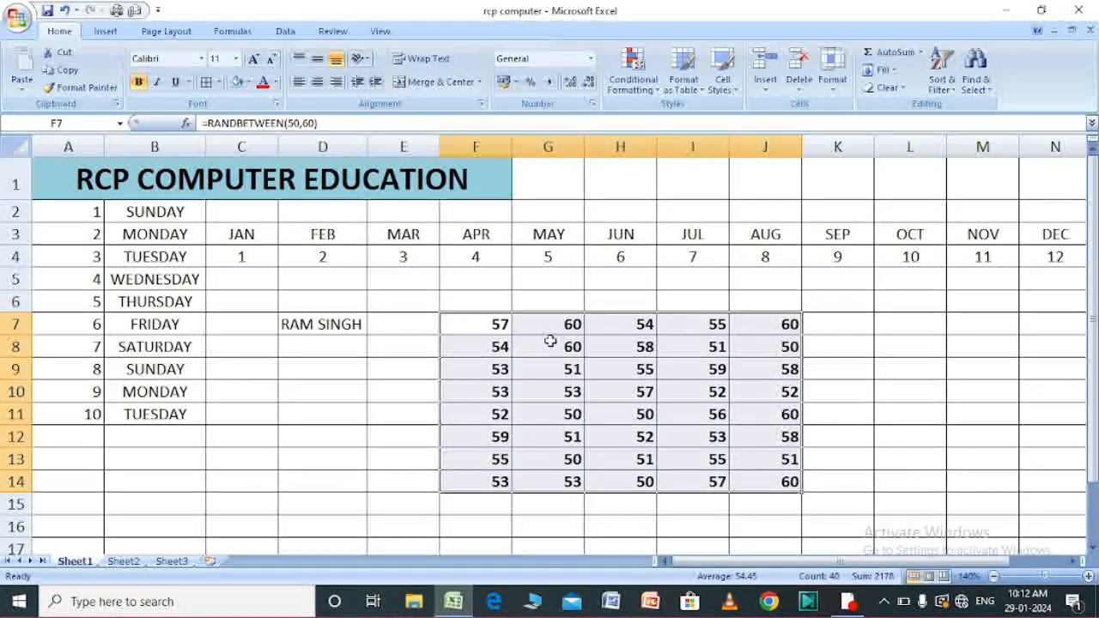
pyautogui.click(314, 365)
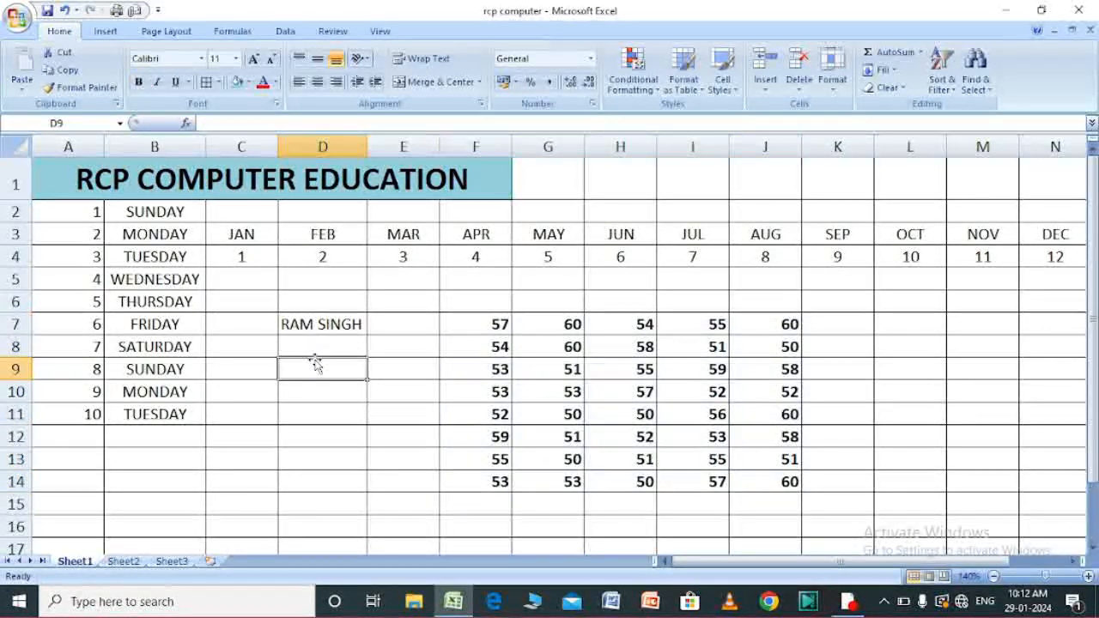
# Try a green fill on the random numbers in F7:J14, and set the range back to No Fill
pyautogui.click(473, 323)
pyautogui.moveTo(540, 452); pyautogui.dragTo(756, 483)
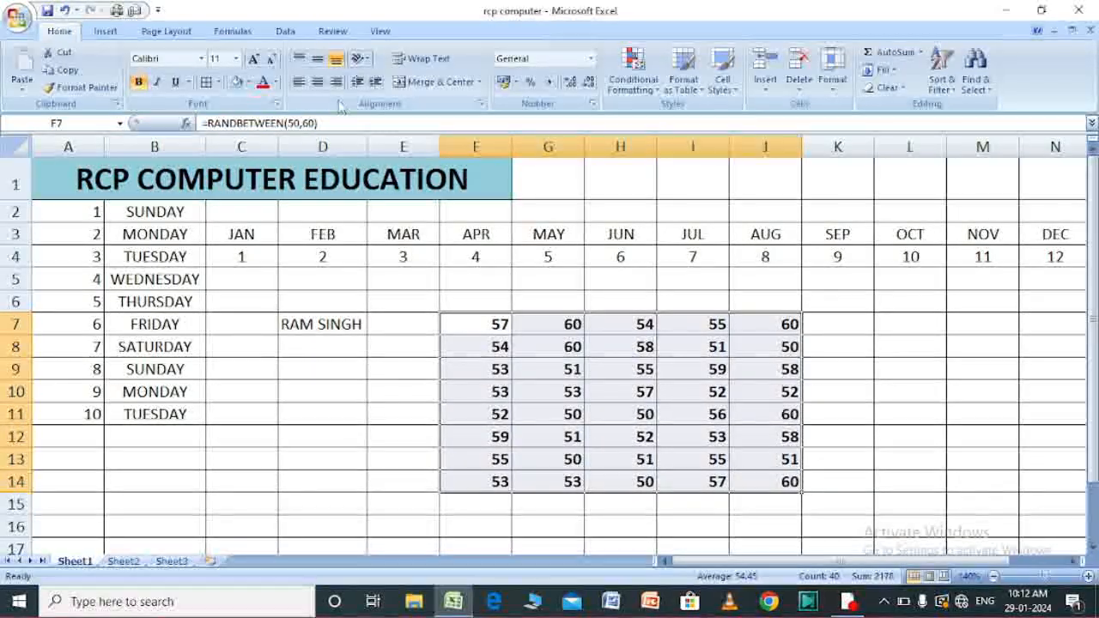
pyautogui.click(247, 83)
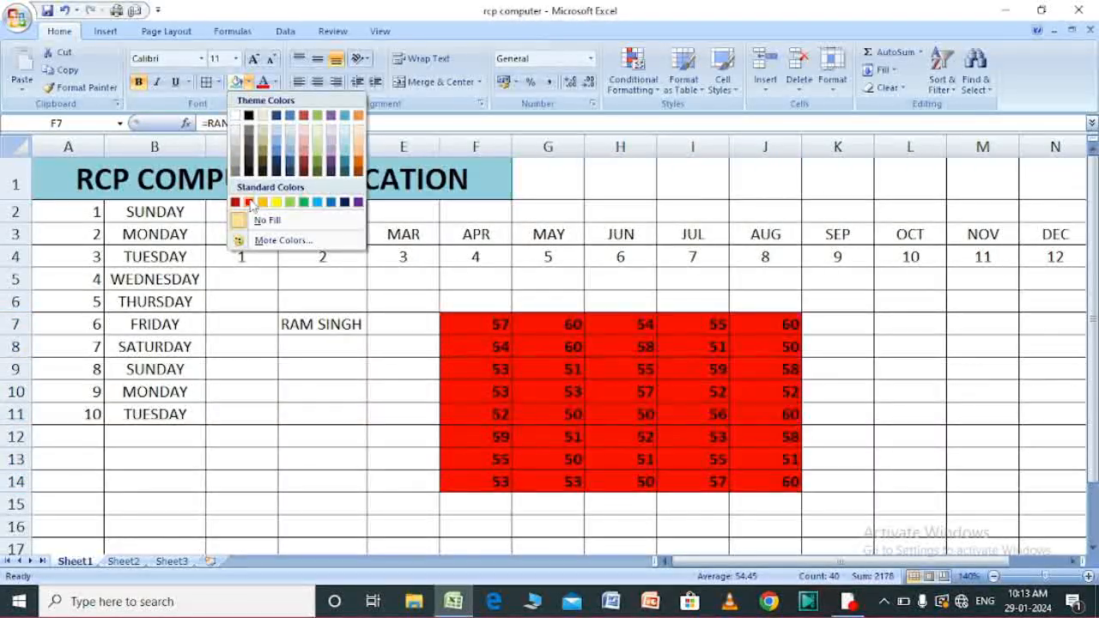
pyautogui.click(303, 202)
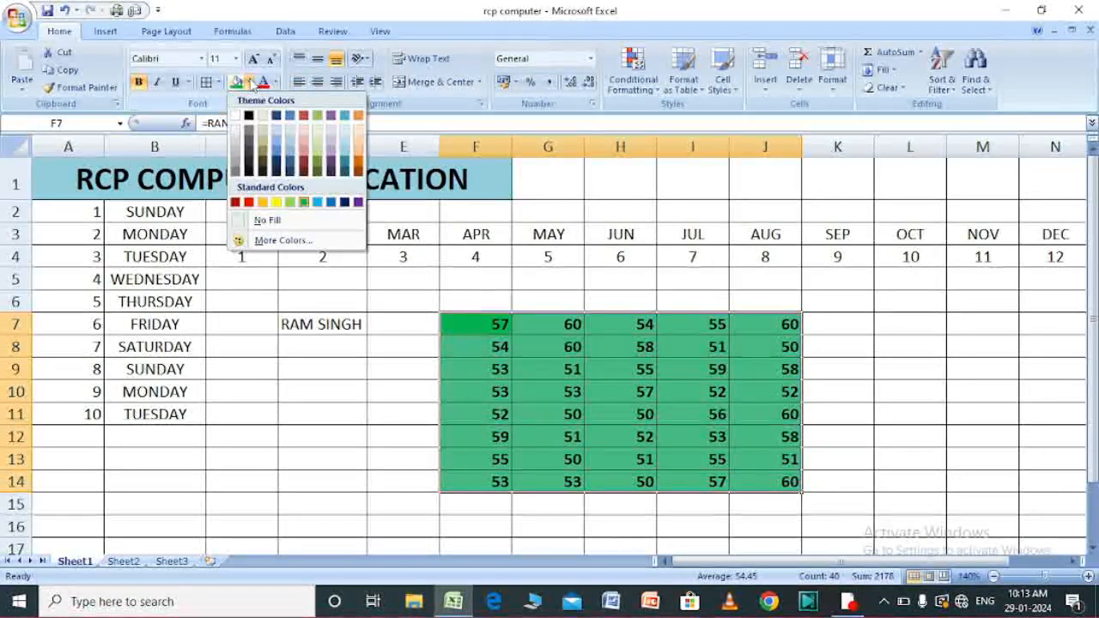
pyautogui.click(241, 223)
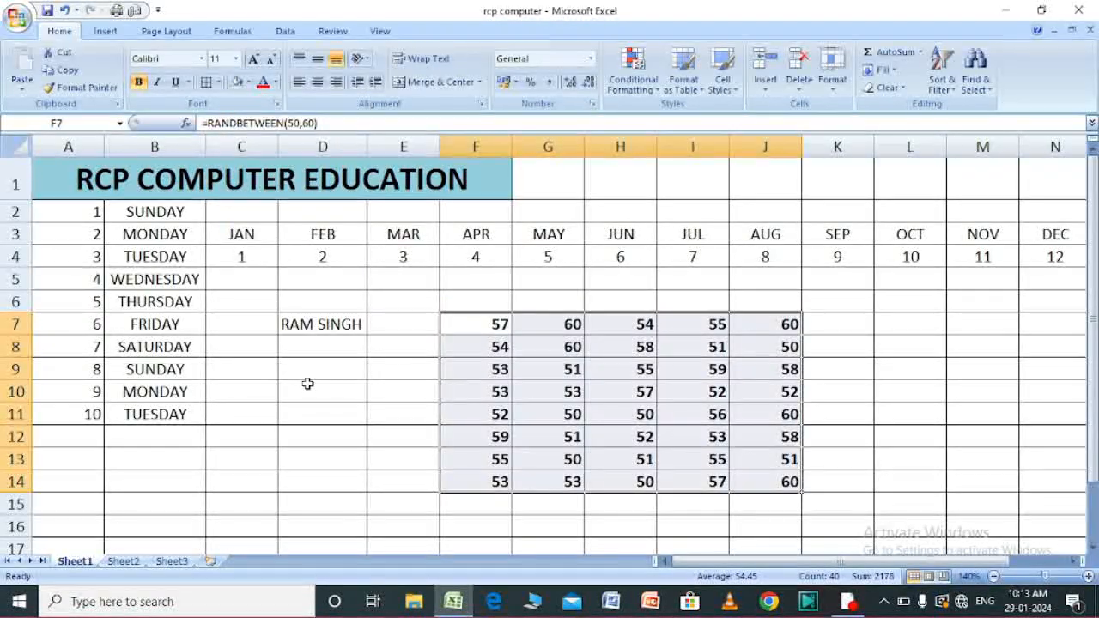
pyautogui.click(337, 440)
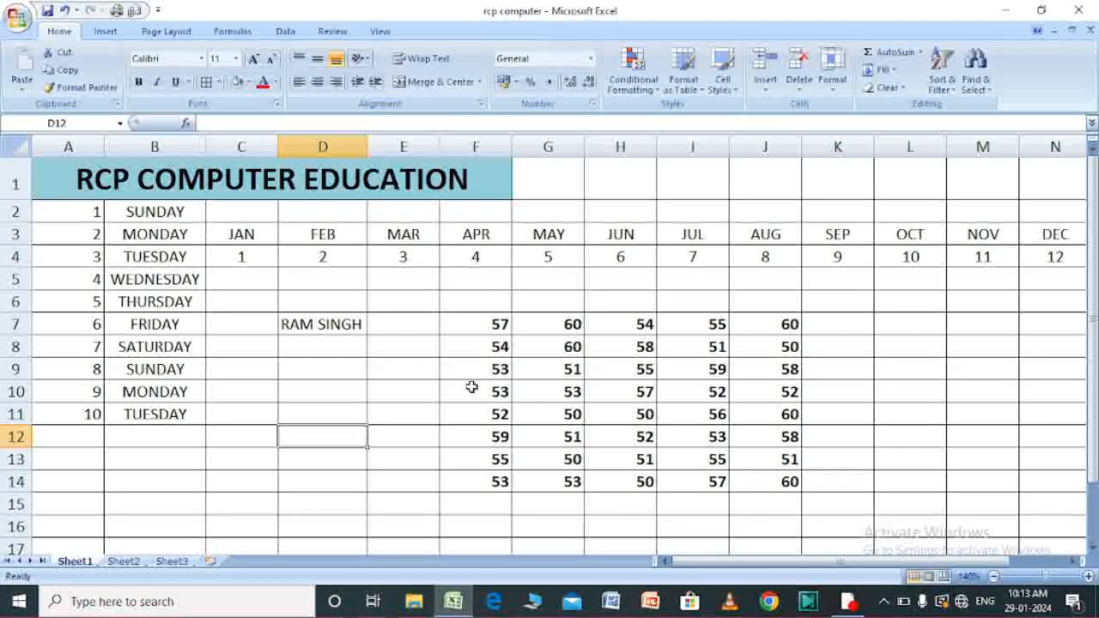
# Set the font color of the random numbers in F7:J7 to red
pyautogui.moveTo(526, 452); pyautogui.dragTo(781, 317)
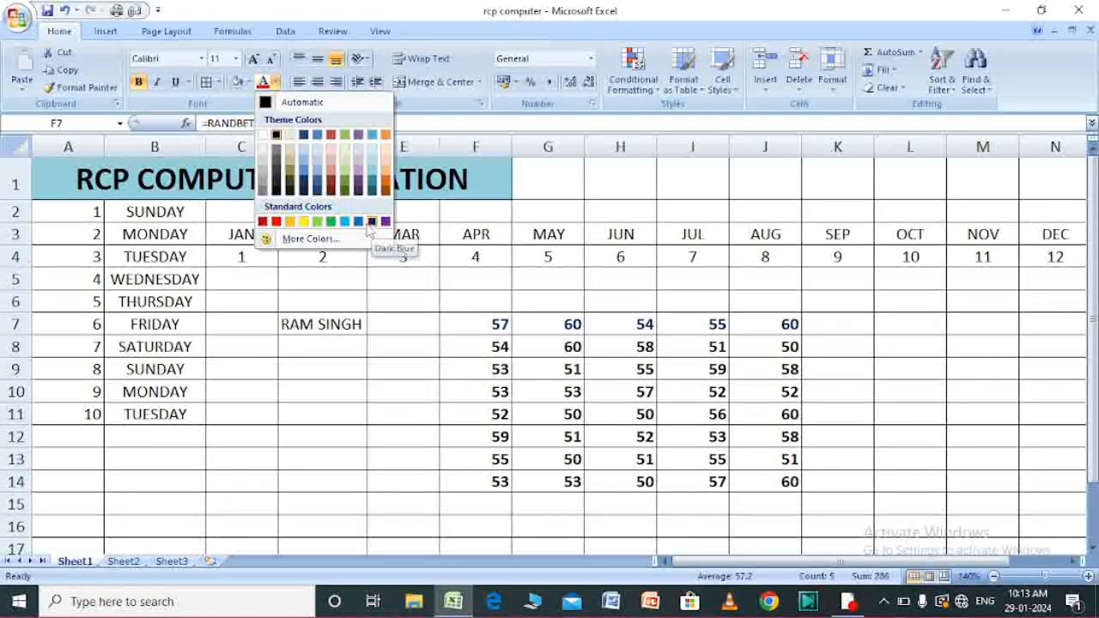
pyautogui.click(272, 221)
pyautogui.click(323, 430)
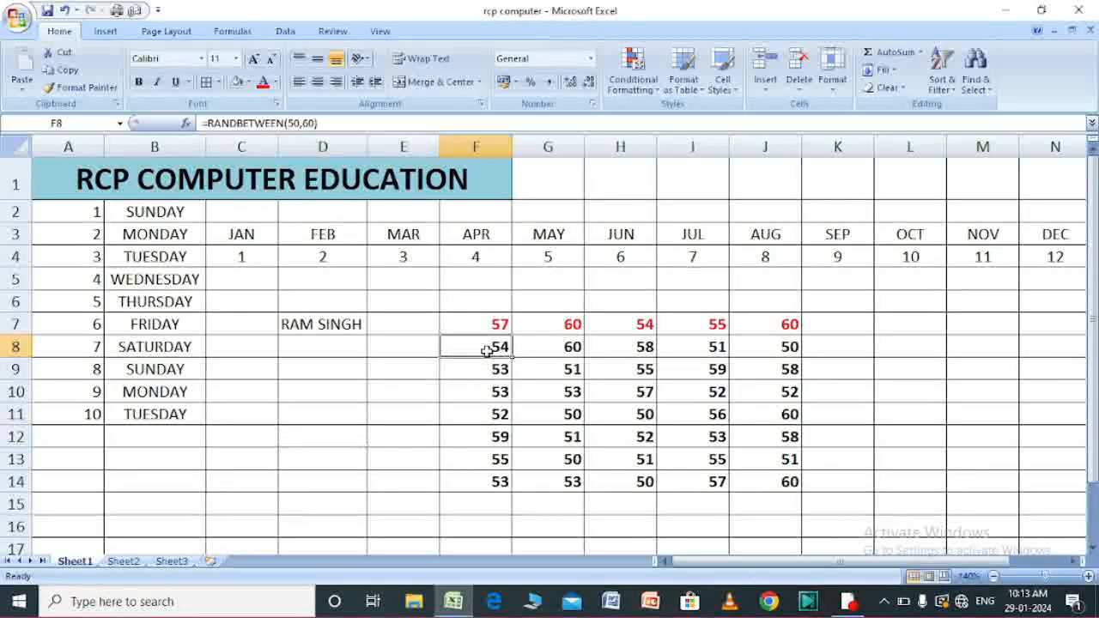
# Fill the number cells F8:J14 with a light aqua theme color
pyautogui.moveTo(528, 477); pyautogui.dragTo(783, 468)
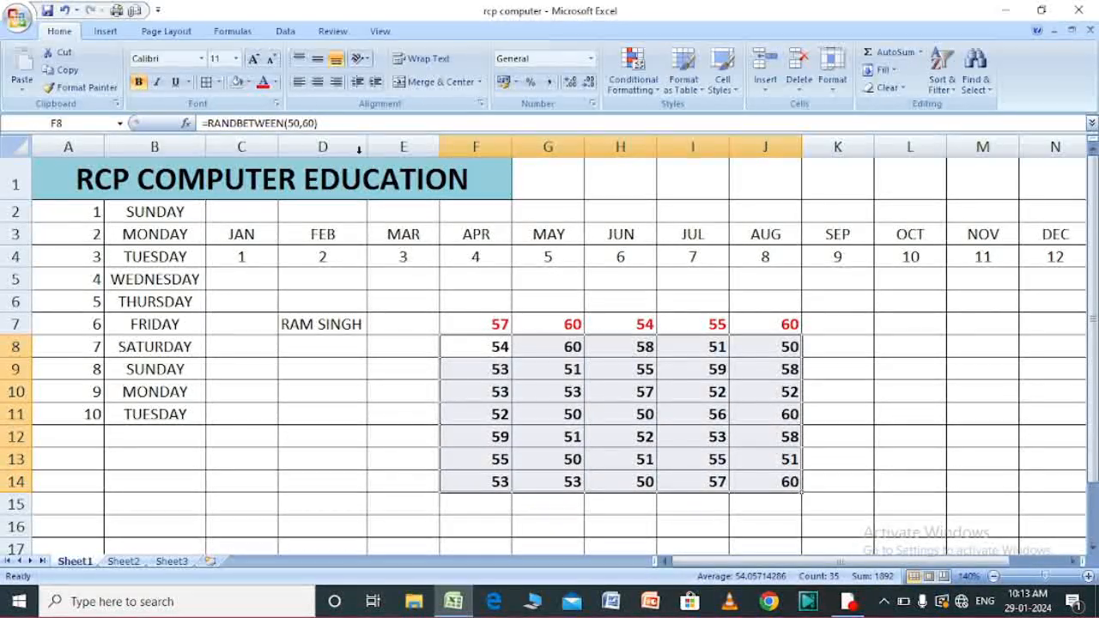
pyautogui.click(248, 82)
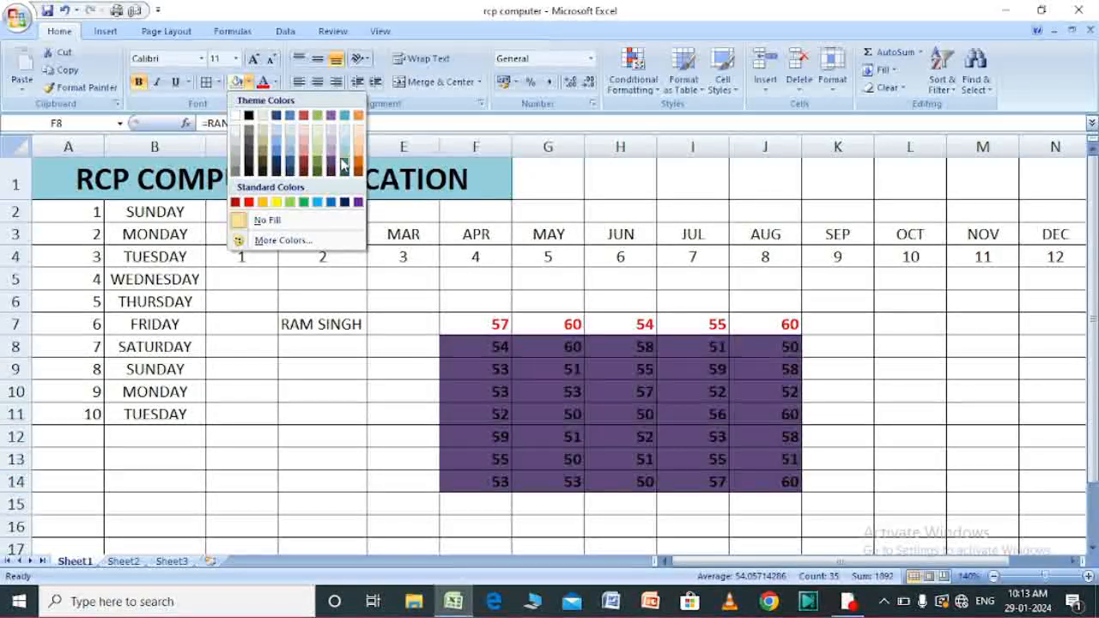
pyautogui.click(344, 151)
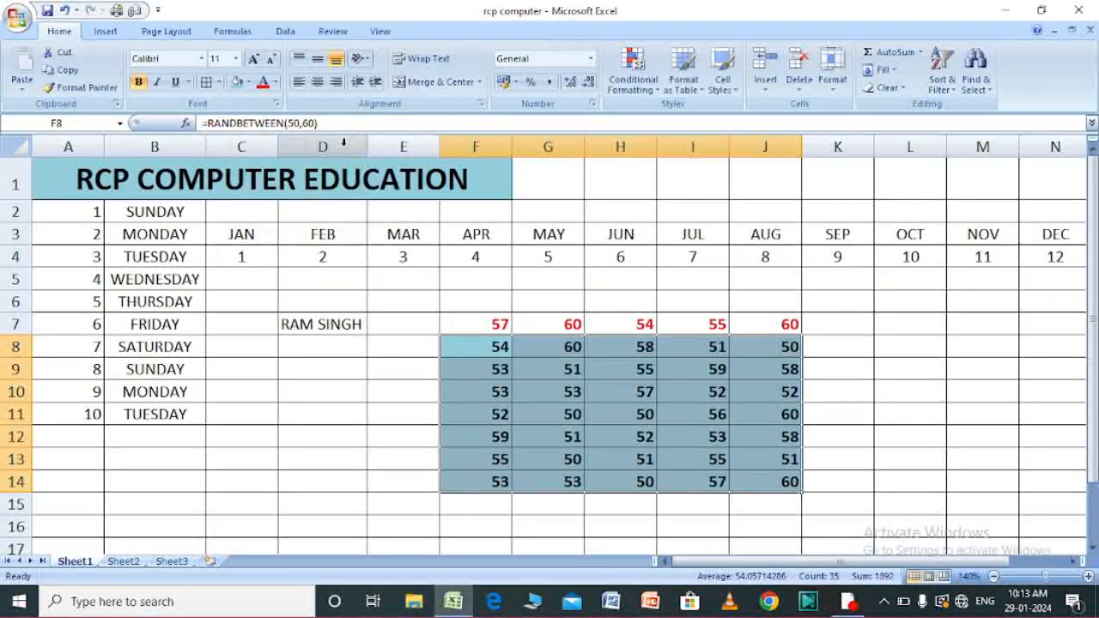
pyautogui.click(336, 451)
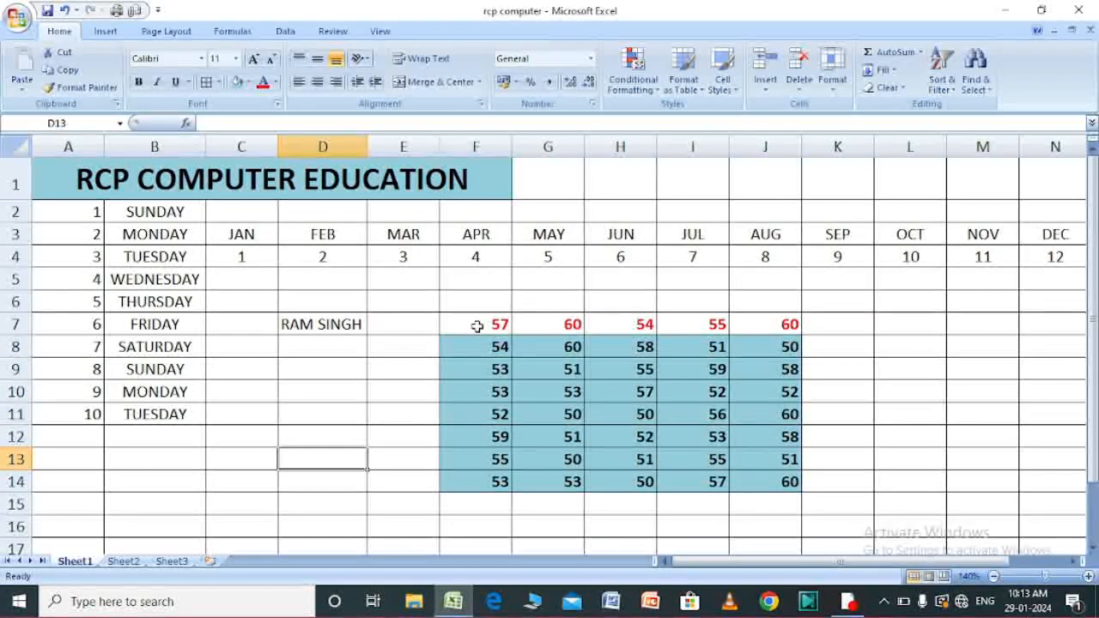
# Fill the first row of random numbers, F7:J7, with yellow
pyautogui.moveTo(477, 326); pyautogui.dragTo(647, 344)
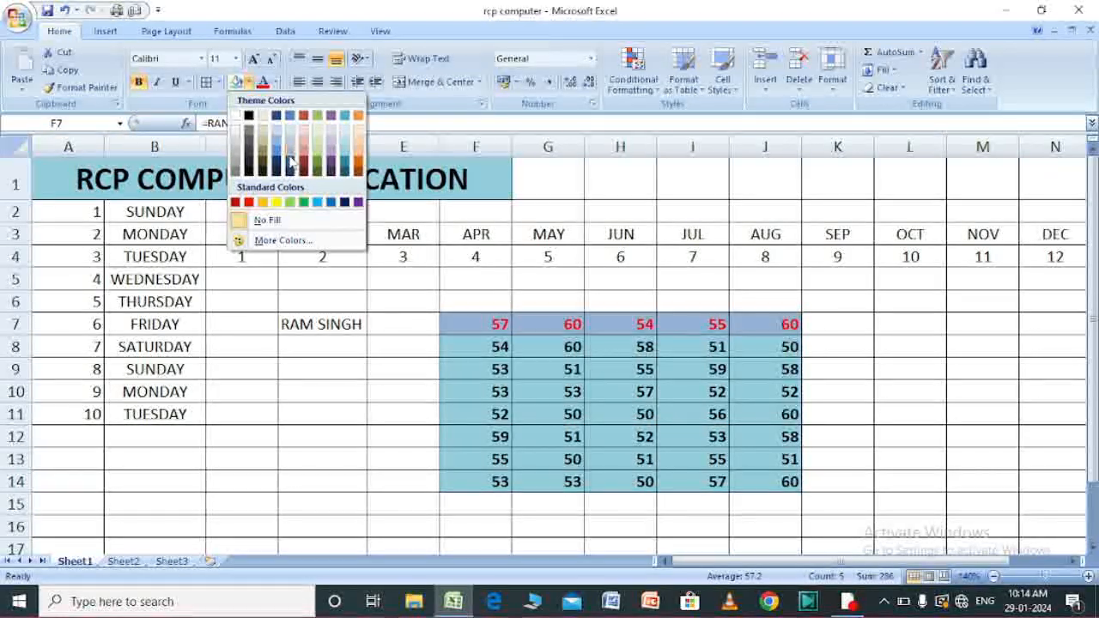
pyautogui.click(277, 203)
pyautogui.click(325, 431)
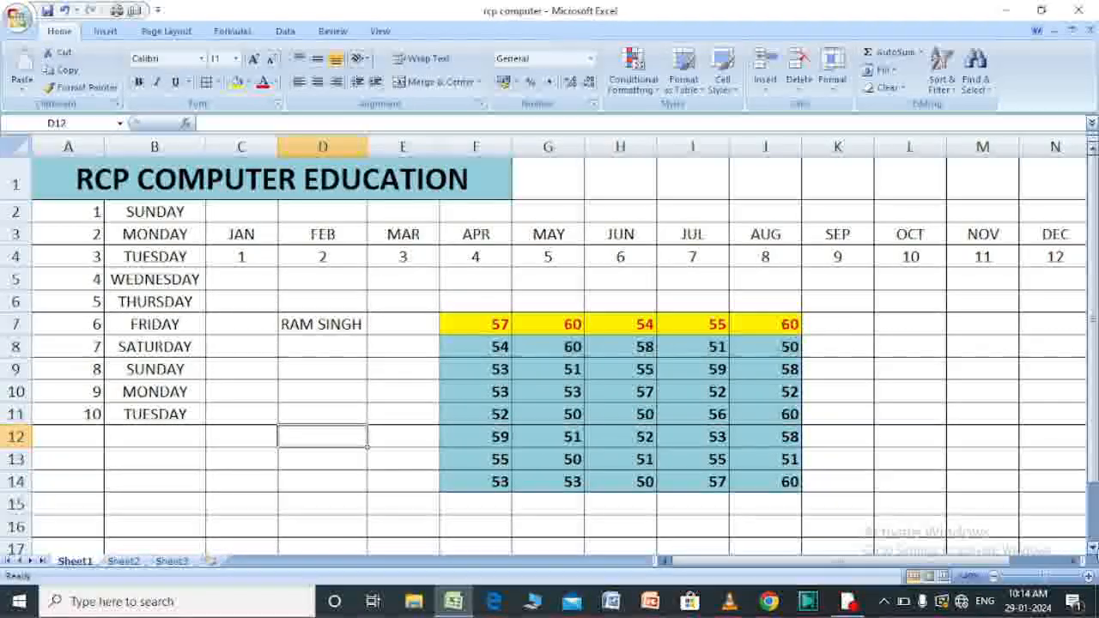
# Enter 5 in C19 and 10 in C20, and autofill the series down to C28
pyautogui.scroll(-5, 681, 378)
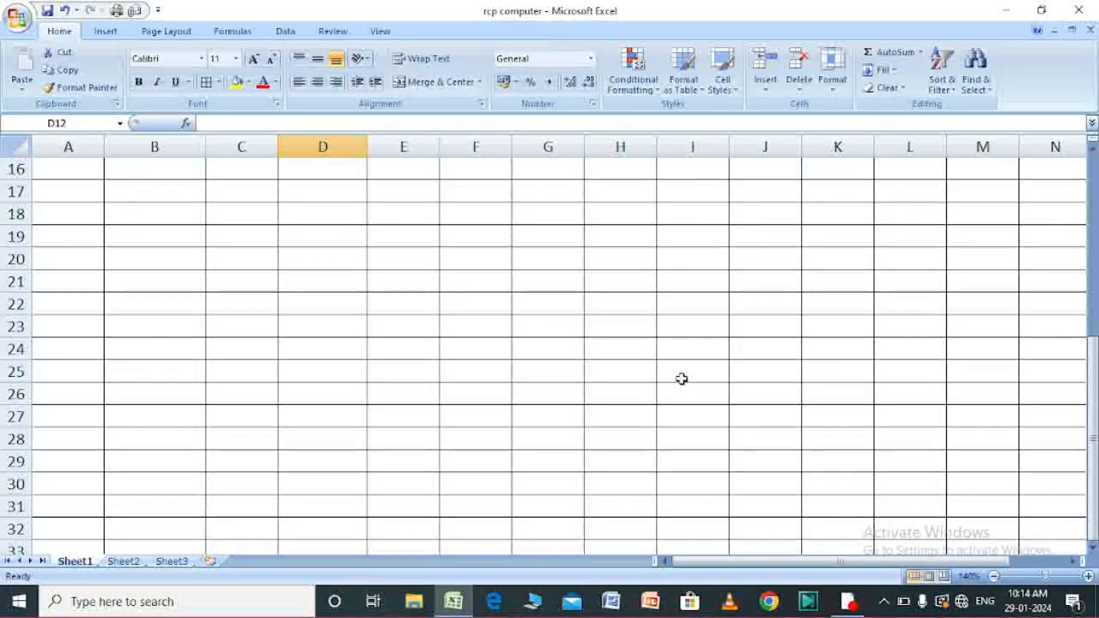
pyautogui.click(233, 234)
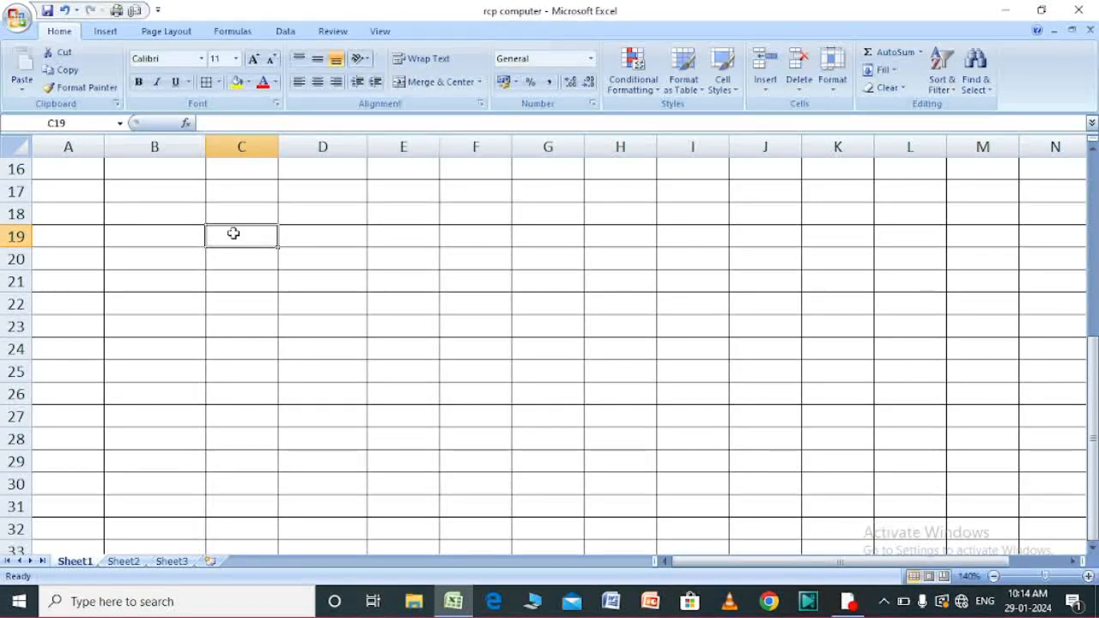
pyautogui.write('5')
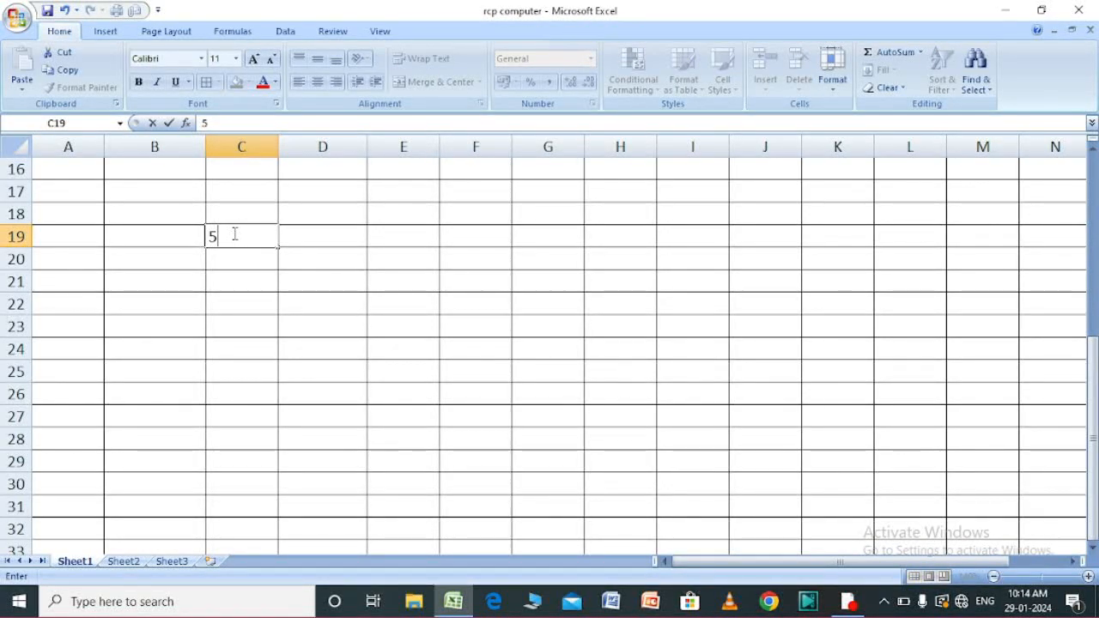
pyautogui.press('Return')
pyautogui.write('10')
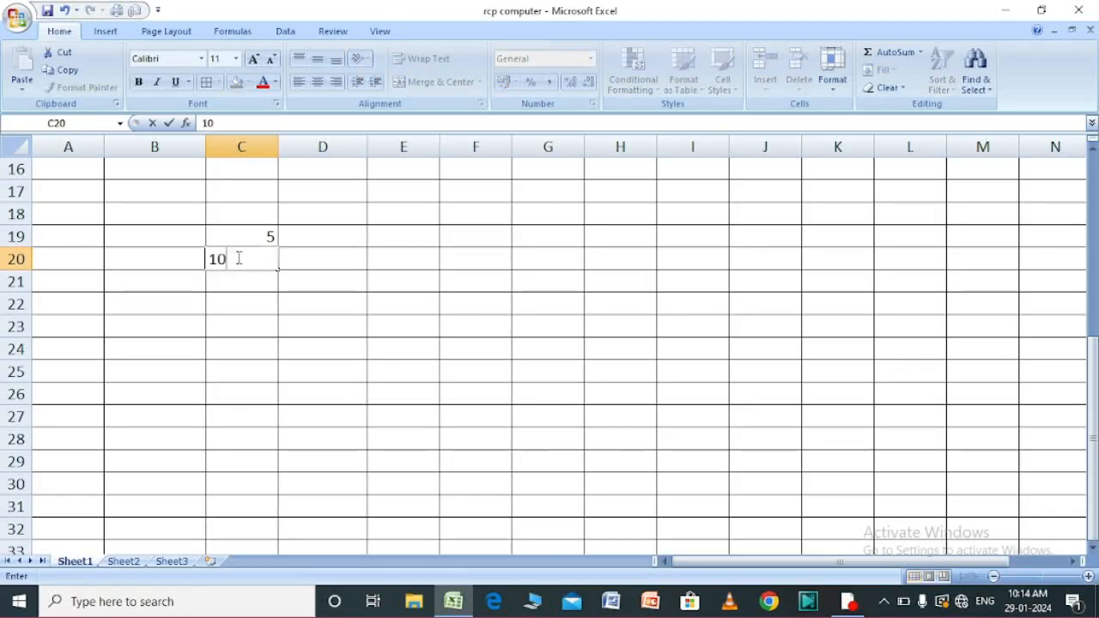
pyautogui.click(309, 303)
pyautogui.moveTo(257, 237); pyautogui.dragTo(289, 449)
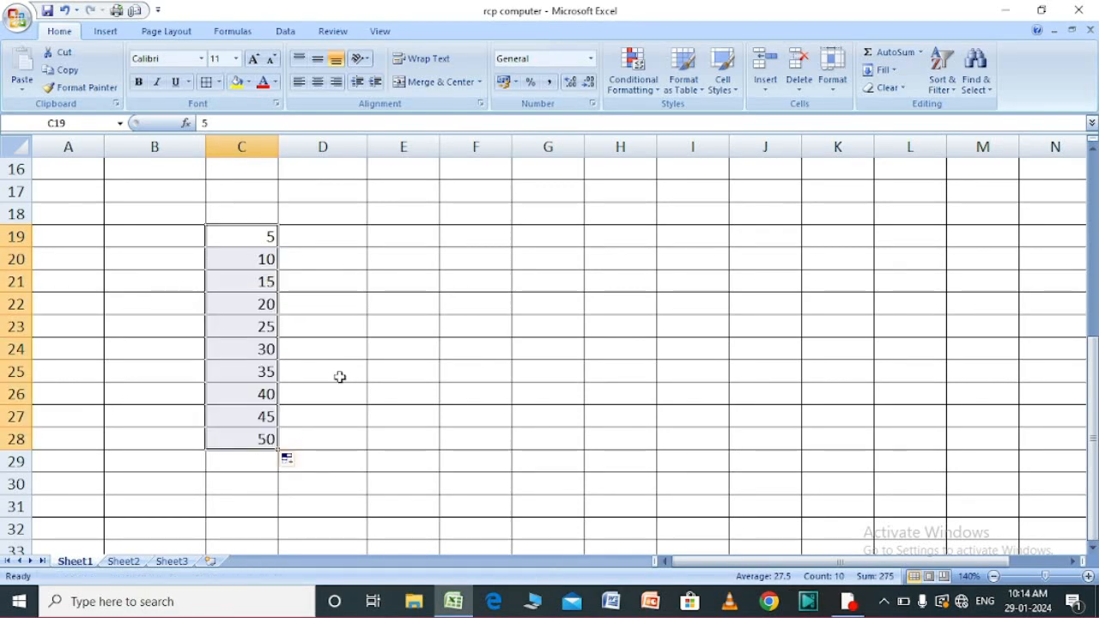
pyautogui.click(339, 376)
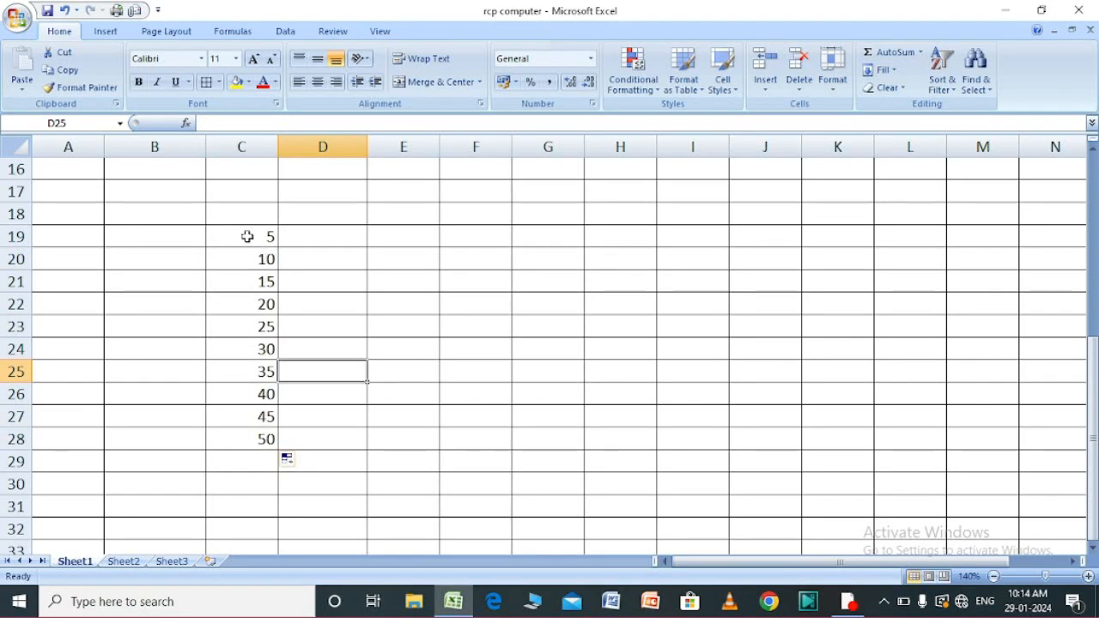
# Enter 6 in cell D19 and 12 in cell D20
pyautogui.click(307, 233)
pyautogui.write('6')
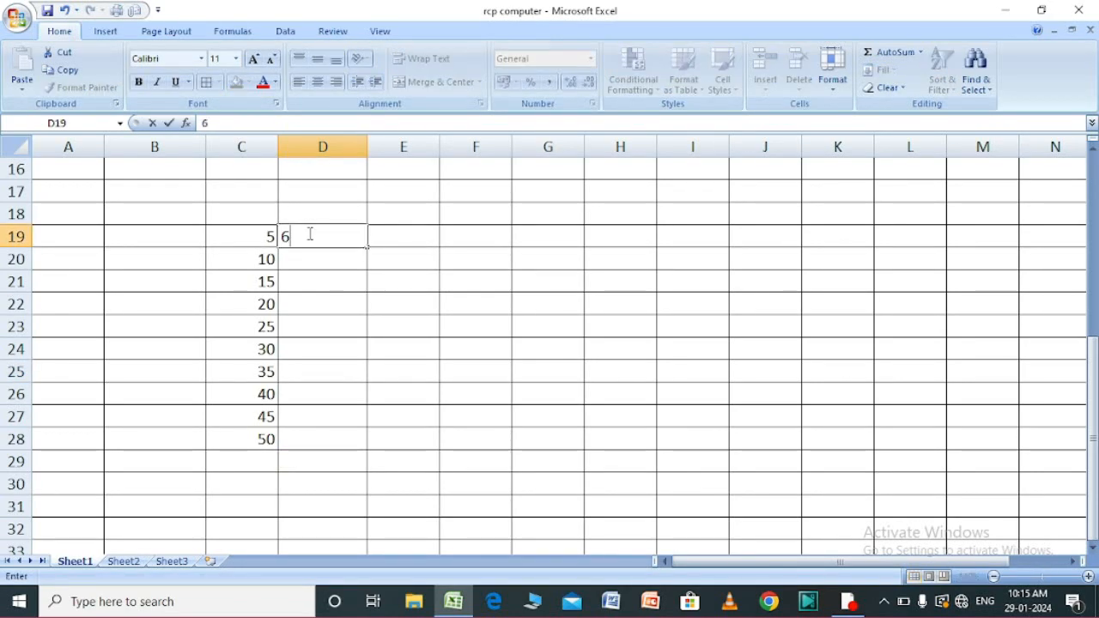
pyautogui.click(309, 265)
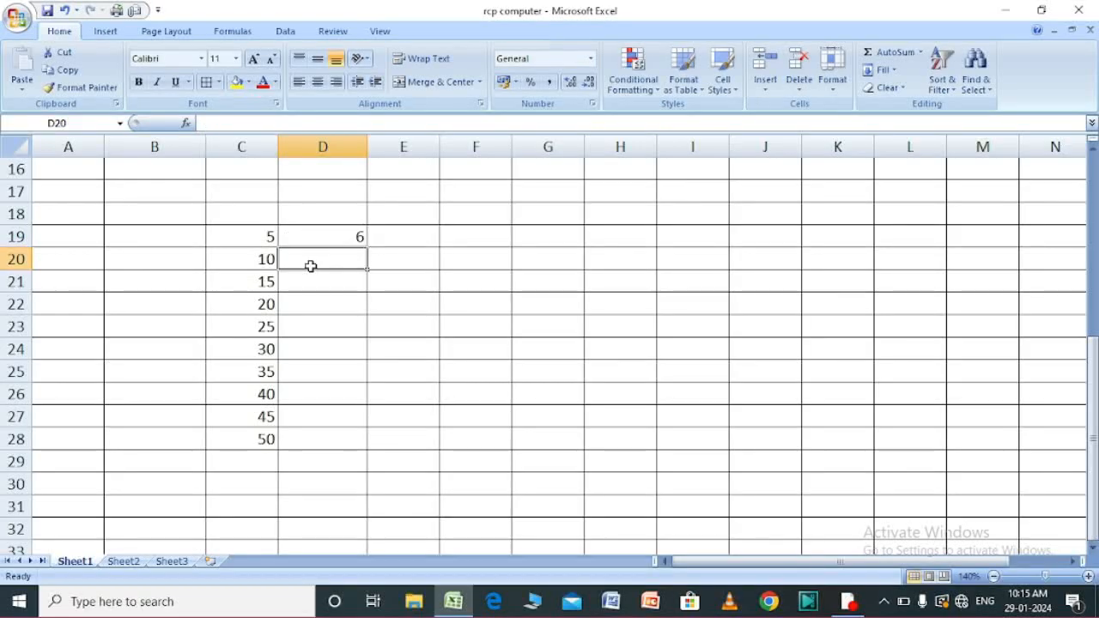
pyautogui.write('12')
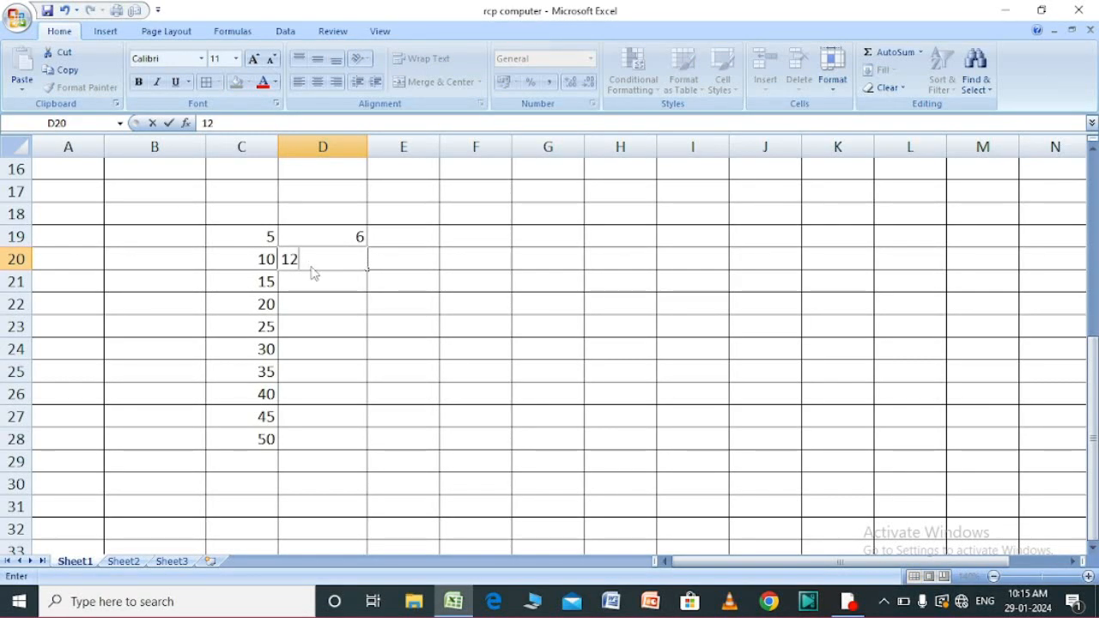
# Autofill the C19:D20 pattern across to column H and down to row 28 to build the multiplication tables
pyautogui.click(270, 237)
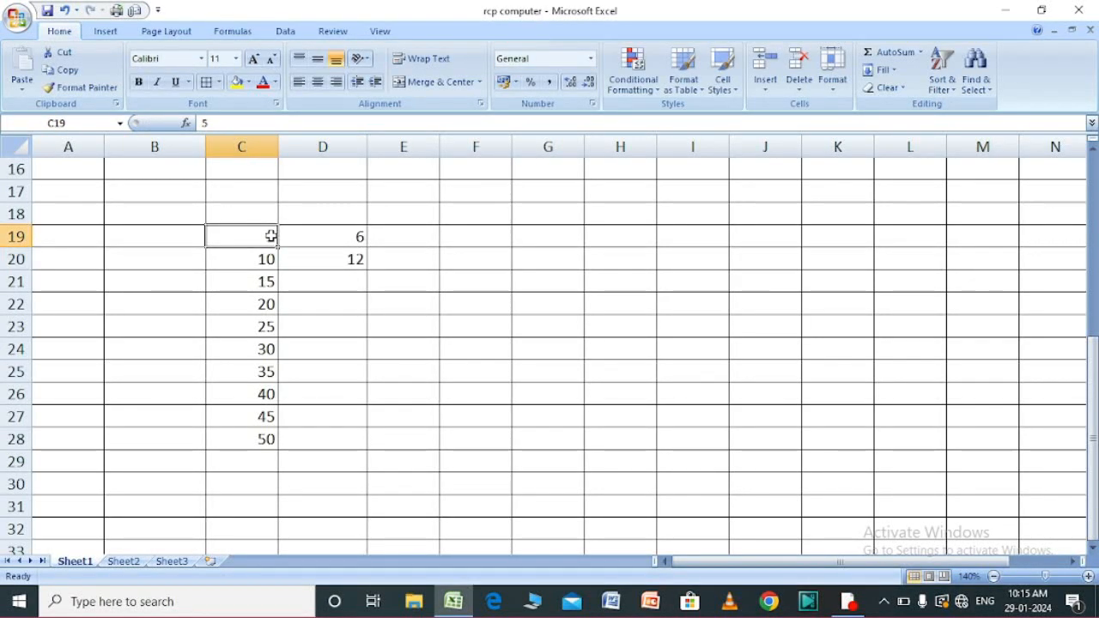
pyautogui.moveTo(271, 236); pyautogui.dragTo(683, 352)
pyautogui.moveTo(687, 427); pyautogui.dragTo(685, 443)
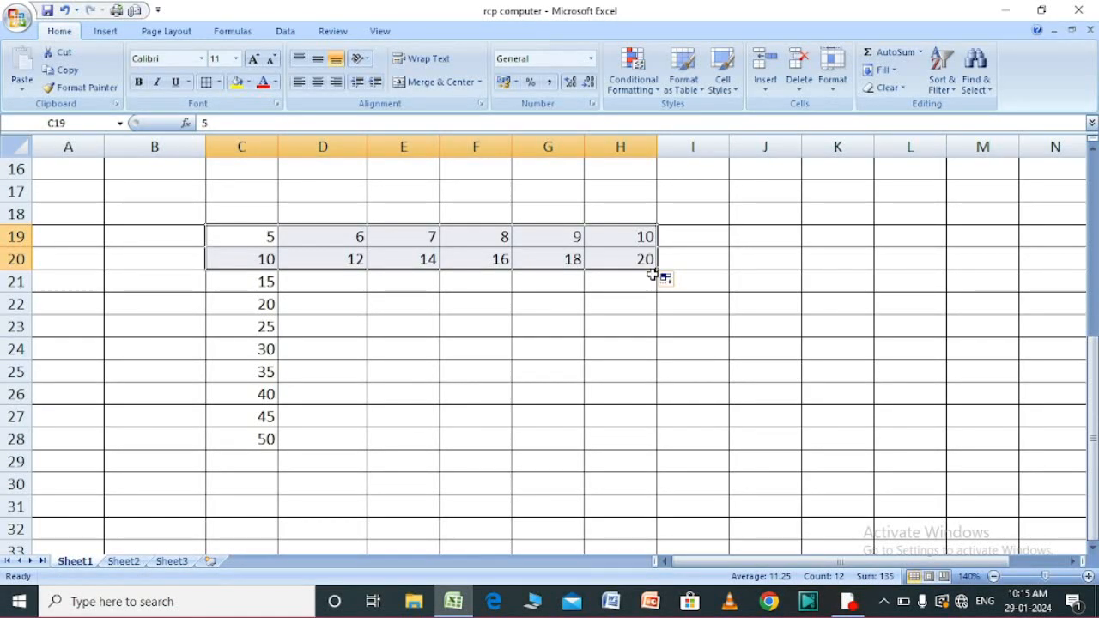
pyautogui.moveTo(656, 272); pyautogui.dragTo(667, 444)
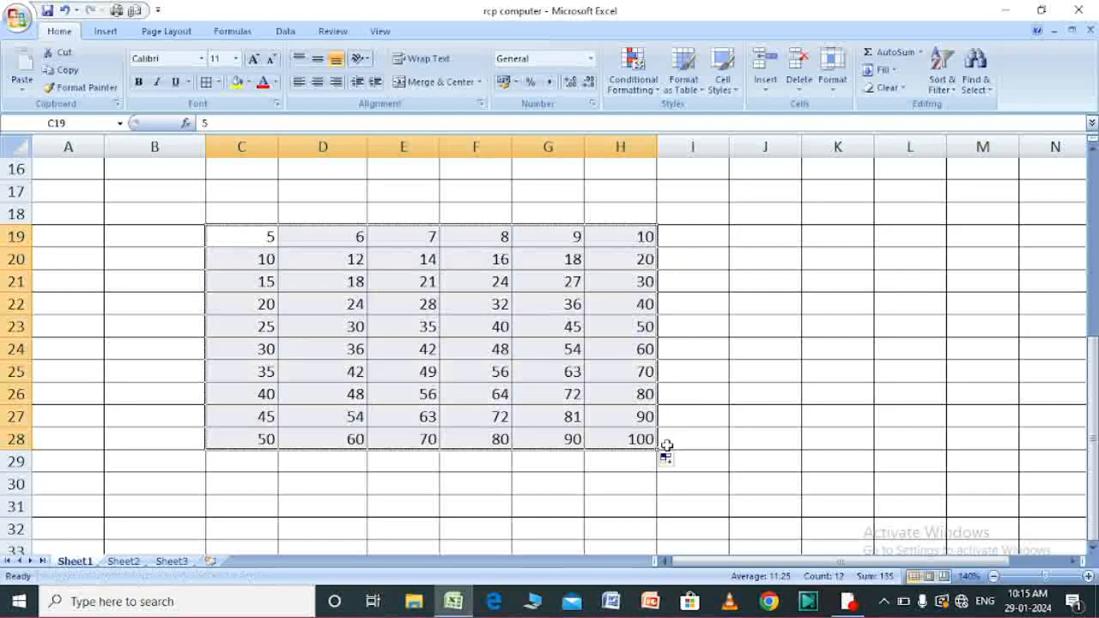
pyautogui.click(739, 372)
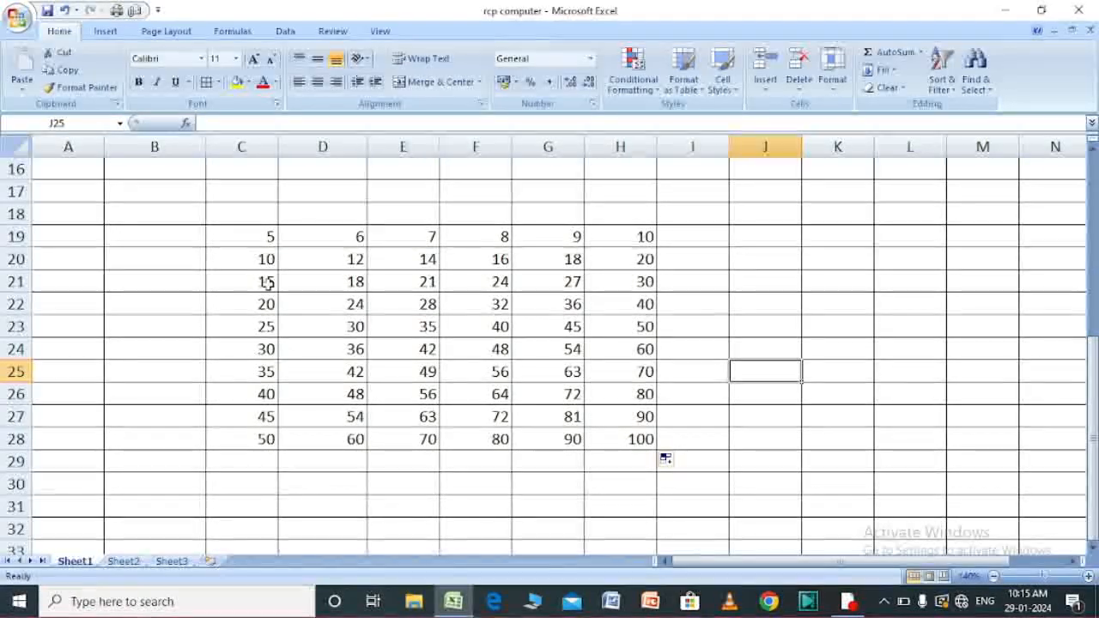
# Enlarge cell B19 by widening column B to about three times its width and making row 19 much taller
pyautogui.click(135, 229)
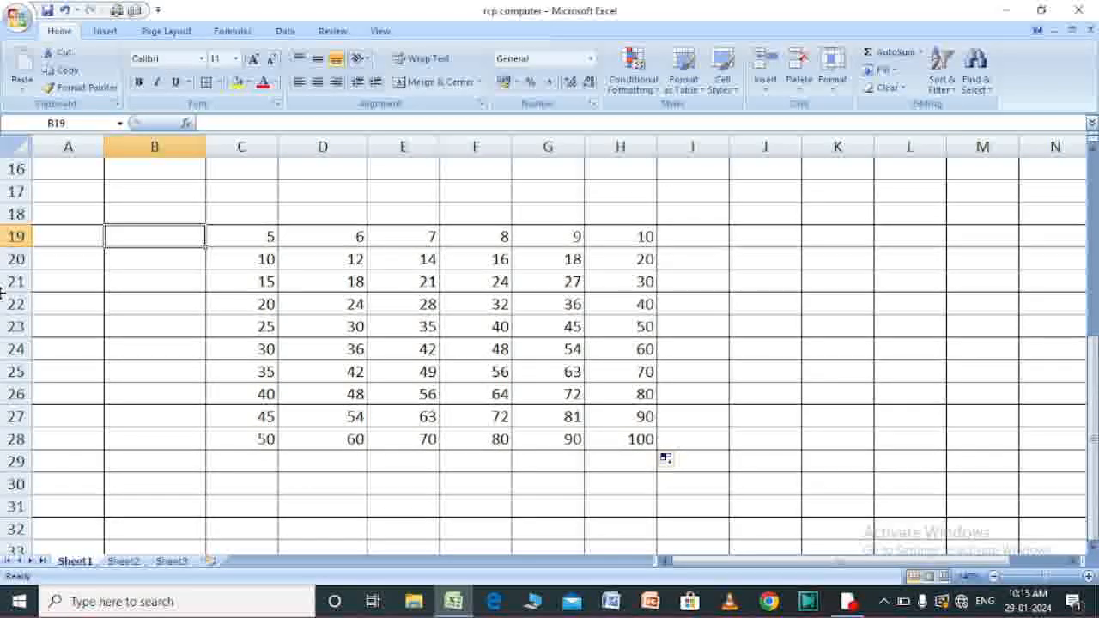
pyautogui.doubleClick(140, 234)
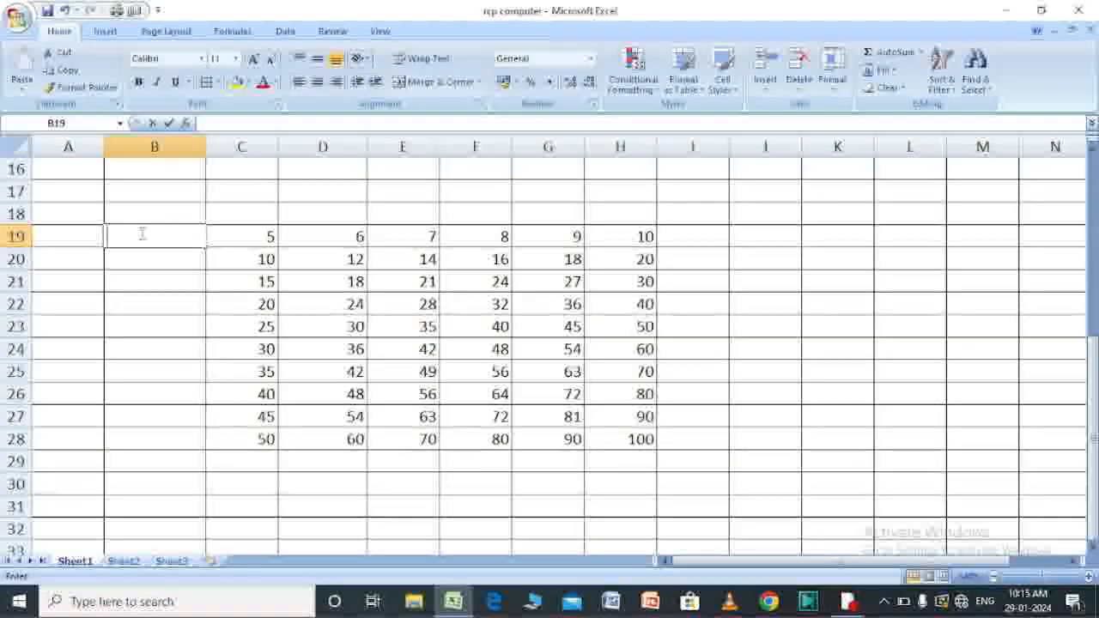
pyautogui.click(157, 147)
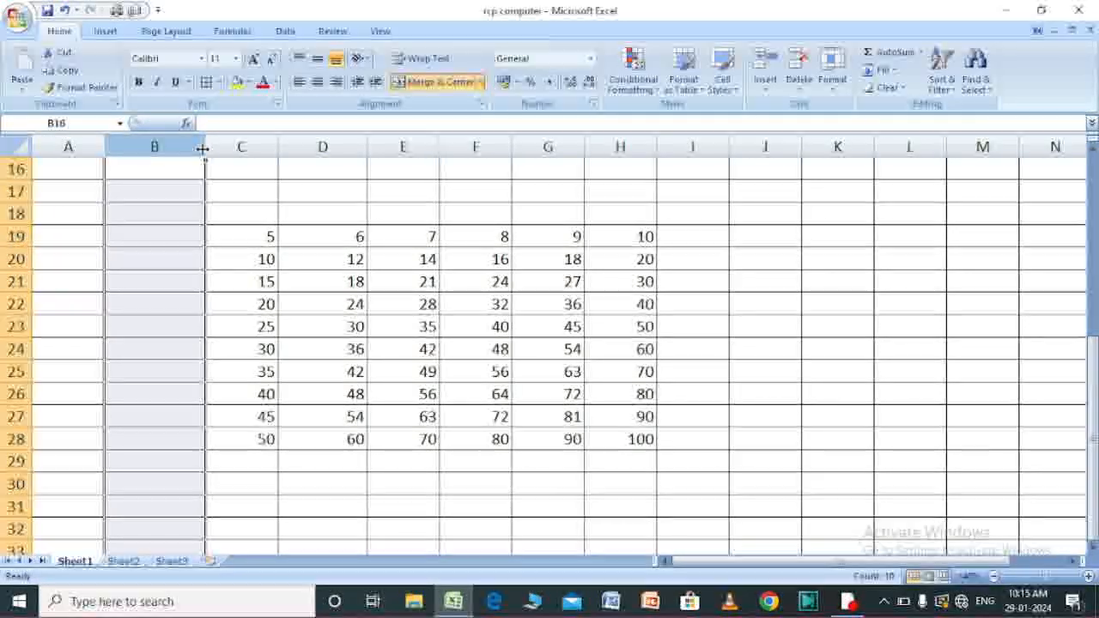
pyautogui.moveTo(203, 149); pyautogui.dragTo(424, 126)
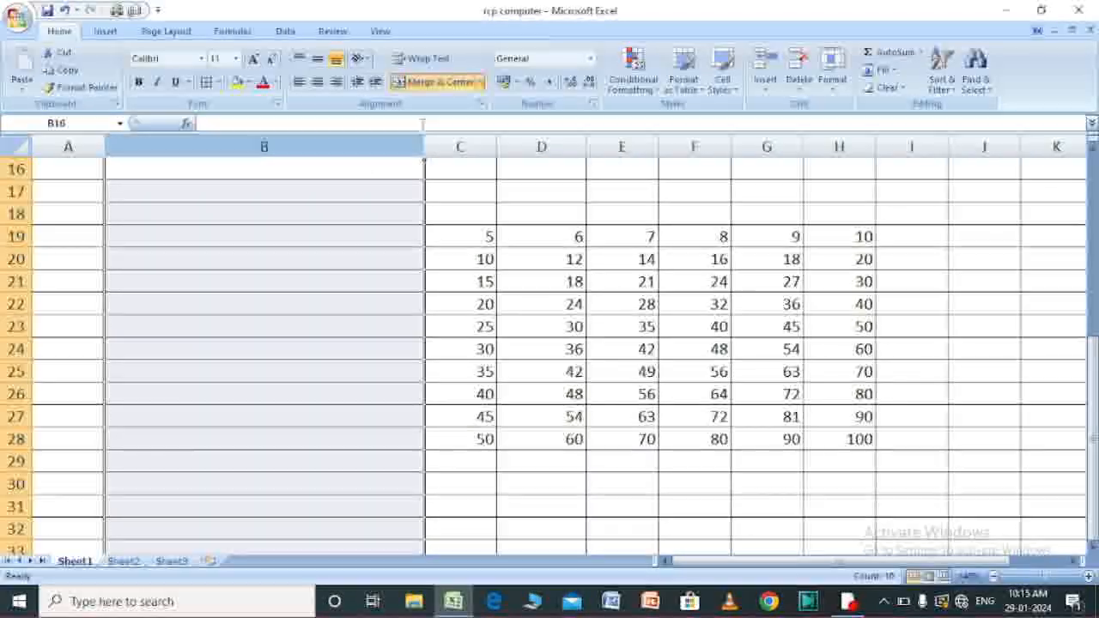
pyautogui.click(123, 232)
pyautogui.moveTo(11, 245); pyautogui.dragTo(43, 392)
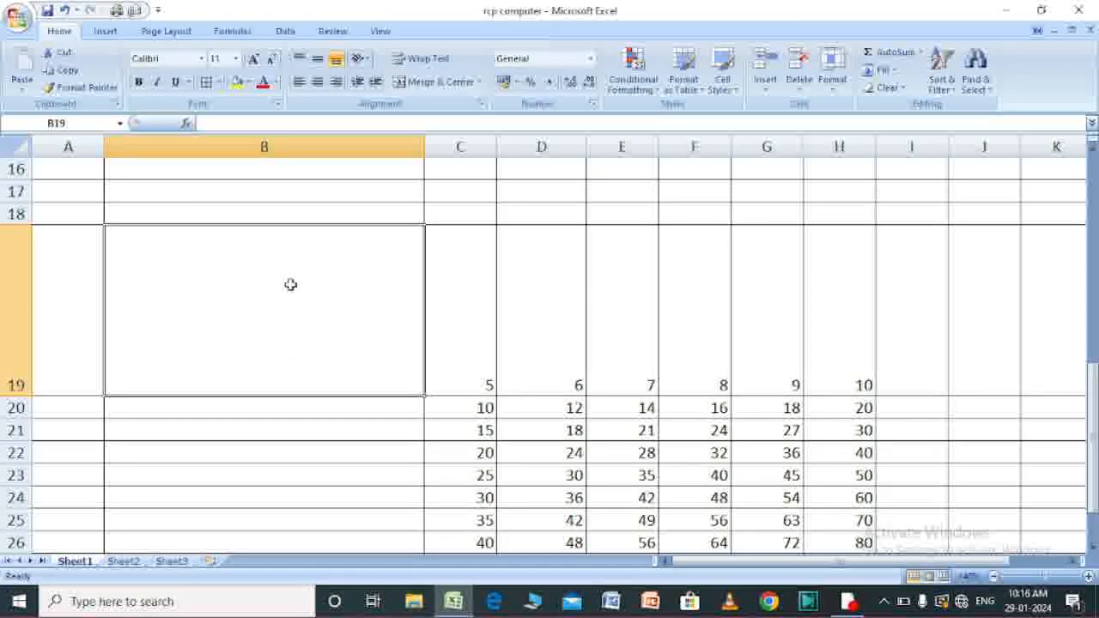
# Fill cell B19 with dark blue and cells C19:J19 with yellow
pyautogui.click(249, 82)
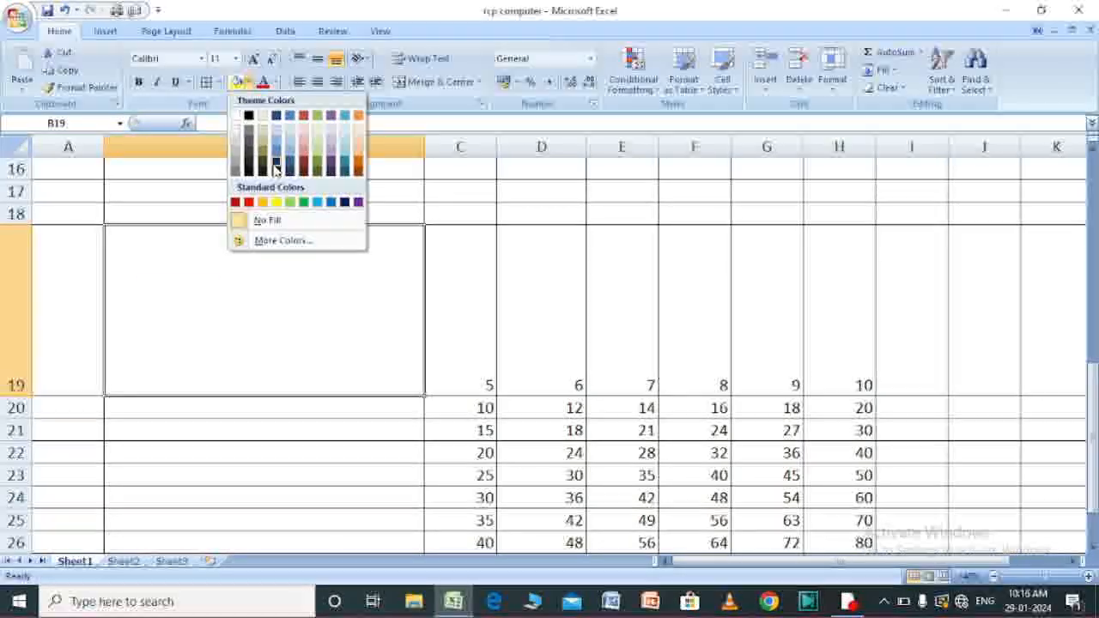
pyautogui.click(346, 201)
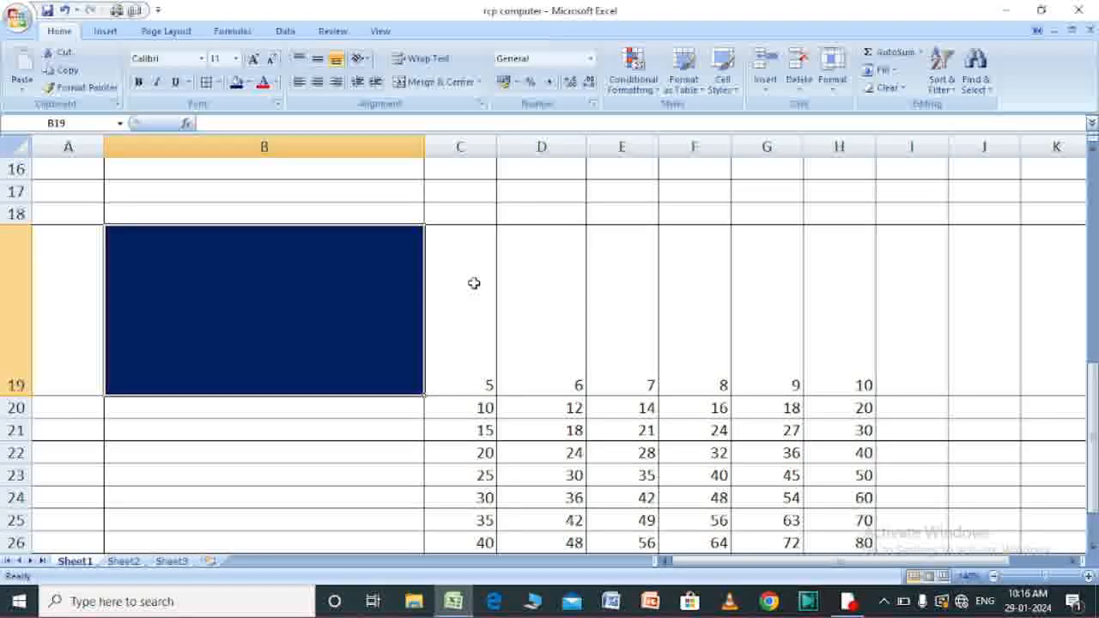
pyautogui.moveTo(473, 283); pyautogui.dragTo(967, 299)
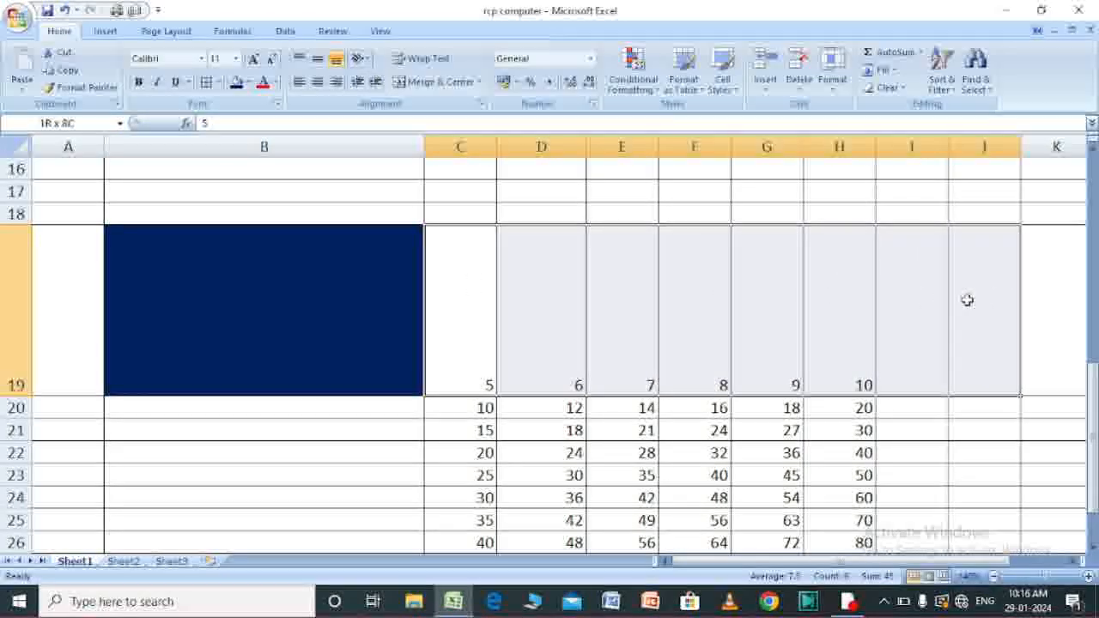
pyautogui.click(248, 82)
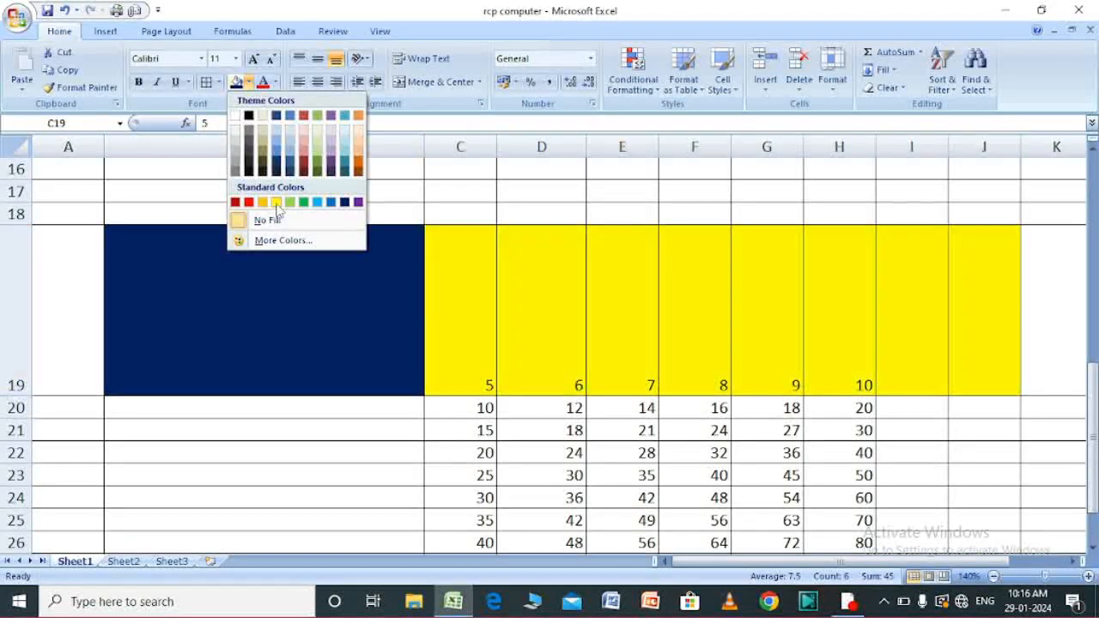
pyautogui.click(276, 202)
pyautogui.click(177, 432)
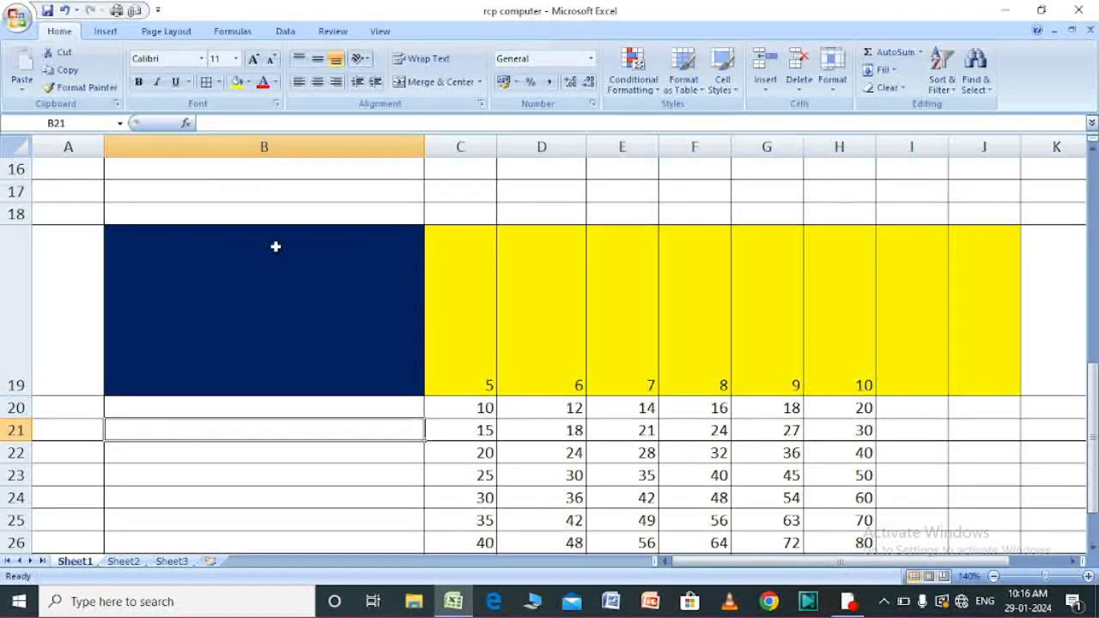
# Move the active cell from B19 down column B to row 42, looking over the rows below the tables
pyautogui.click(242, 294)
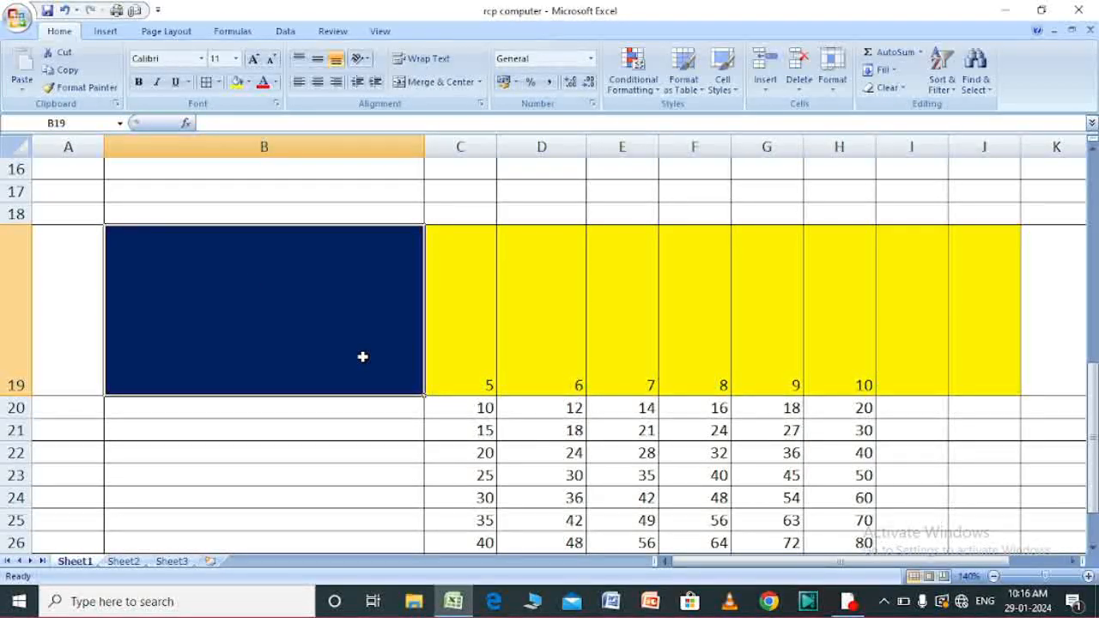
pyautogui.press('Down')
pyautogui.press('Down')
pyautogui.press('Down')
pyautogui.press('Down')
pyautogui.press('Down')
pyautogui.press('Down')
pyautogui.press('Down')
pyautogui.press('Down')
pyautogui.press('Down')
pyautogui.press('Down')
pyautogui.press('Down')
pyautogui.press('Down')
pyautogui.press('Down')
pyautogui.press('Down')
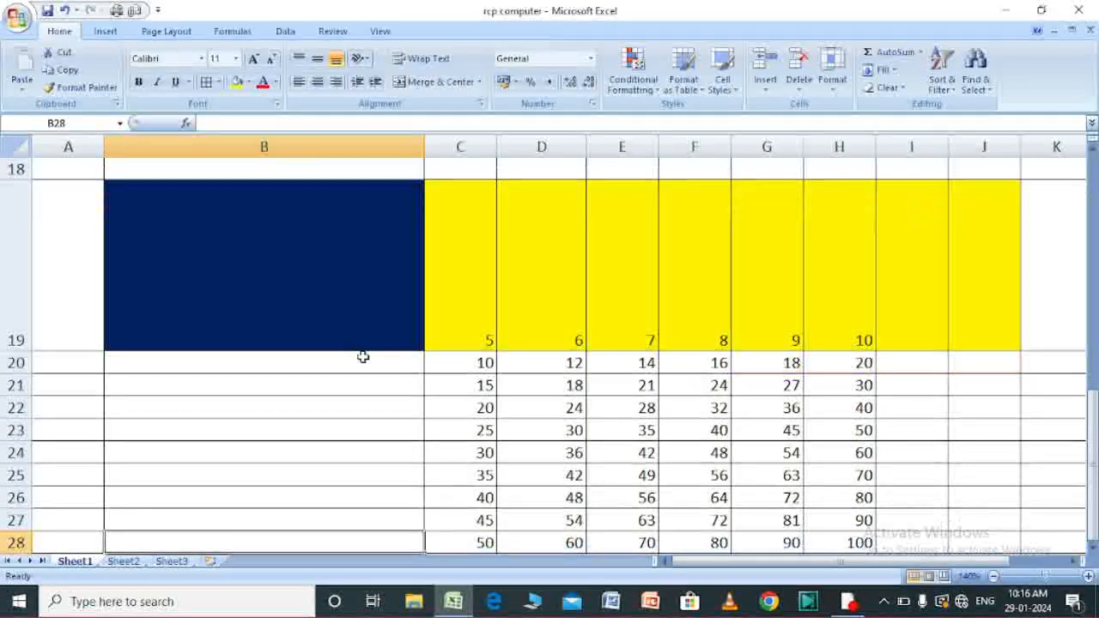
pyautogui.press('Down')
pyautogui.press('Down')
pyautogui.press('Down')
pyautogui.press('Down')
pyautogui.press('Down')
pyautogui.press('Down')
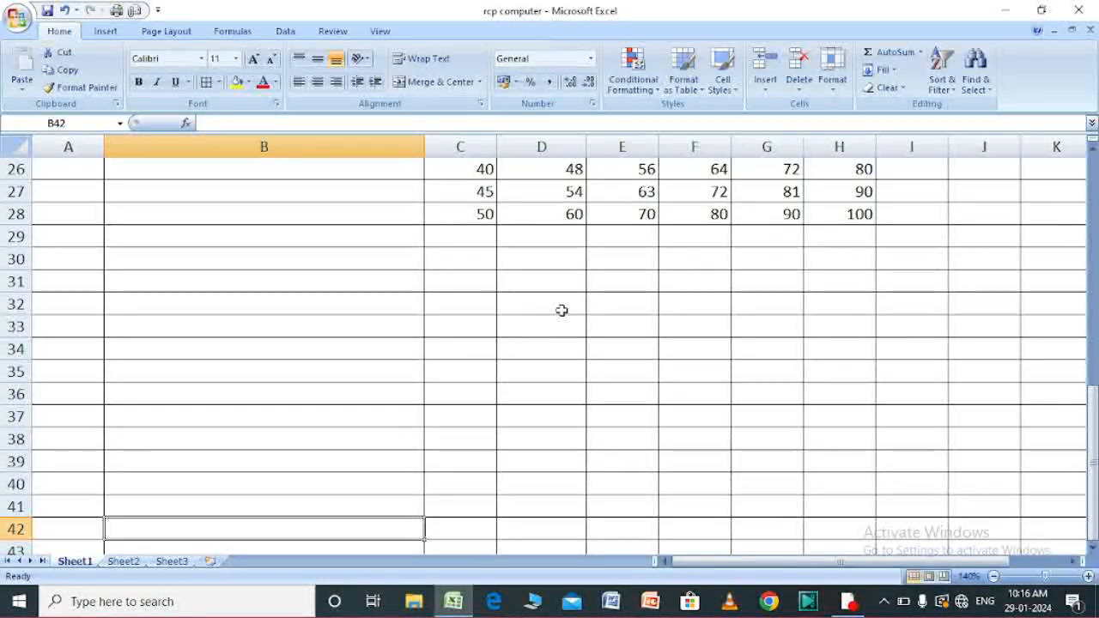
# Move the active cell from B42 back up column B toward the multiplication tables
pyautogui.press('Up')
pyautogui.press('Up')
pyautogui.press('Up')
pyautogui.press('Up')
pyautogui.press('Up')
pyautogui.press('Up')
pyautogui.press('Up')
pyautogui.press('Up')
pyautogui.press('Up')
pyautogui.press('Up')
pyautogui.press('Up')
pyautogui.press('Up')
pyautogui.press('Up')
pyautogui.press('Up')
pyautogui.press('Up')
pyautogui.press('Up')
pyautogui.press('Up')
pyautogui.press('Up')
pyautogui.press('Up')
pyautogui.press('Up')
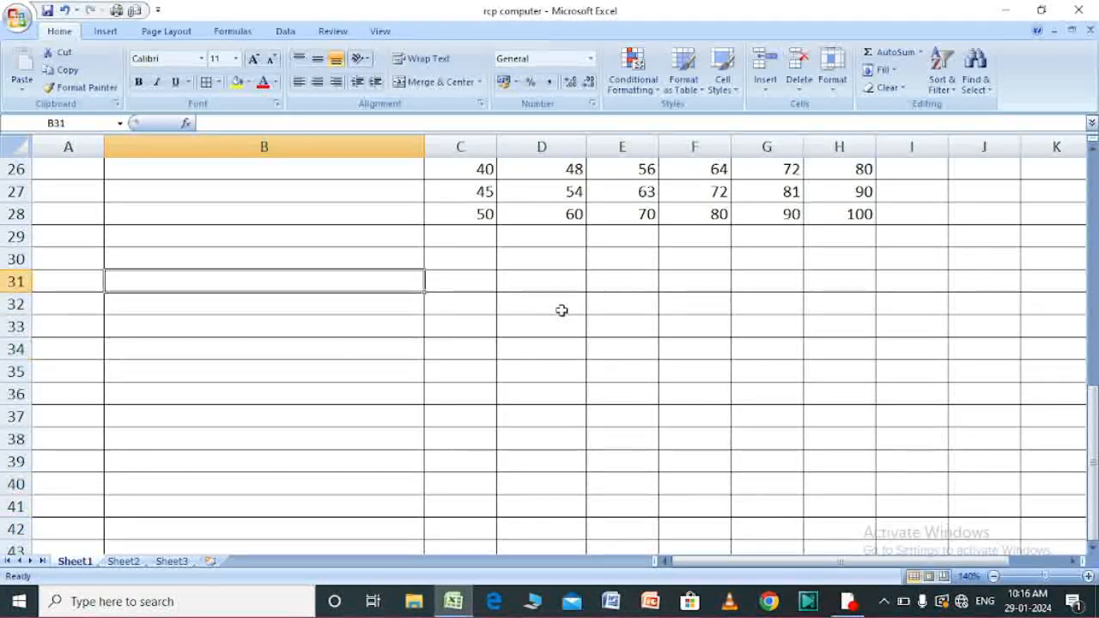